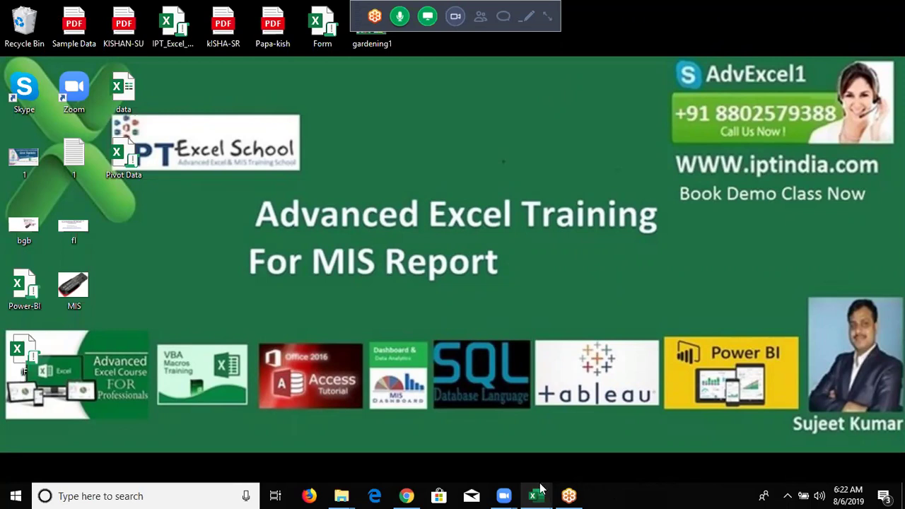
- In Book2, add Name and Score headers and fill a first name down column A to row 19
mouse_move(536, 496)
left_click(473, 441)
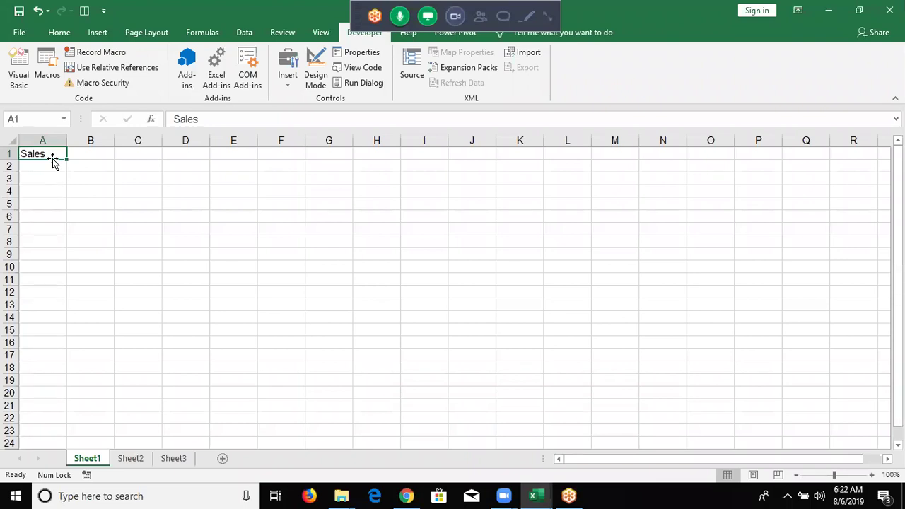
type("Name")
key("Tab")
type("S")
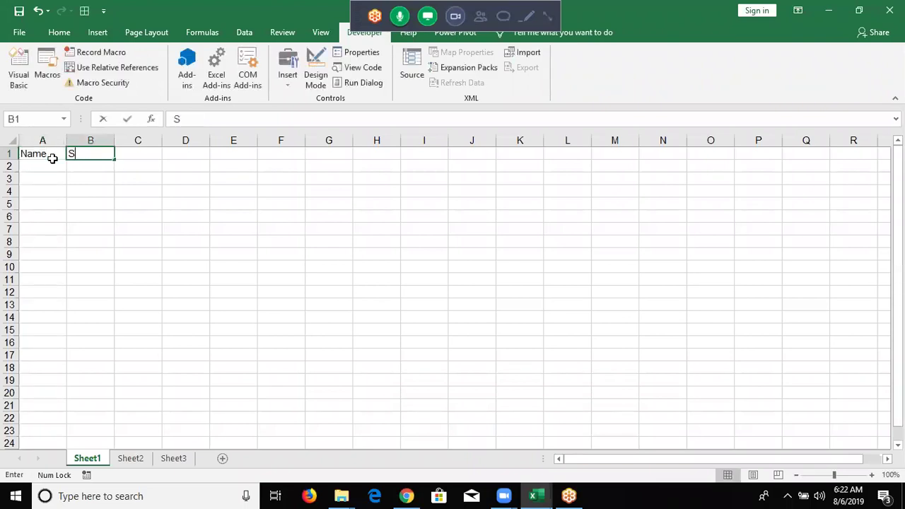
type("core")
key("Return")
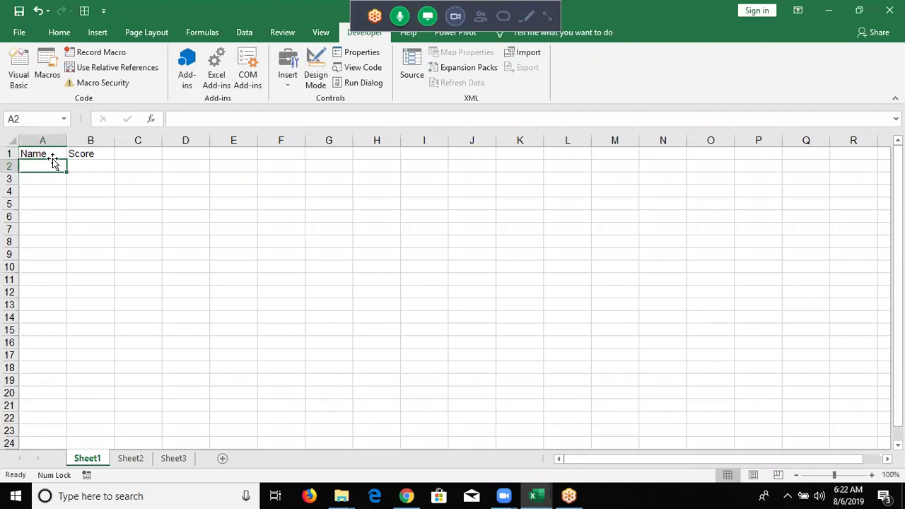
type("Puja")
key("Return")
left_click(55, 164)
left_click_drag(67, 170, 60, 387)
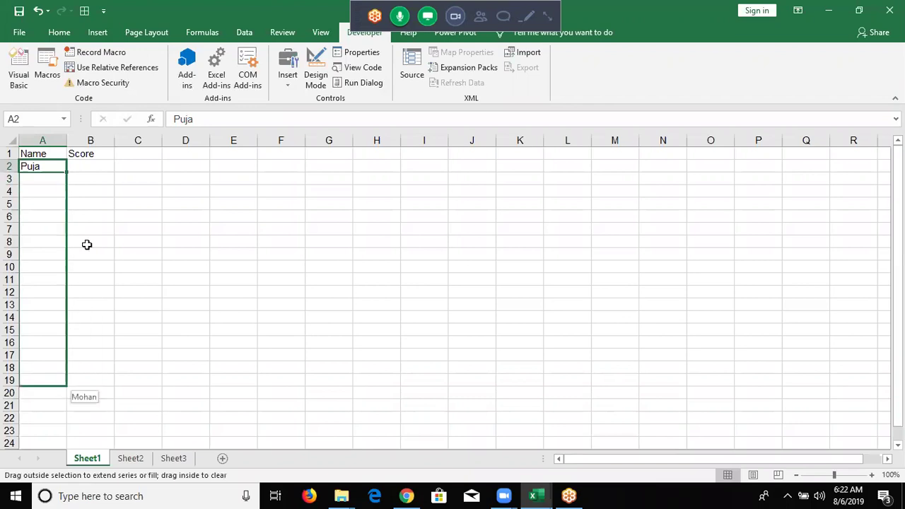
- Enter =RANDBETWEEN(10,90) in B2 and fill it down to B19
left_click(97, 164)
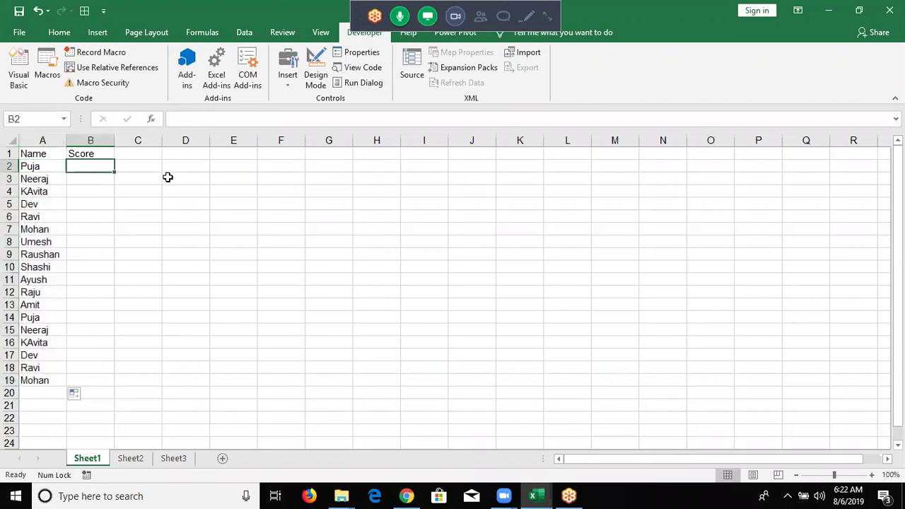
type("R")
key("BackSpace")
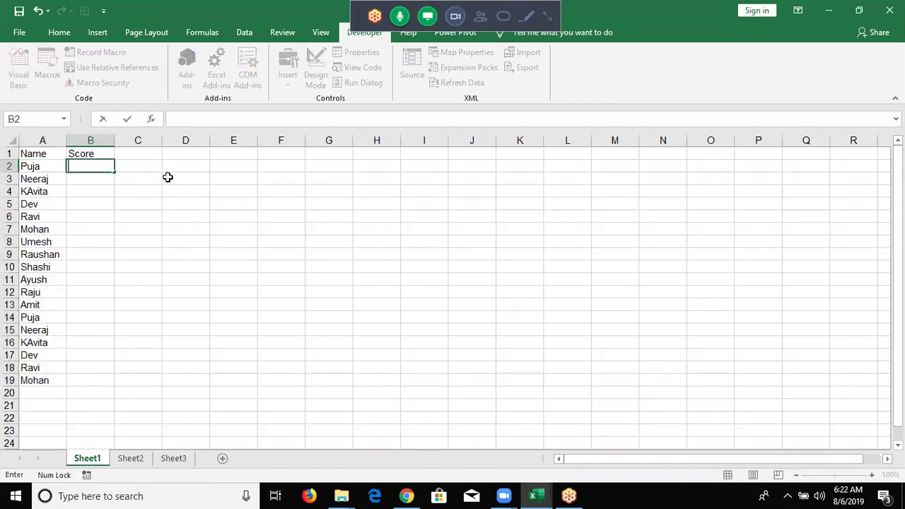
type("=")
key("Up")
type("Ra")
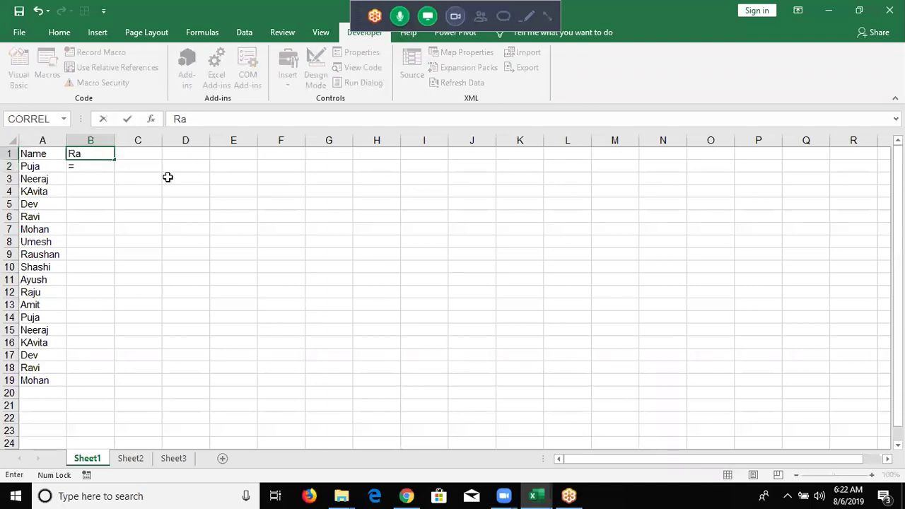
key("Escape")
key("Down")
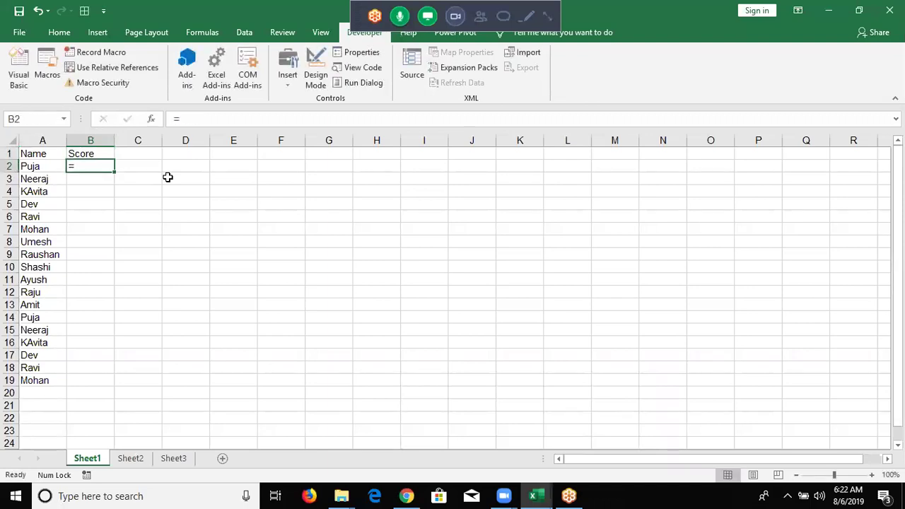
type("=ra")
key("Down")
key("Down")
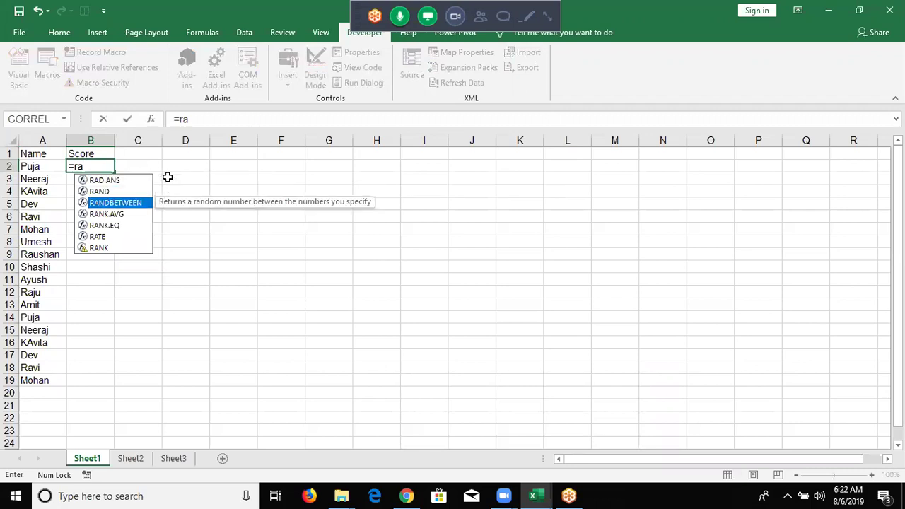
key("Tab")
key("Caps_Lock")
type("10,90")
key("Return")
key("Up")
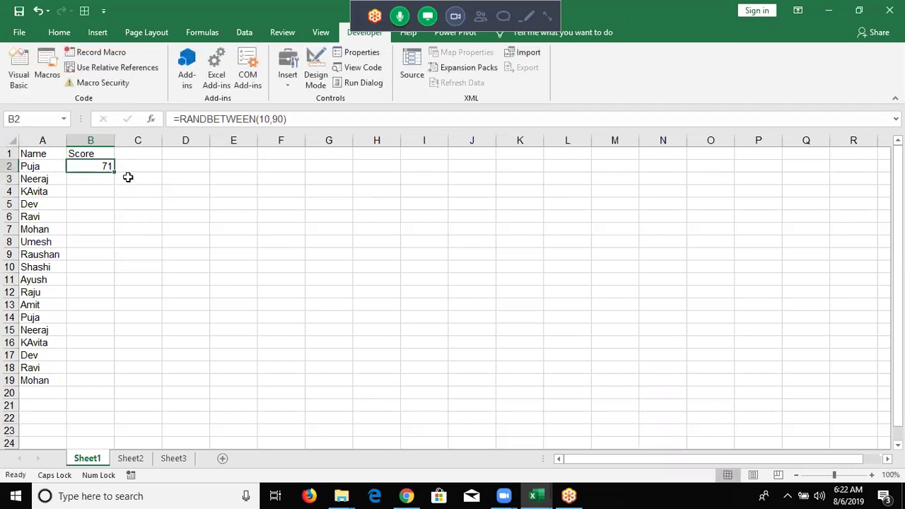
double_click(114, 173)
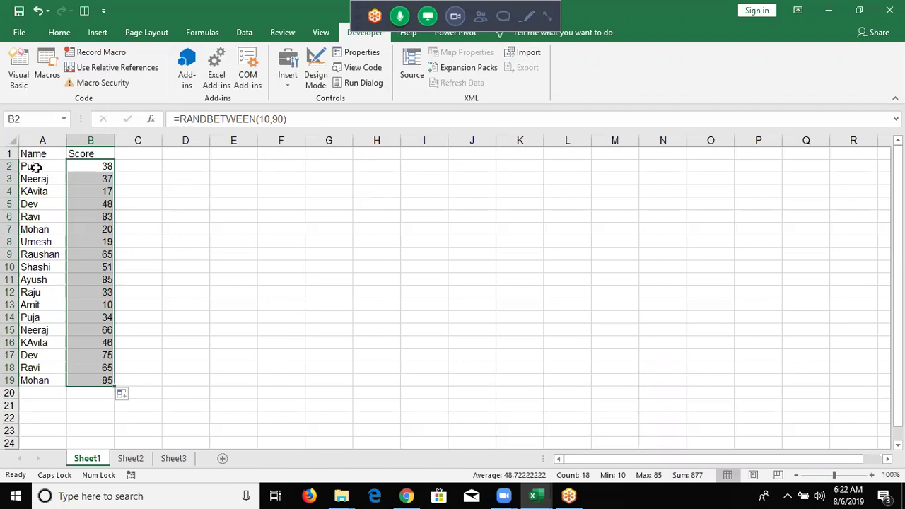
- Copy the B2:B19 scores and paste them back as fixed values
key("ctrl+c")
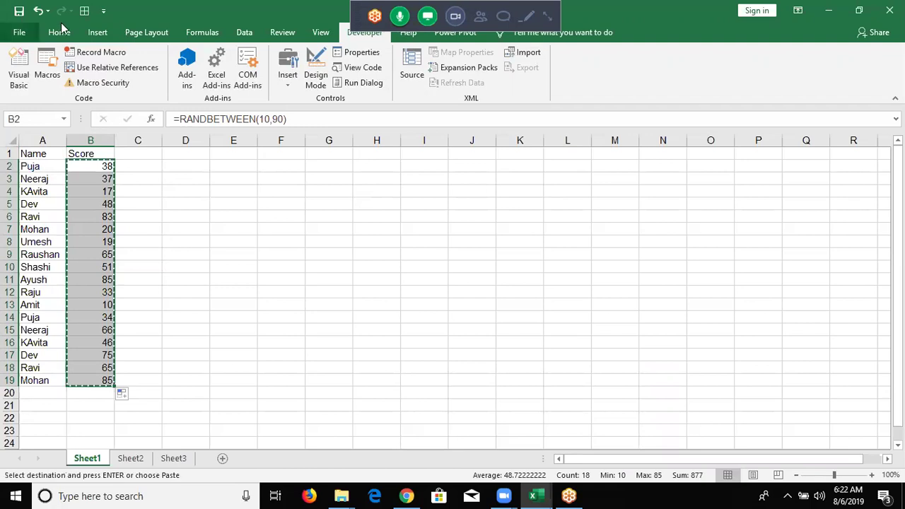
left_click(59, 33)
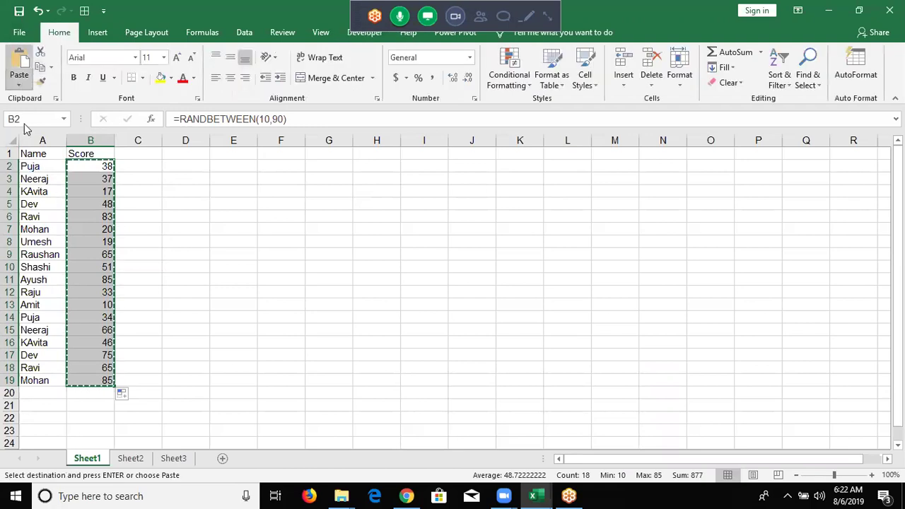
left_click(19, 83)
left_click(18, 170)
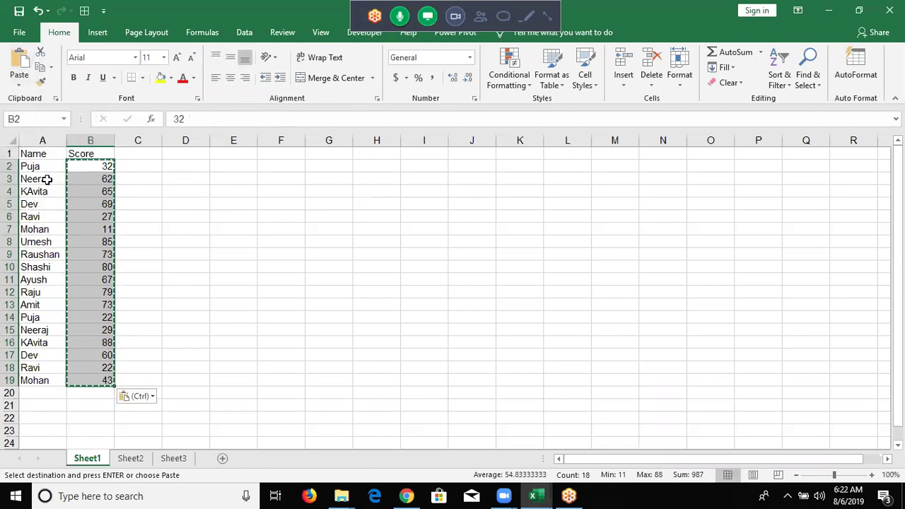
left_click(78, 192)
key("Escape")
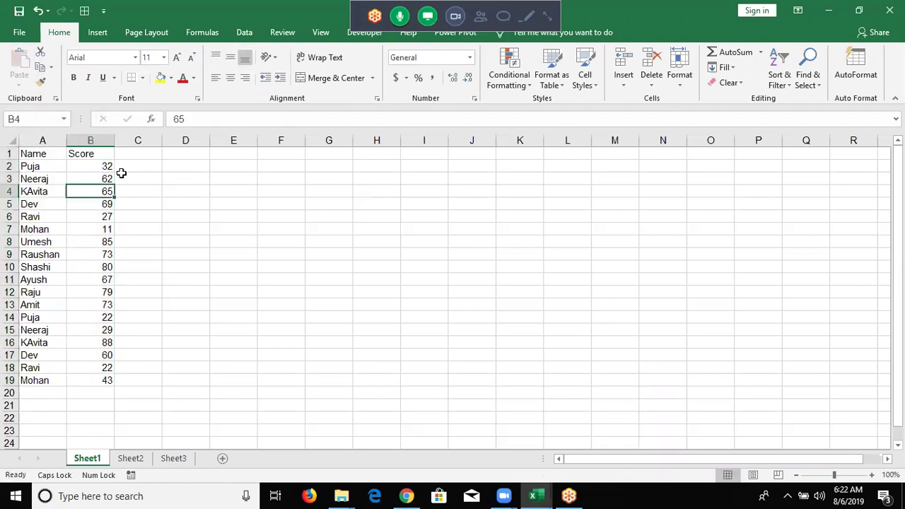
left_click(207, 167)
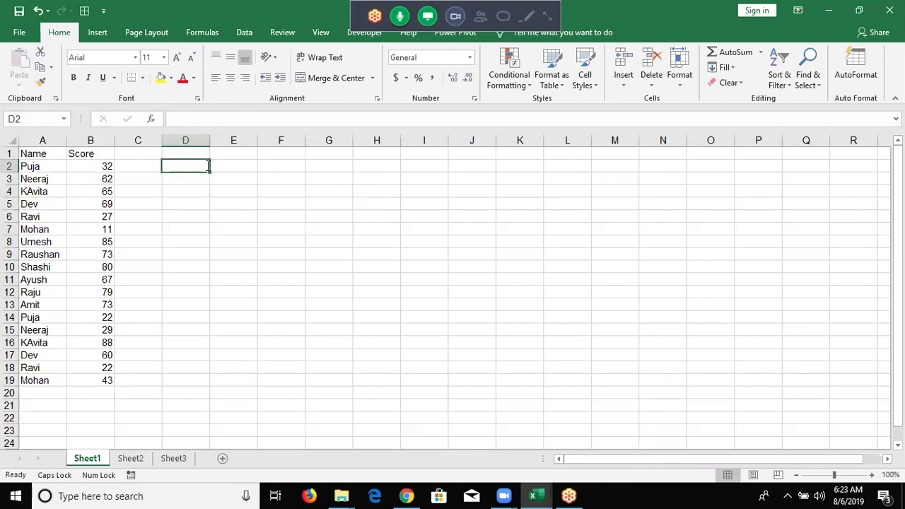
- Start the grade key in D2:E3: <30 gets D, 30 TO 40 gets C
type("<30")
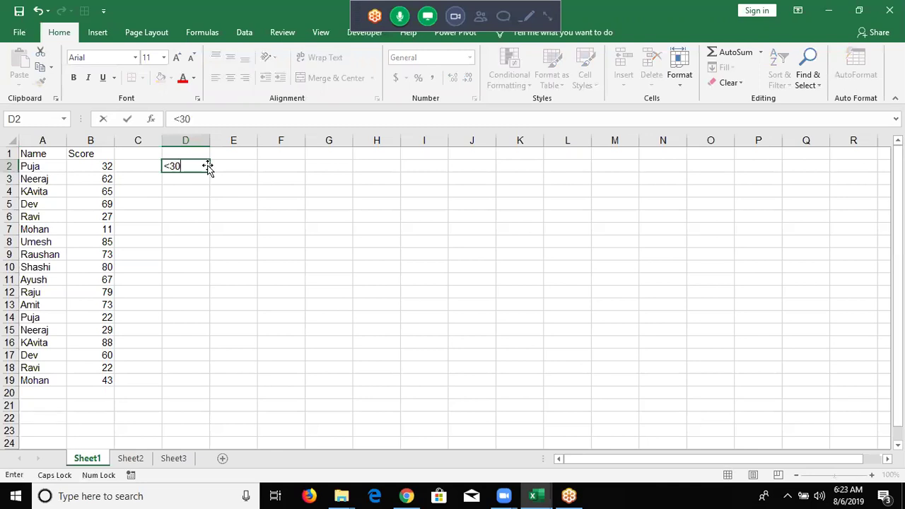
key("Tab")
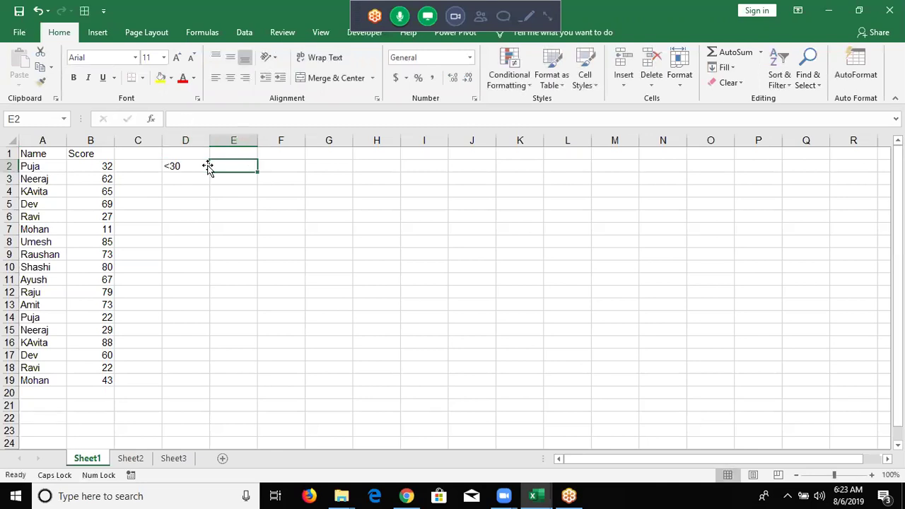
type("d")
key("BackSpace")
type("D")
key("Return")
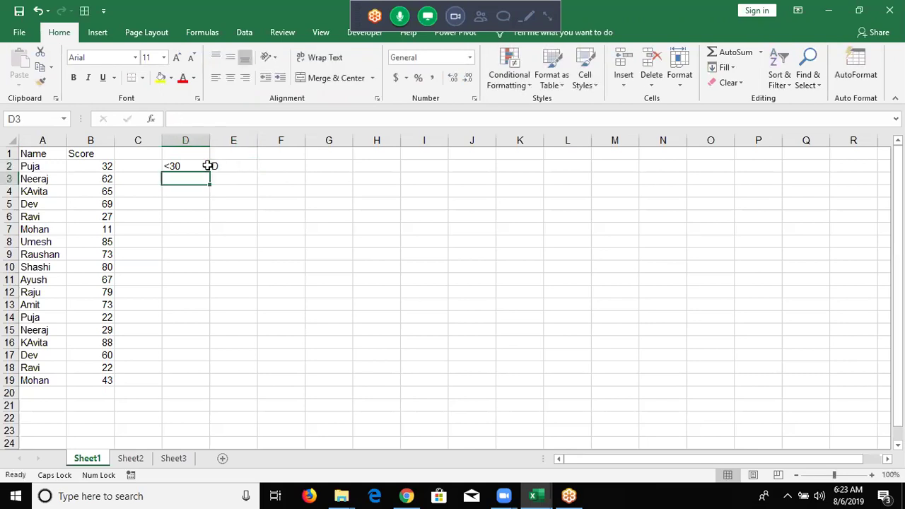
type("30 TO 4")
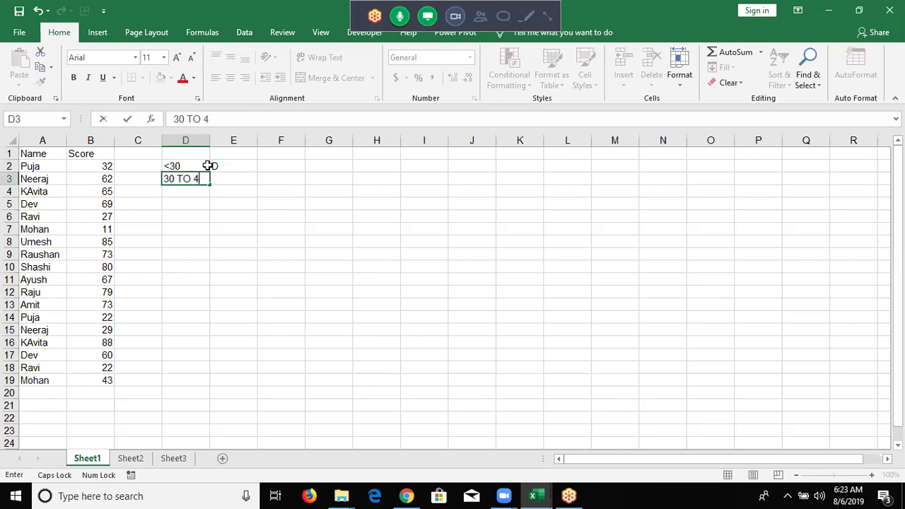
type("0")
key("Tab")
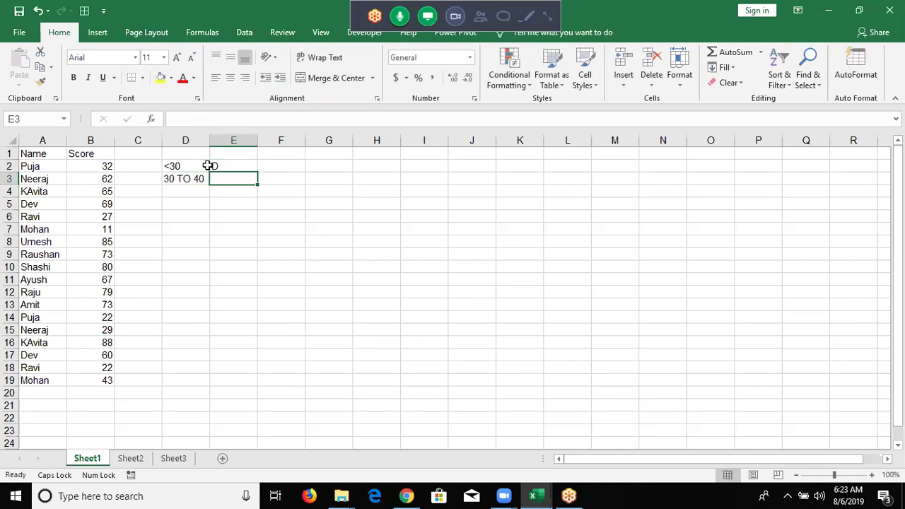
type("c")
key("BackSpace")
type("C")
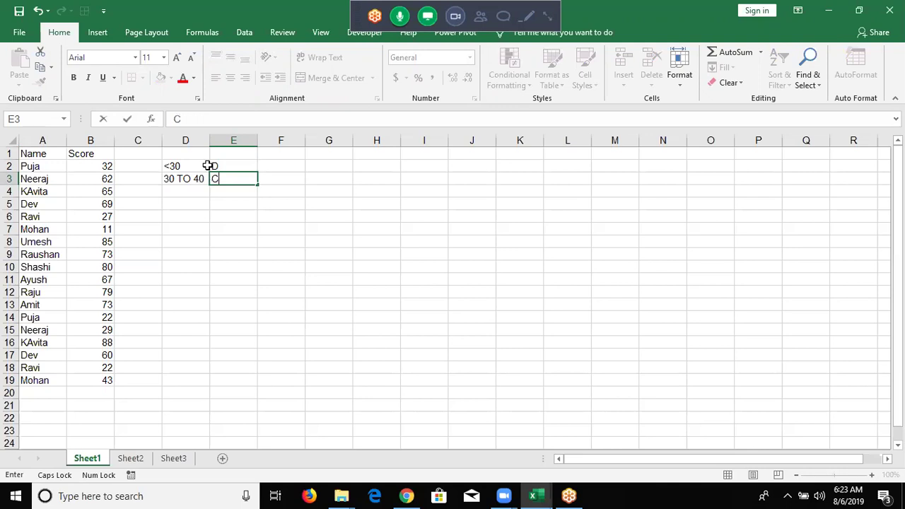
key("Return")
- Add 40-70 → B and >70 → A to the key, then select D2:E5
type("40-")
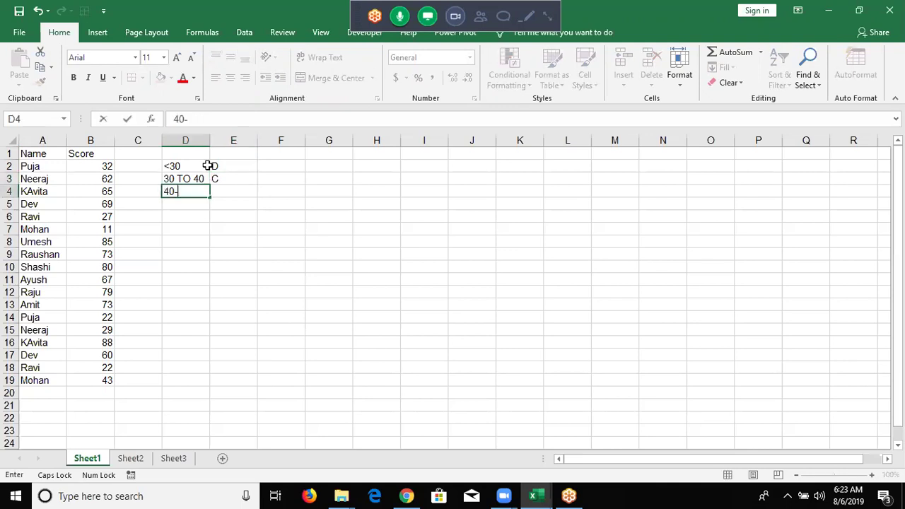
type("70")
key("Tab")
type("B")
key("Return")
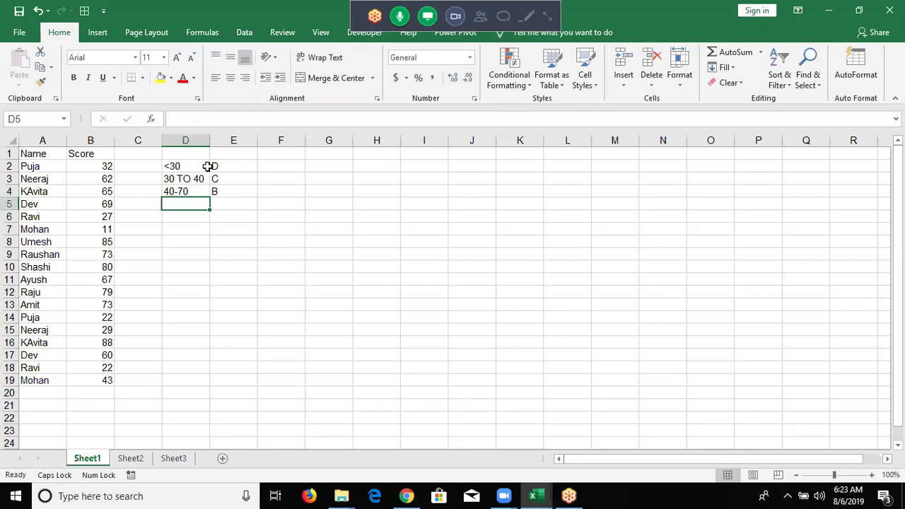
type(">70")
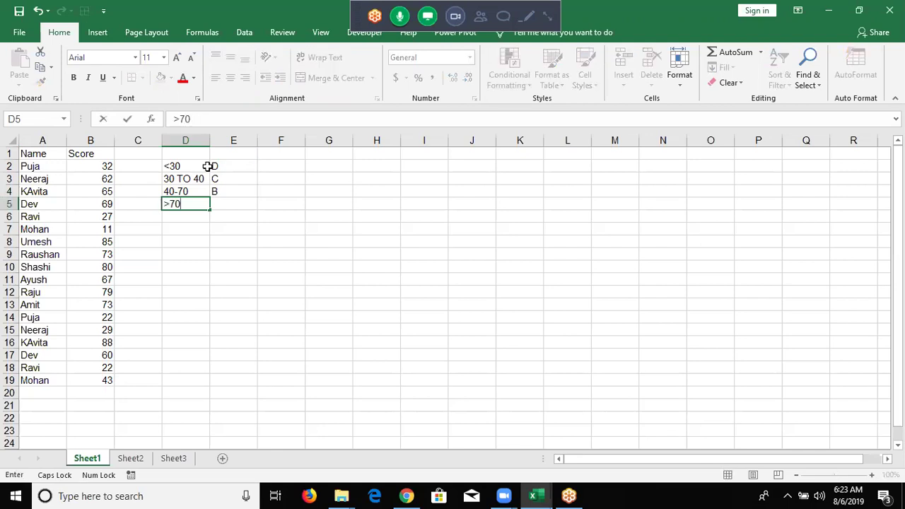
key("Tab")
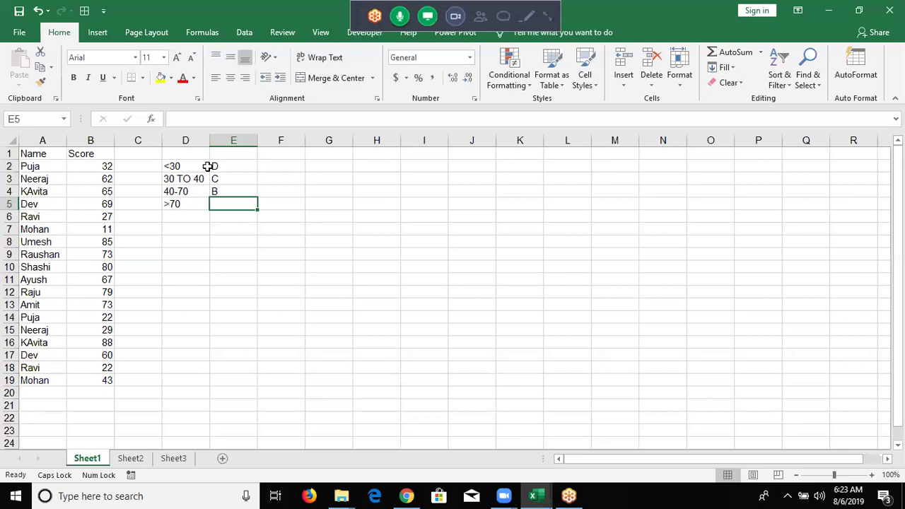
type("AA")
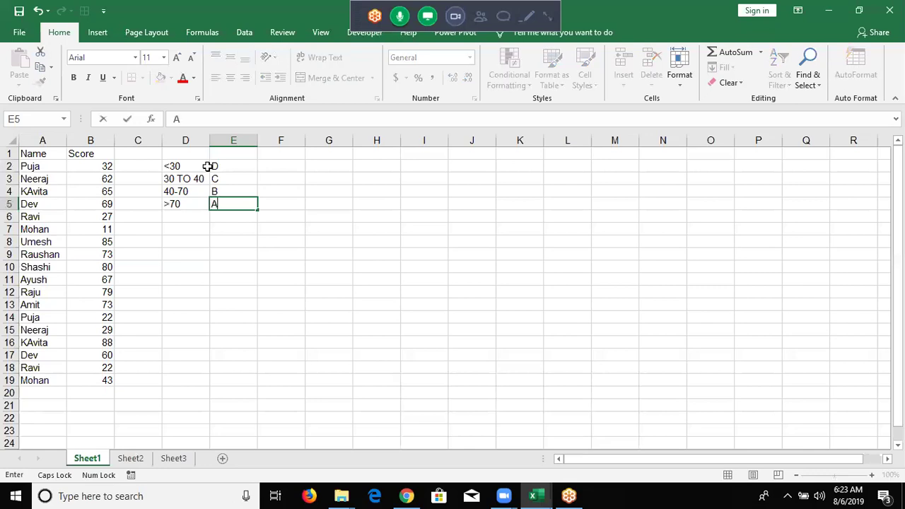
left_click(281, 254)
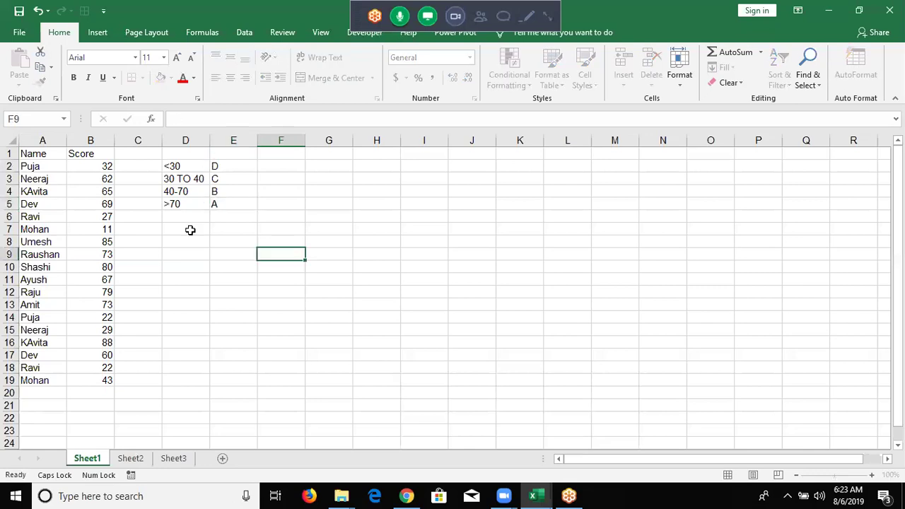
left_click(138, 165)
left_click_drag(176, 166, 205, 204)
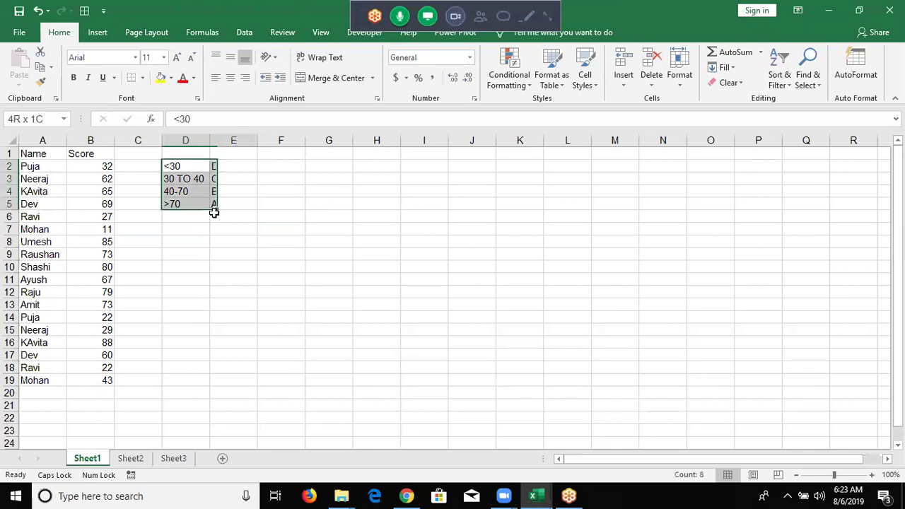
key("shift+Right")
key("shift+Down")
- Enter the heading GR in cell C1
left_click(122, 158)
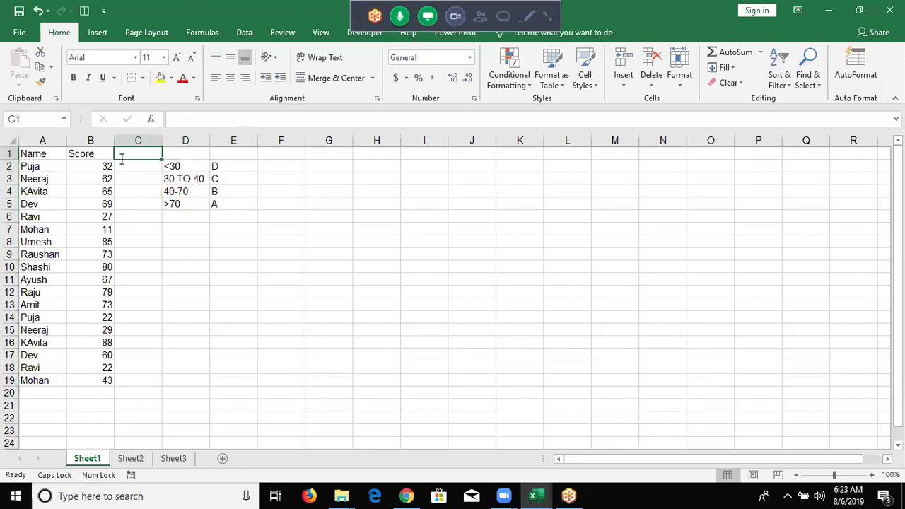
type("gR")
key("BackSpace")
key("BackSpace")
type("RG")
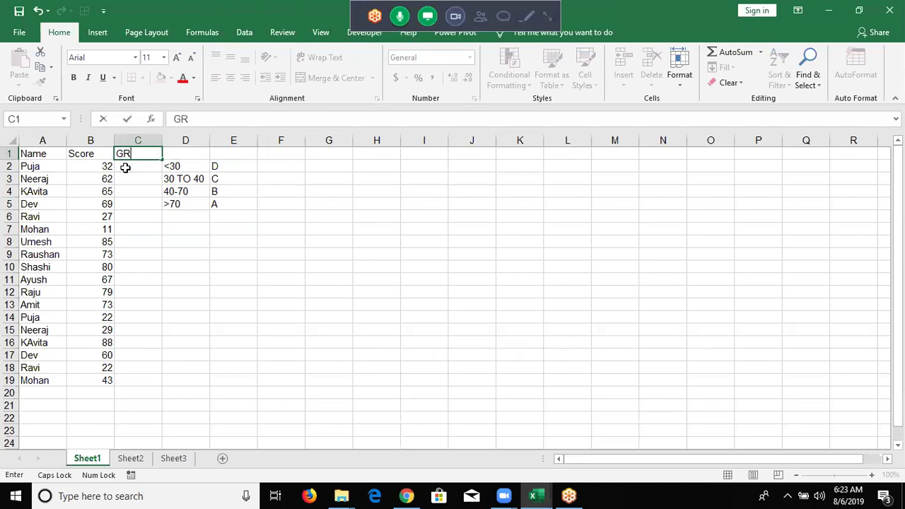
left_click(121, 177)
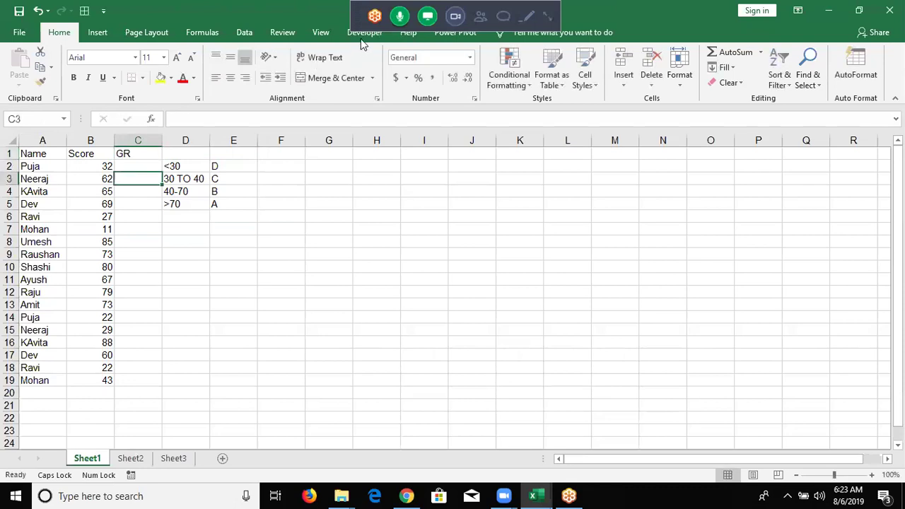
scroll(27, 69, "down", 7)
- Open the Visual Basic editor and insert a new module
left_click(21, 69)
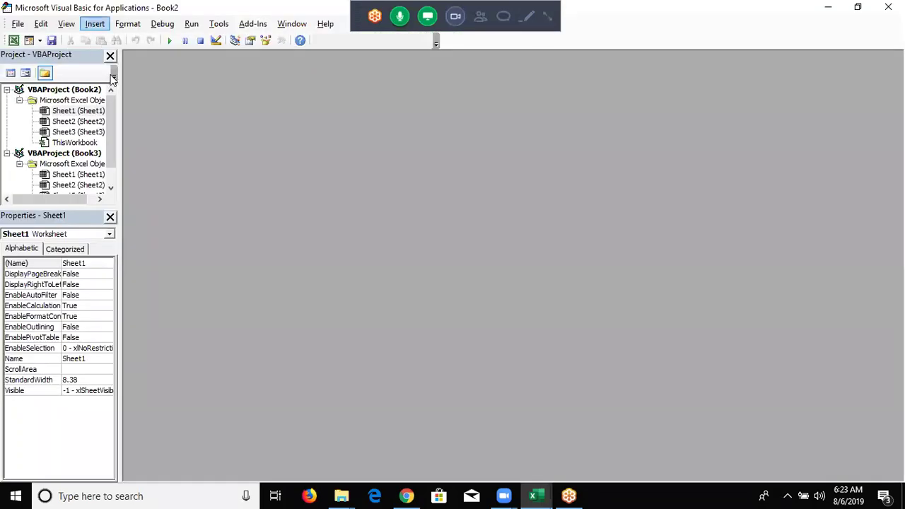
left_click(95, 24)
left_click(113, 69)
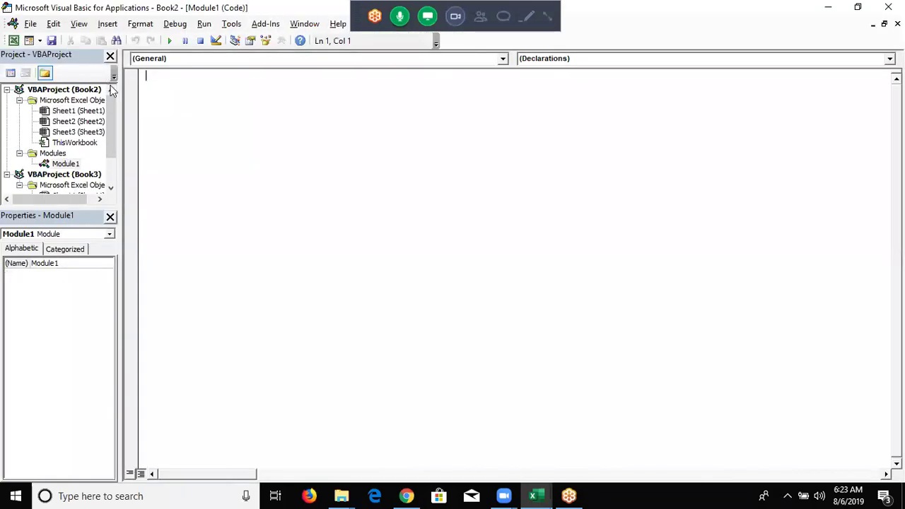
key("alt+F11")
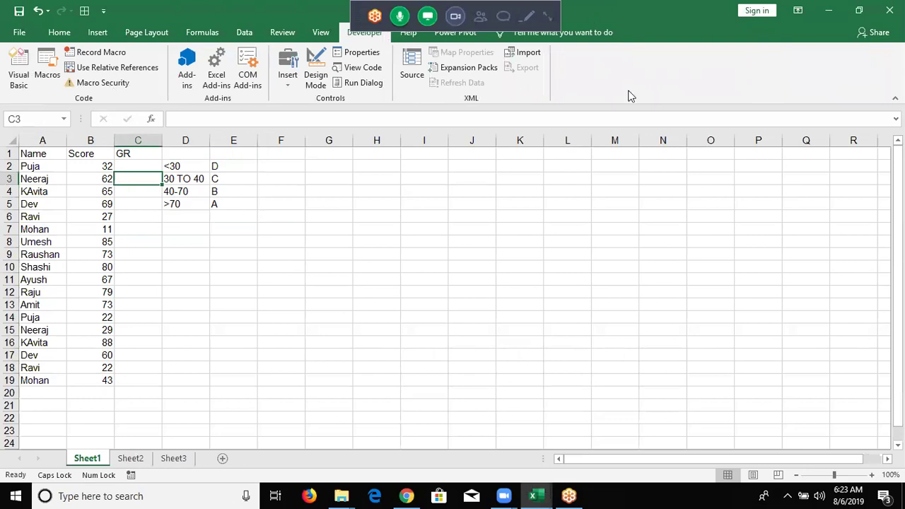
left_click(858, 10)
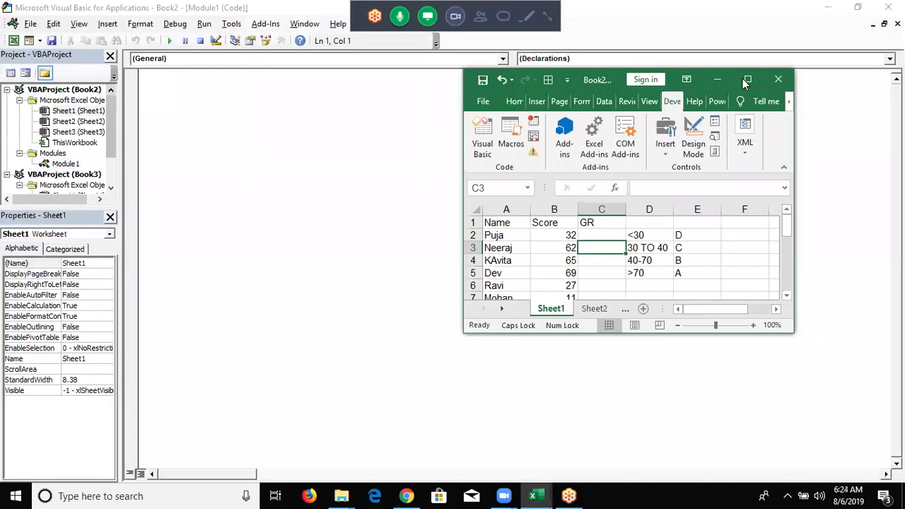
key("super+Up")
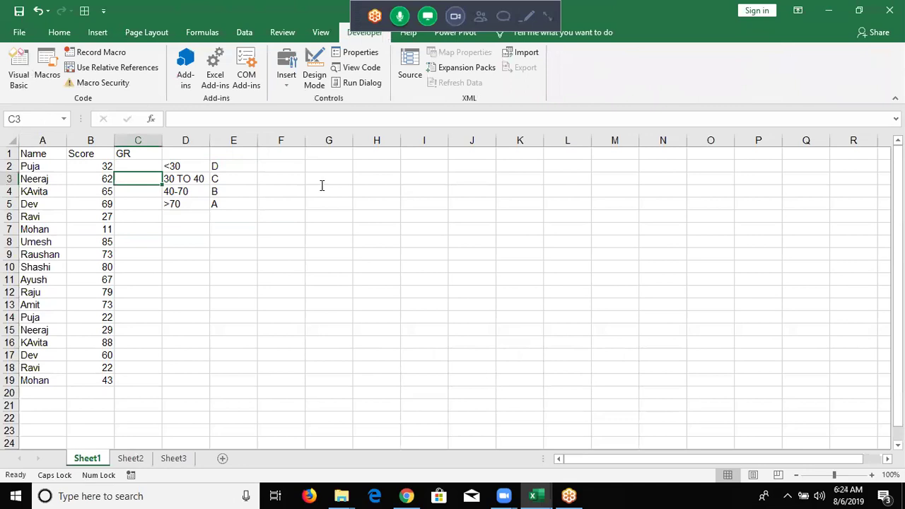
key("alt+F11")
- Create the procedure Sub IF_1() with a blank line inside it
type("SUB RR()")
key("BackSpace")
key("BackSpace")
key("BackSpace")
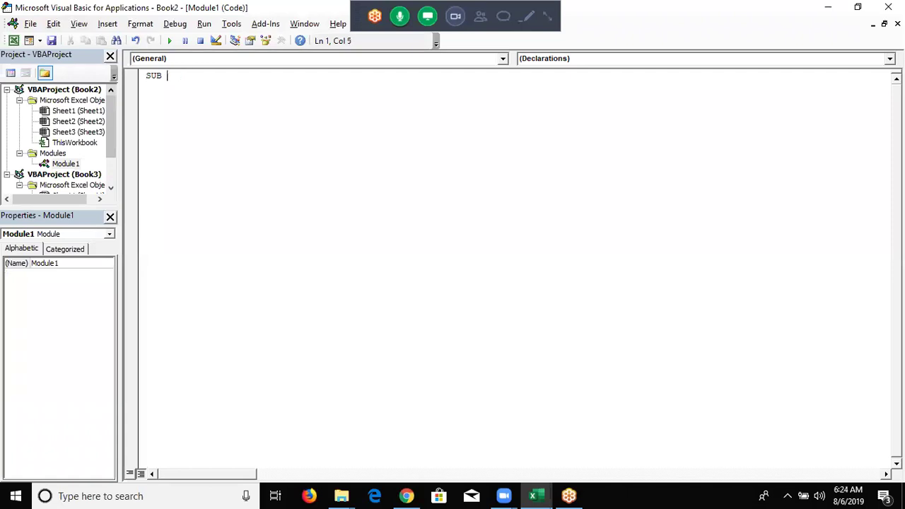
type("IF_1()")
key("Return")
key("Return")
key("Return")
left_click(146, 86)
key("Return")
- Add a For I = 1 To 19 … Next I loop with an empty body
type("FOR I = 1 TO")
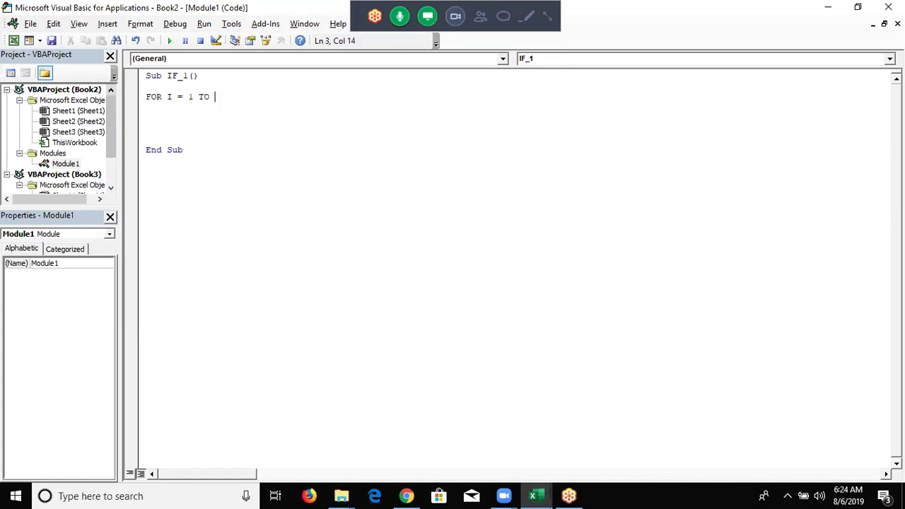
key("alt+F11")
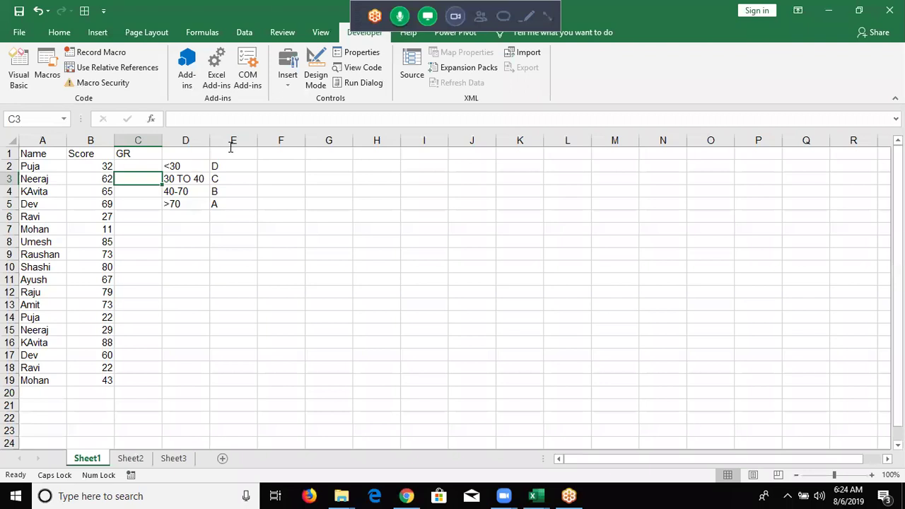
key("alt+F11")
type("19")
key("Return")
key("Return")
key("Return")
type("NEXT I")
key("Up")
key("Return")
key("Return")
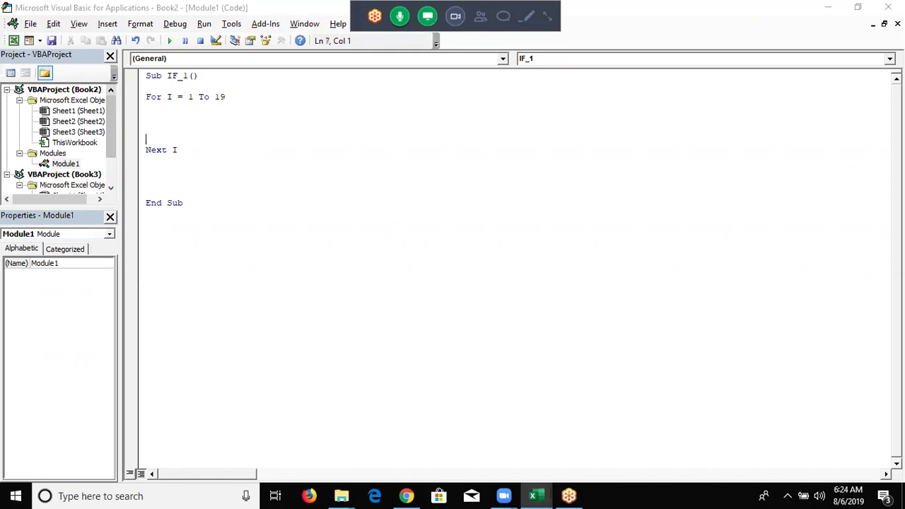
key("Up")
- Write If Range("B" & i).Value <= 30 Then, setting Range("C" & i).Value = "C"
type("if range(\"B\"&")
key("BackSpace")
type("&")
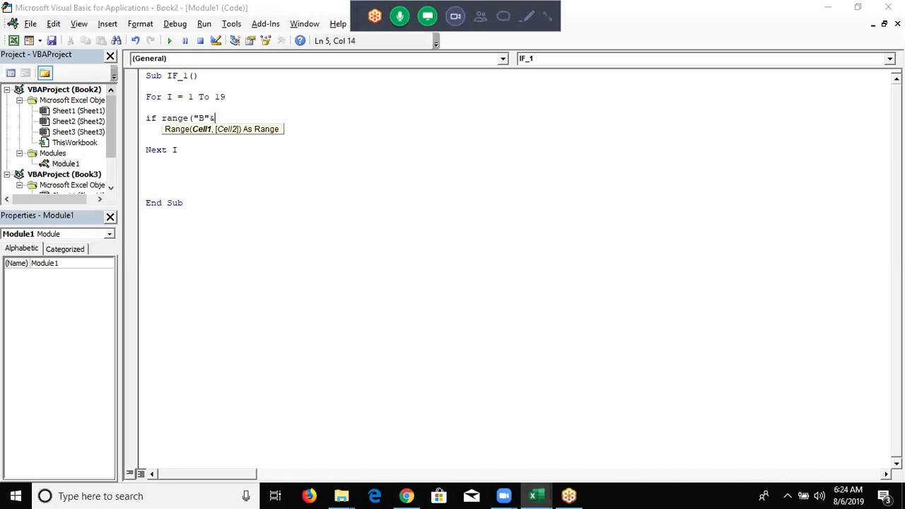
type(" i")
type(").v")
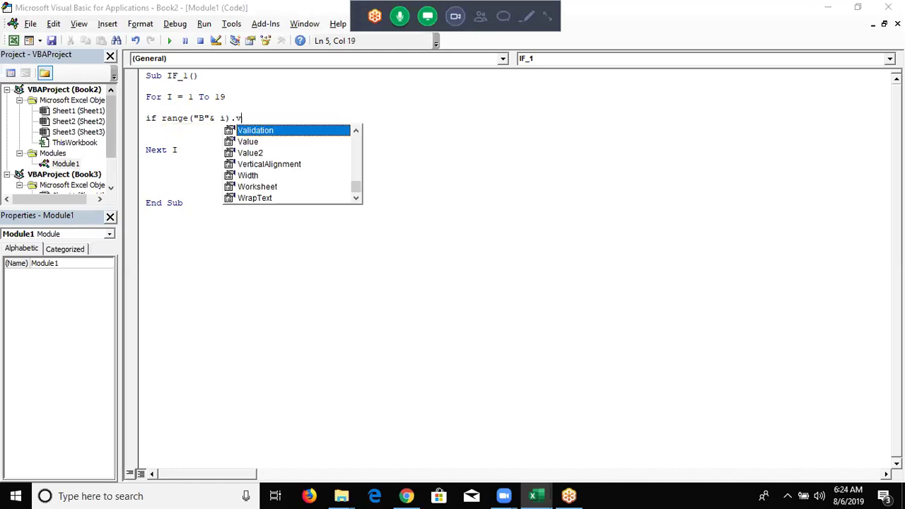
type("alue <=30 then")
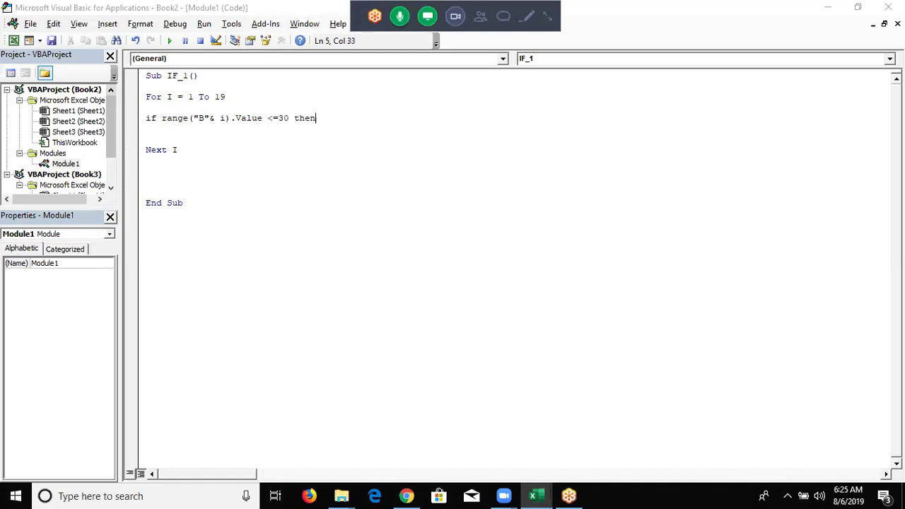
key("Return")
type("ran")
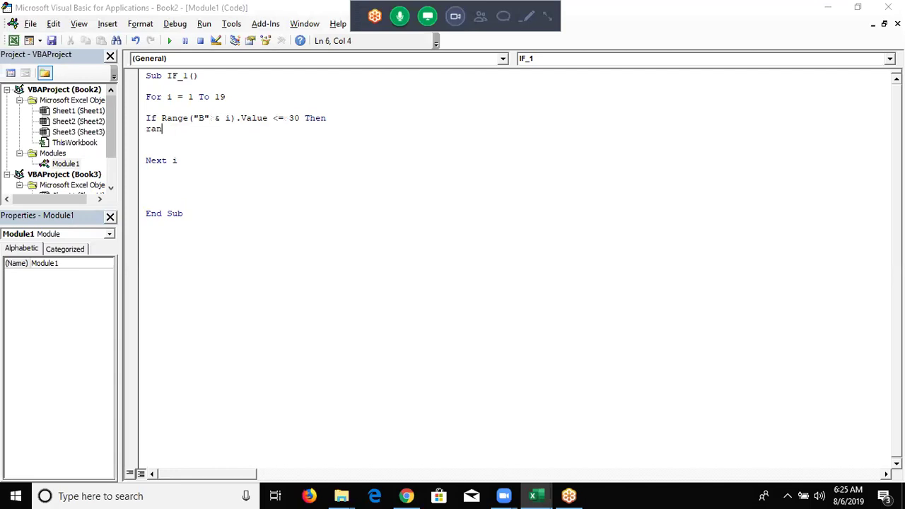
type("ge")
type("(\"C\" & i)")
type(".Value = \"C")
key("Return")
- Drop the stray else and insert a blank line below Sub IF_1()
type("else")
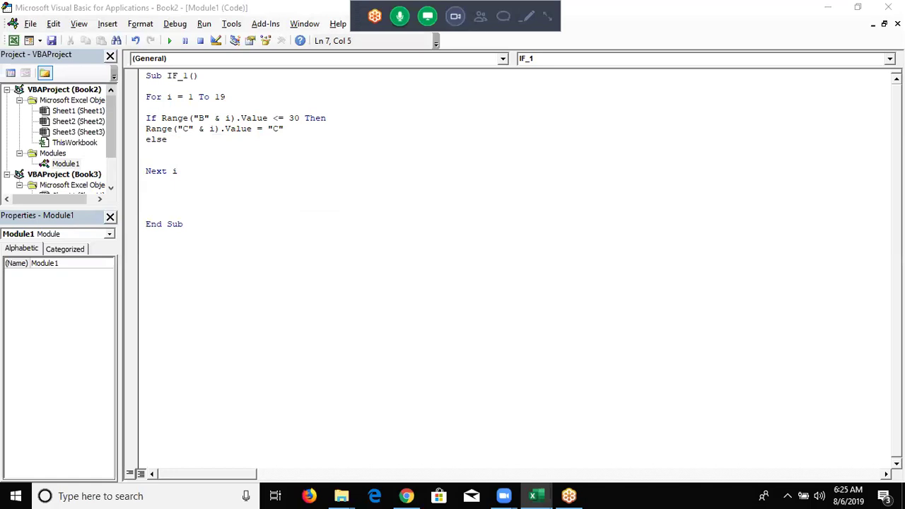
key("BackSpace")
key("BackSpace")
key("BackSpace")
left_click(147, 118)
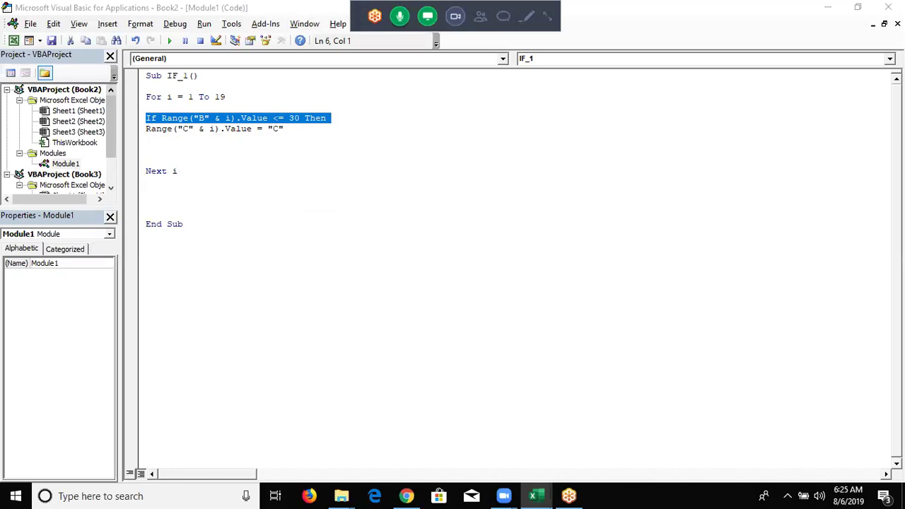
left_click(145, 118)
left_click(151, 97)
key("Up")
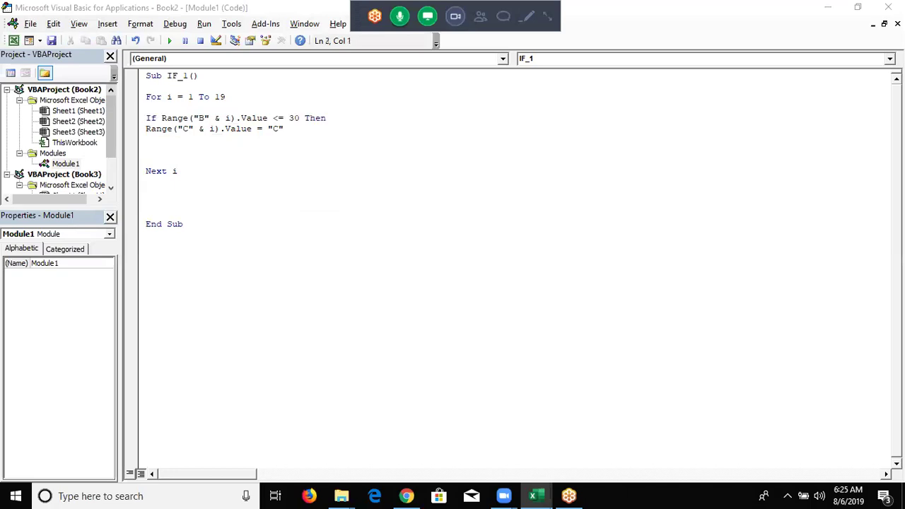
key("Return")
- Declare Dim s As Long at the top of IF_1
type("dim")
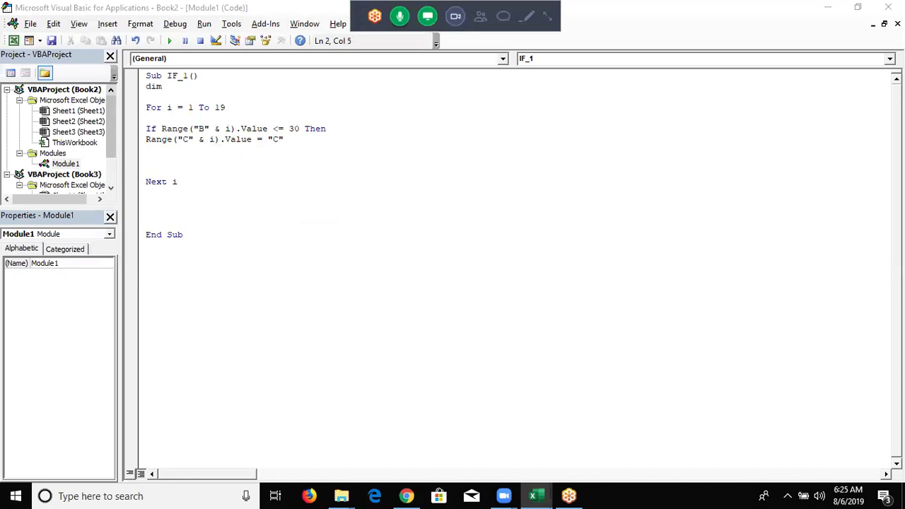
type(" s as ")
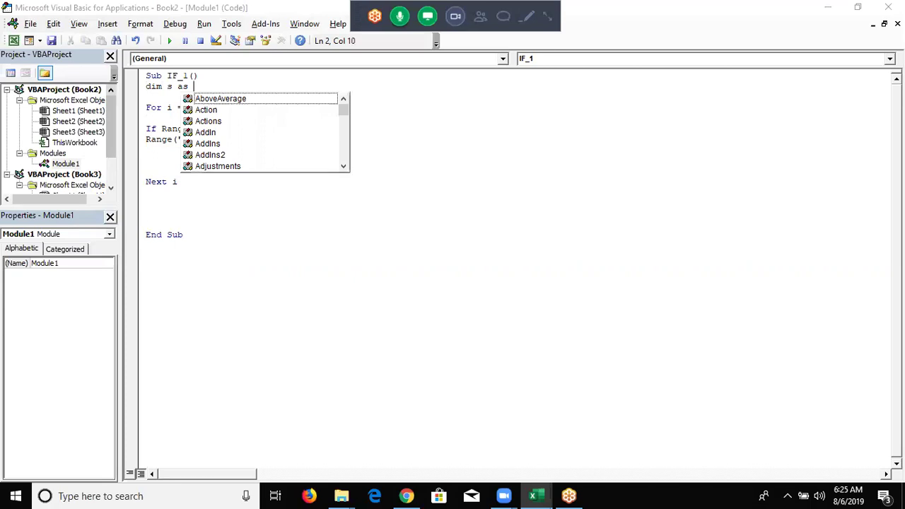
type("li")
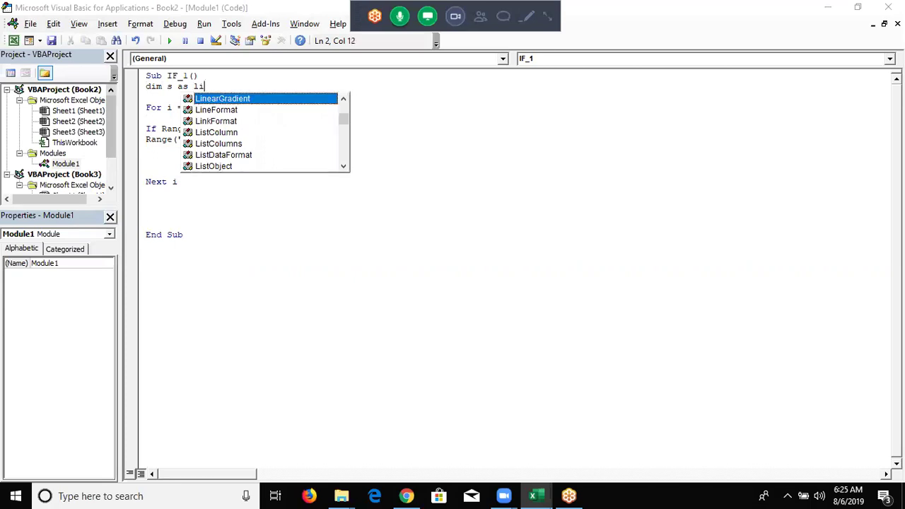
key("BackSpace")
type("ong")
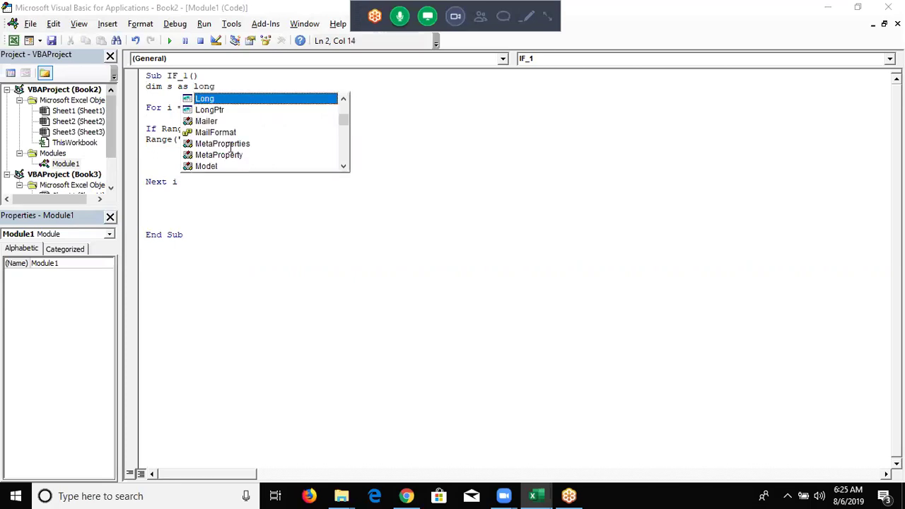
key("Tab")
key("Down")
key("Down")
key("Down")
key("Up")
key("Right")
key("Down")
- Set s = Range("B" & i).Value in the loop and change the condition to If s <= 30
type("s")
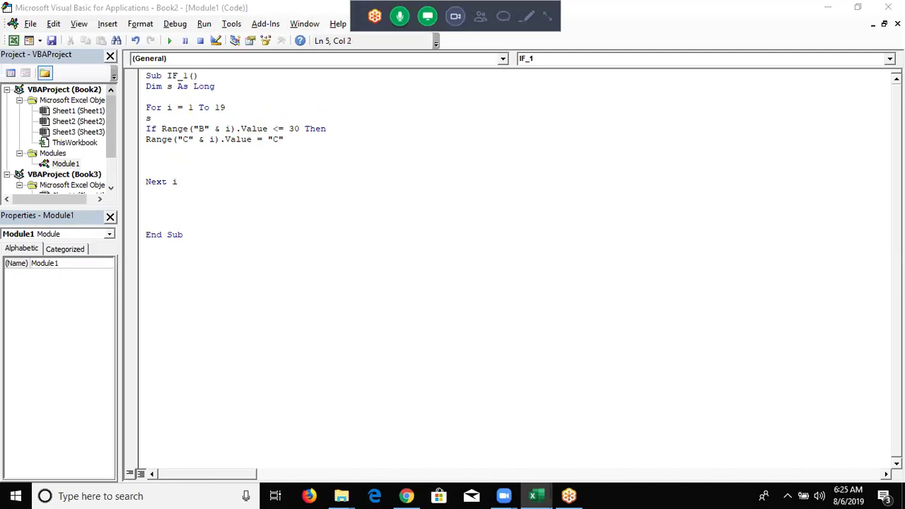
left_click(192, 151)
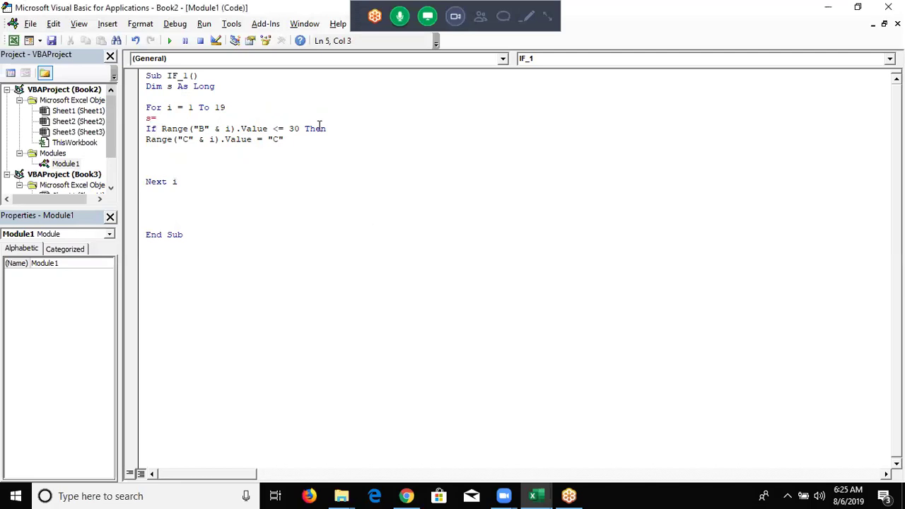
left_click_drag(162, 129, 322, 129)
left_click_drag(258, 140, 267, 129)
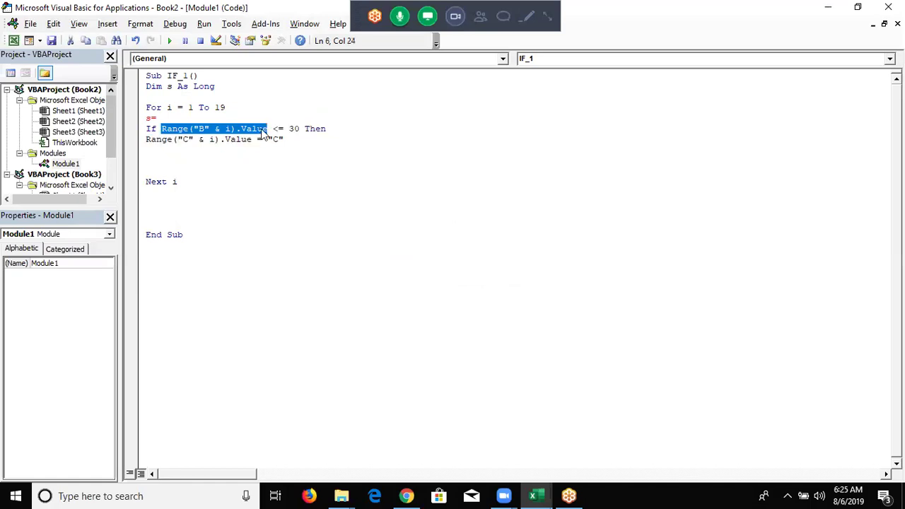
key("ctrl+c")
left_click(209, 118)
key("ctrl+v")
left_click(202, 140)
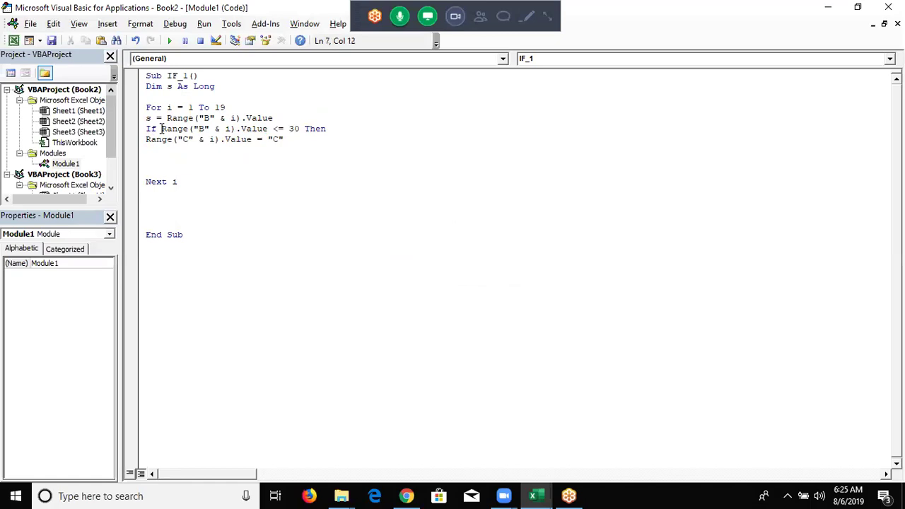
left_click_drag(162, 129, 269, 129)
type("s")
left_click(178, 156)
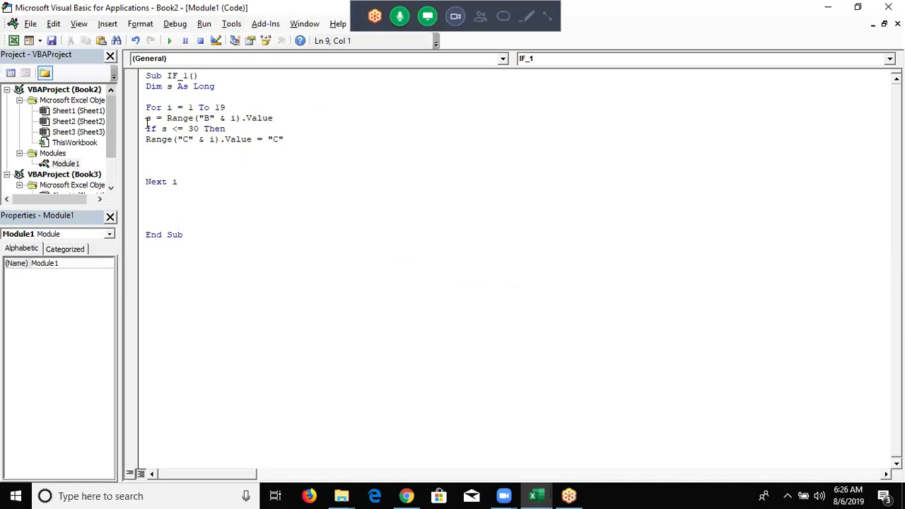
- Declare Dim r As String and change the assignment to r = "C"
left_click(147, 128)
type("dim ")
type("r ")
type("as str")
key("Tab")
key("Return")
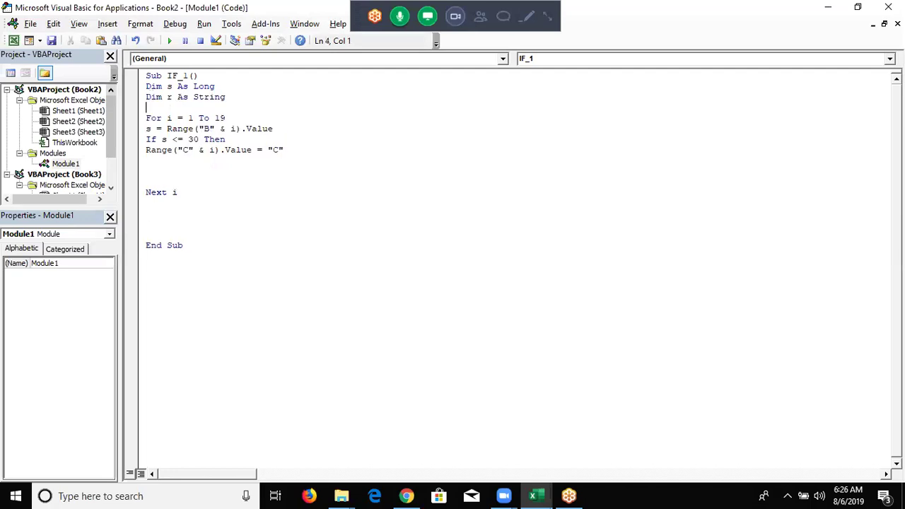
left_click_drag(147, 150, 253, 155)
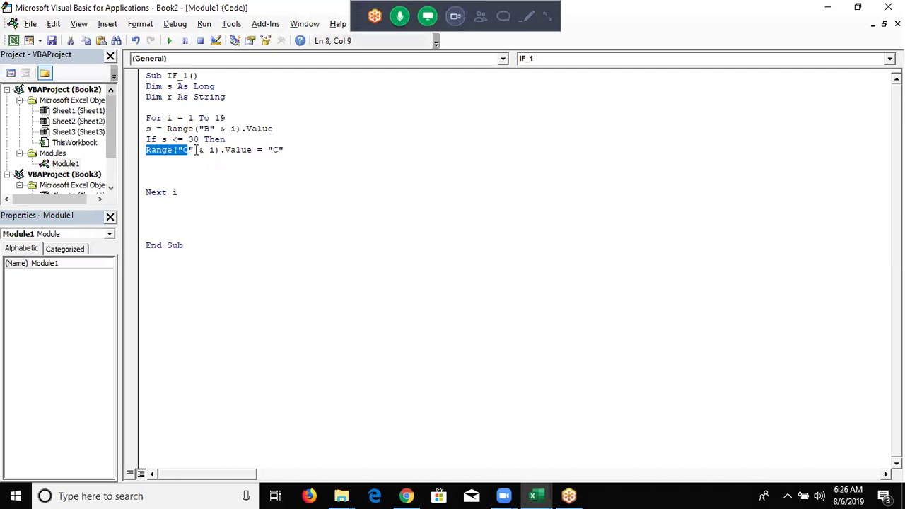
type("r")
left_click(185, 166)
key("Up")
key("Up")
key("Up")
key("Return")
key("Down")
key("Down")
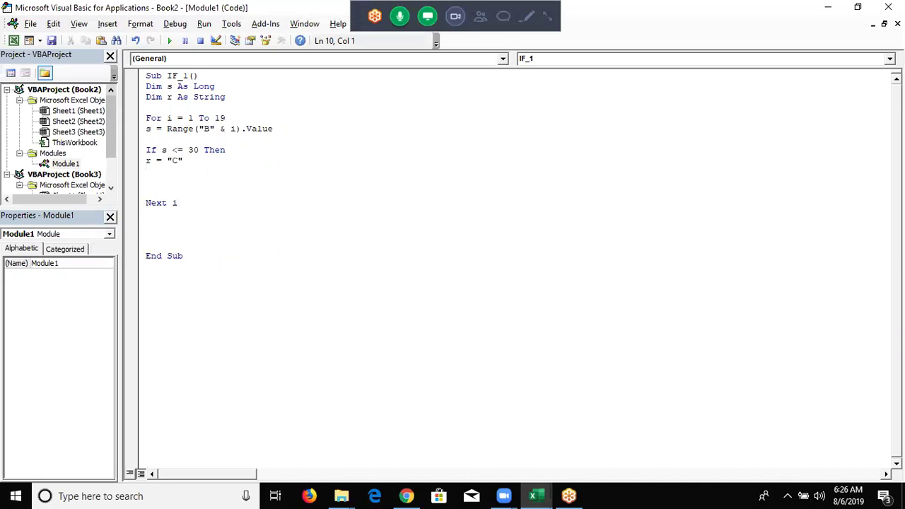
- Add an ElseIf s<=50 branch grading "C" and change the first branch's grade to "D"
type("elseif ")
type("s <= ")
type("50 then")
key("Return")
type("r=")
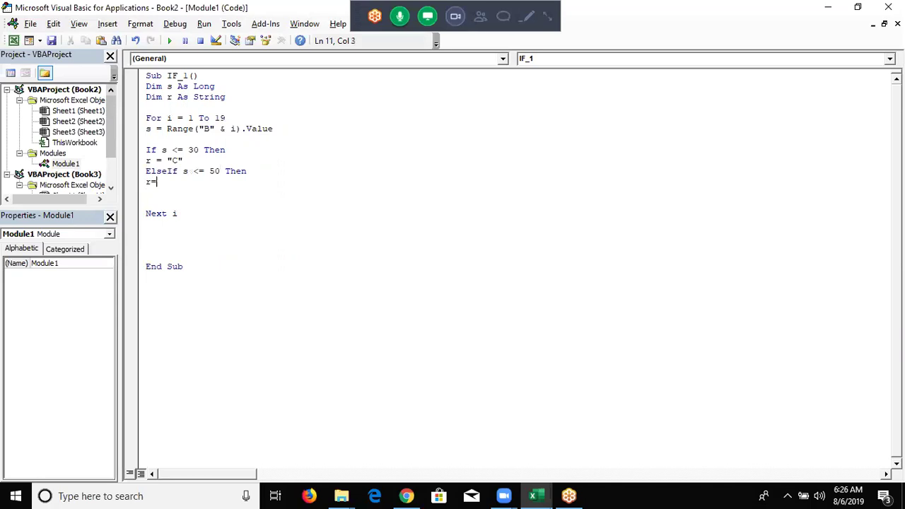
type("\"B")
key("BackSpace")
left_click_drag(172, 150, 178, 160)
left_click(183, 161)
key("Left")
key("BackSpace")
type("D")
key("Down")
key("Down")
key("Left")
type("C")
key("Down")
key("Up")
key("Up")
key("Left")
key("Left")
key("Left")
key("Left")
- Duplicate the branch as ElseIf s<=70 with grade "A"
left_click(146, 171)
key("shift+Down")
key("shift+Down")
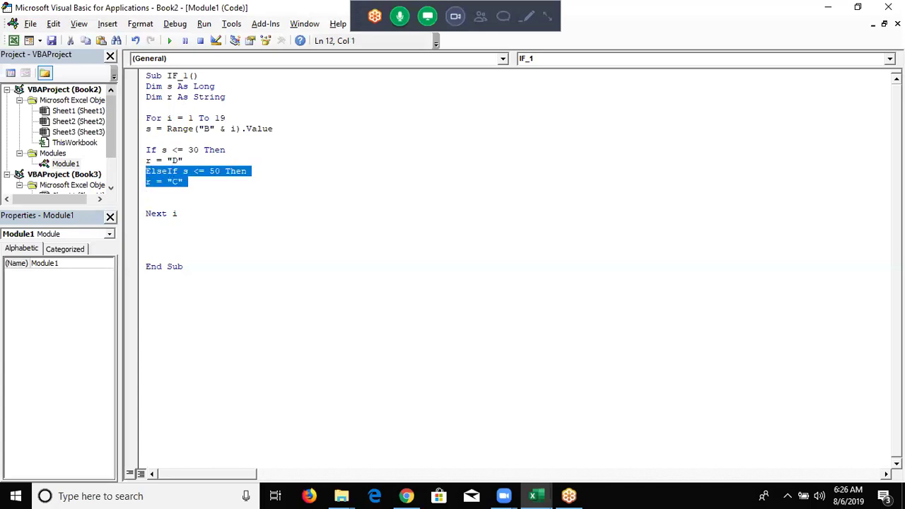
key("ctrl+x")
key("ctrl+v")
- Add a final ElseIf s>70 branch with grade "A" and close the block with End If
key("ctrl+v")
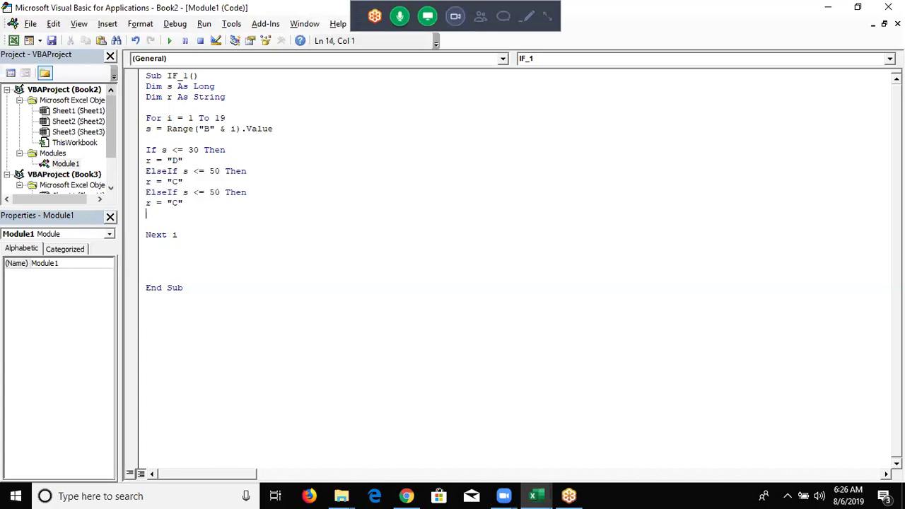
double_click(213, 193)
type("70")
left_click(178, 203)
left_click_drag(178, 203, 175, 193)
left_click(179, 203)
key("BackSpace")
type("A")
key("Down")
key("ctrl+v")
key("Left")
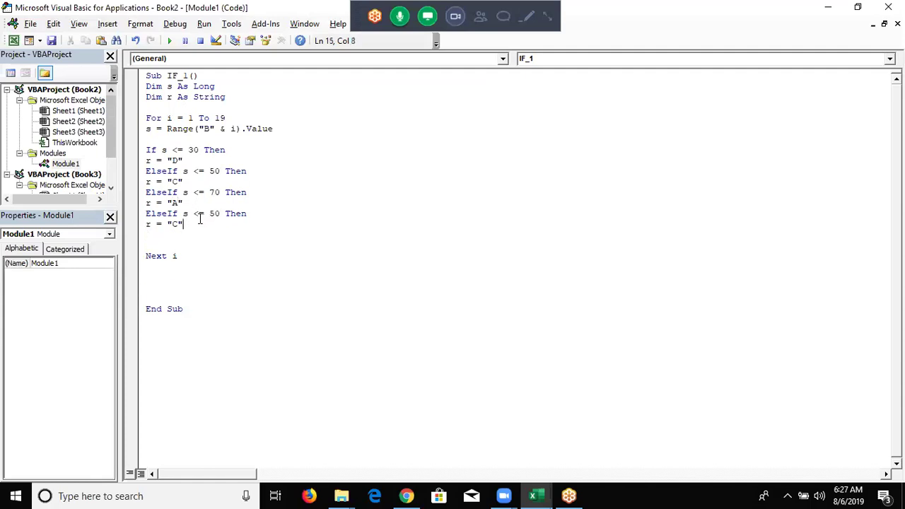
double_click(198, 216)
type(">")
key("BackSpace")
type("7")
key("Down")
key("Left")
key("Left")
key("Delete")
type("A")
type("End If")
- Add the line Range("c" & i).Value = r to write each grade into column C
key("Return")
key("Return")
type("range(")
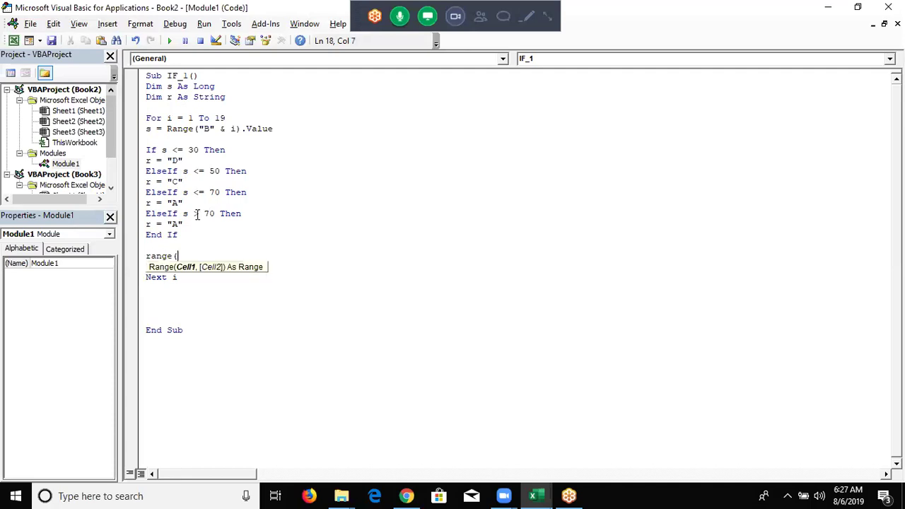
type("\"A")
key("BackSpace")
type("c\" & ")
type("i)")
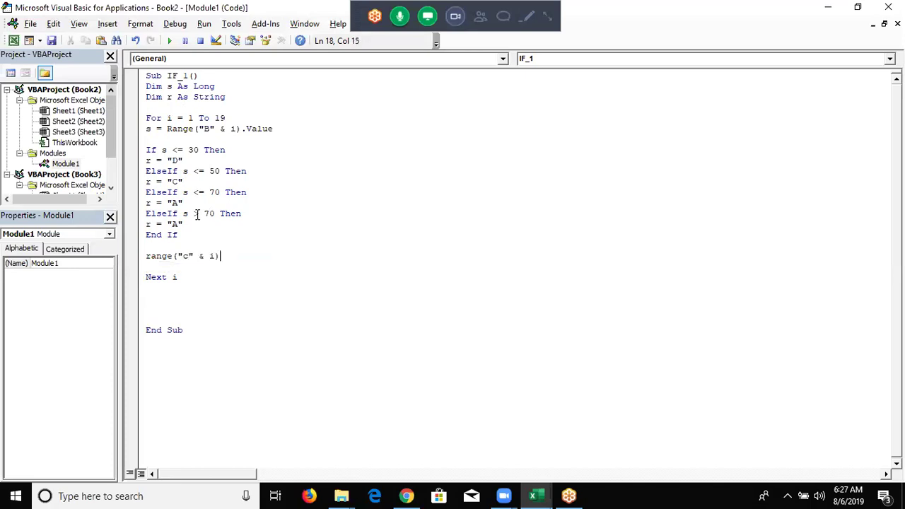
type(".v")
key("Down")
key("Tab")
type("=r")
key("Up")
- Run IF_1, debug the type-mismatch error and change the loop to start at For i = 2
left_click(200, 118)
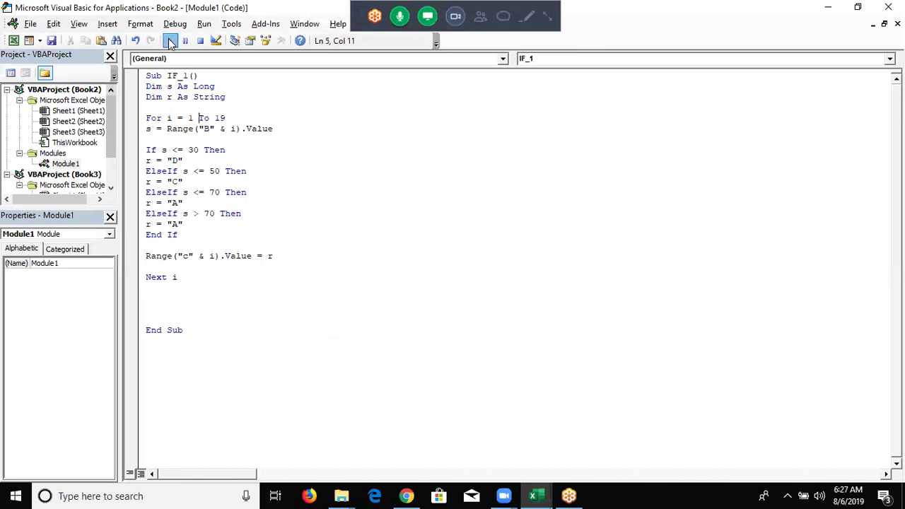
left_click(170, 40)
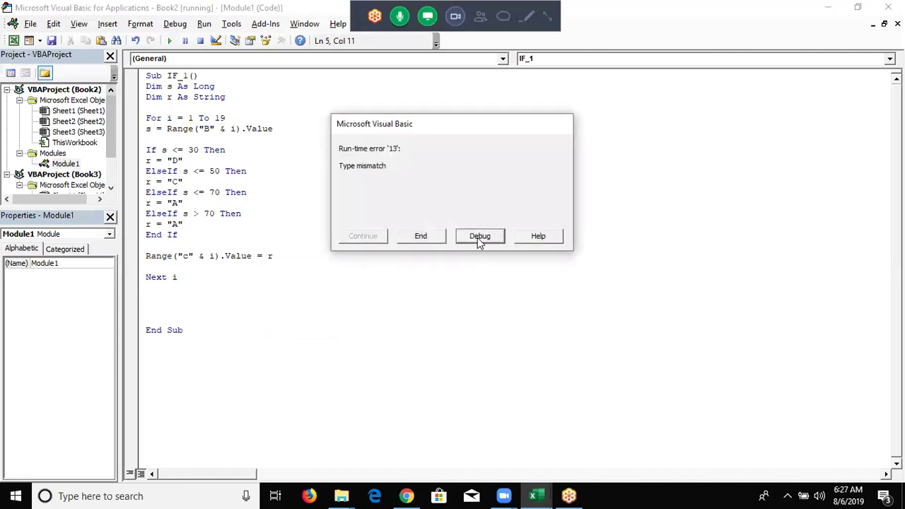
left_click(479, 237)
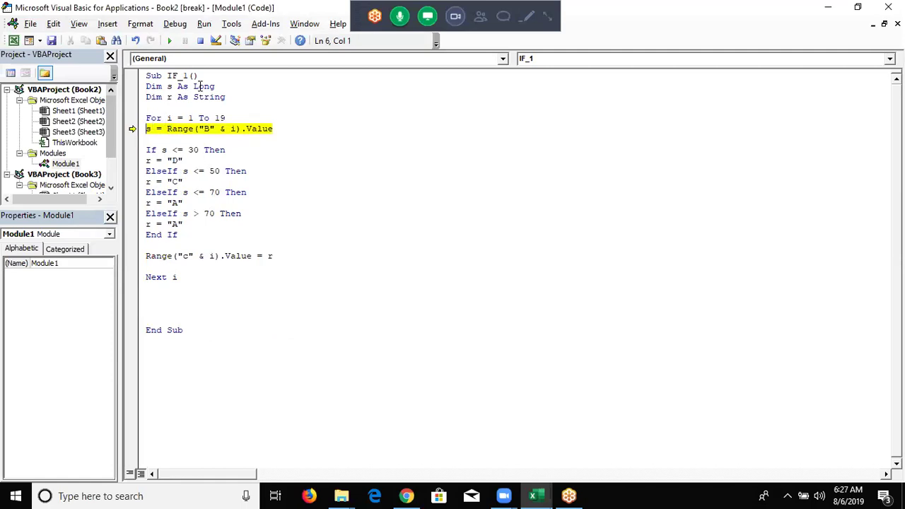
left_click(188, 118)
double_click(188, 118)
type("2")
left_click(205, 139)
- Reset the paused macro and check the grades filled into column C in Excel
mouse_move(185, 132)
mouse_move(147, 129)
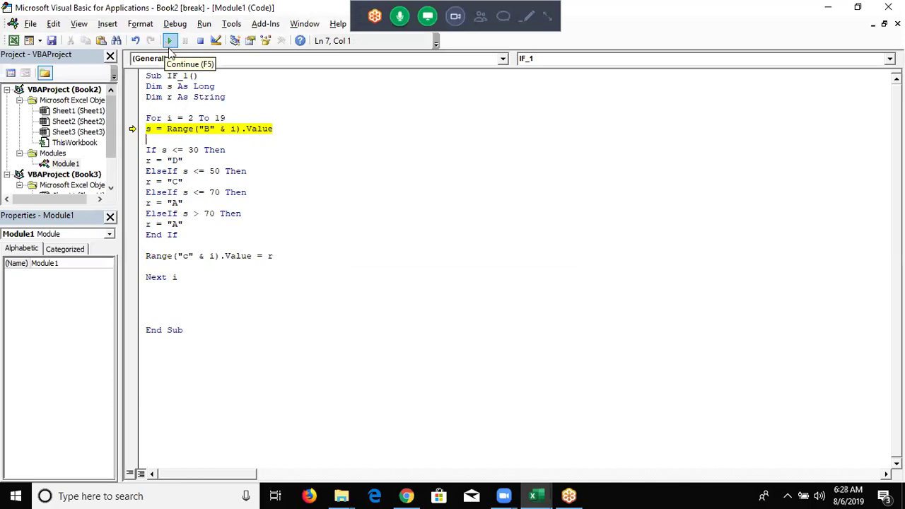
left_click(195, 41)
key("alt+Tab")
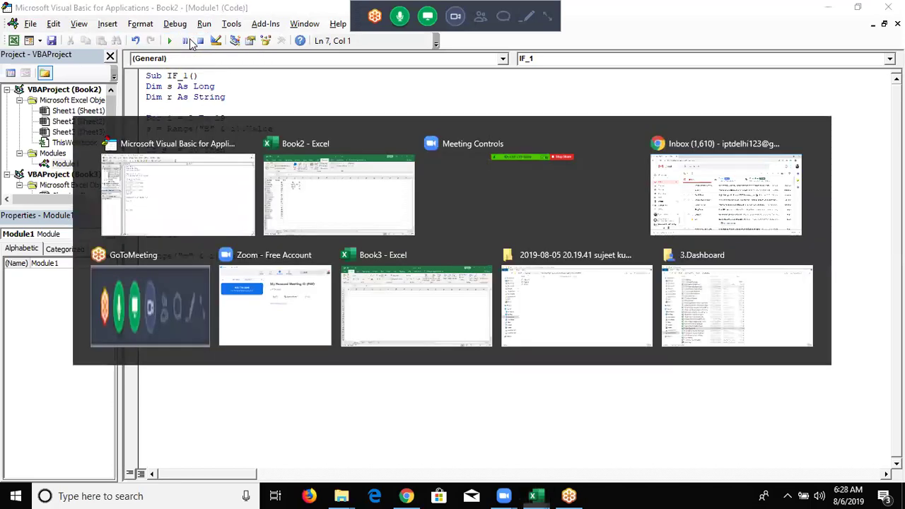
key("alt+Tab")
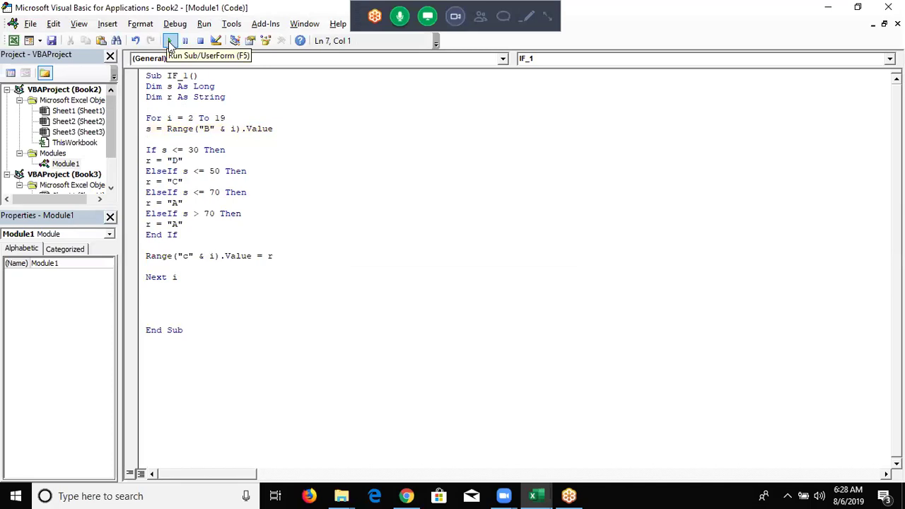
key("alt+Tab")
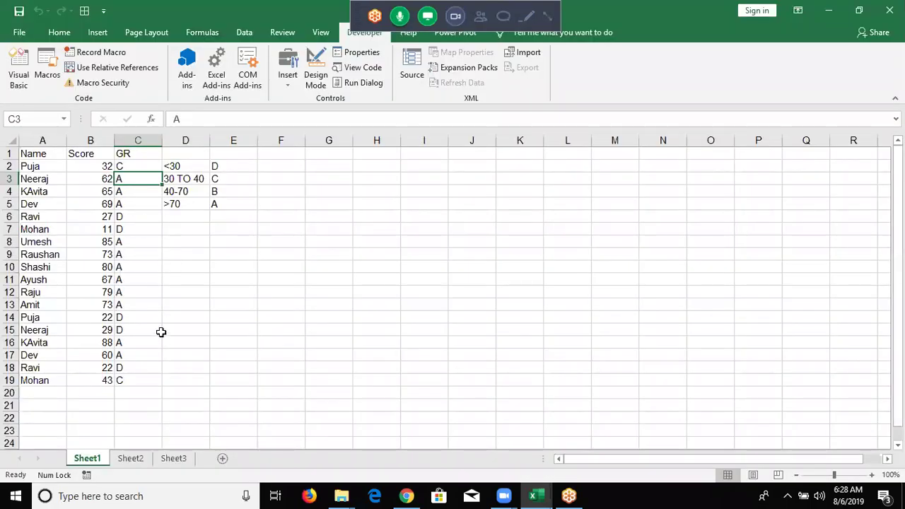
key("alt+Tab")
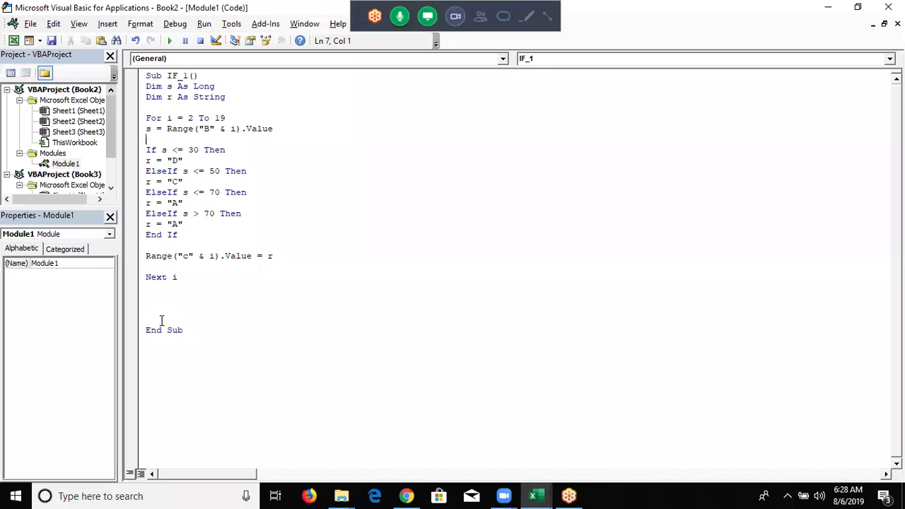
- Create a new Sub if_2() below the IF_1 macro
left_click(169, 351)
type("sub if_2()")
key("Return")
key("Return")
key("Return")
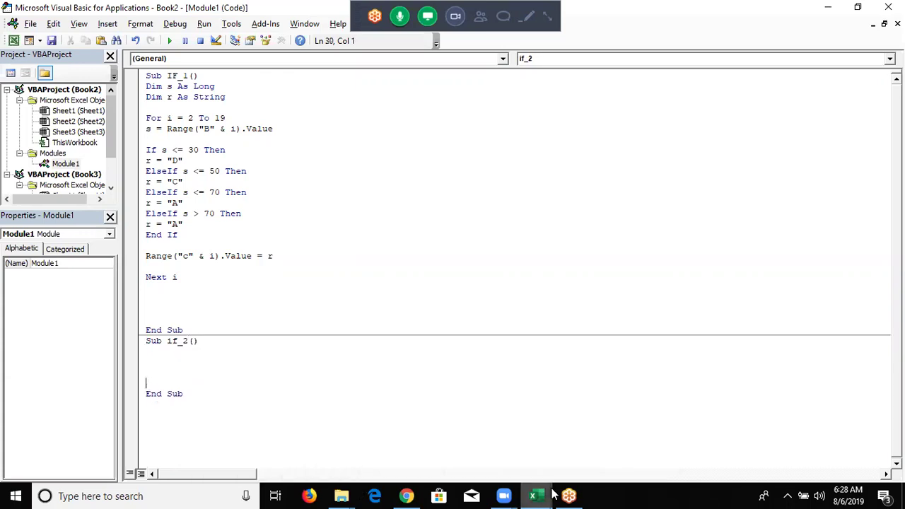
key("Up")
key("Up")
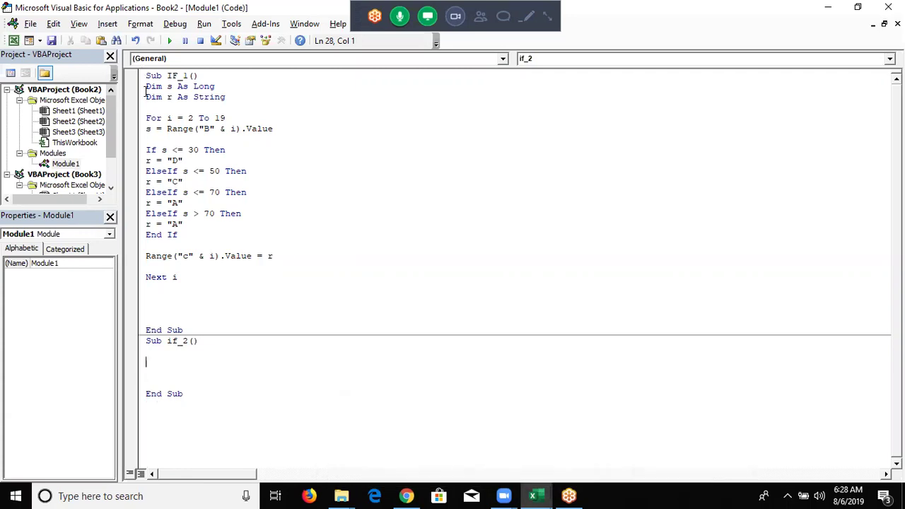
- Copy IF_1's Dim, For i = 2 To 19 and s = Range lines into if_2
left_click_drag(145, 88, 279, 128)
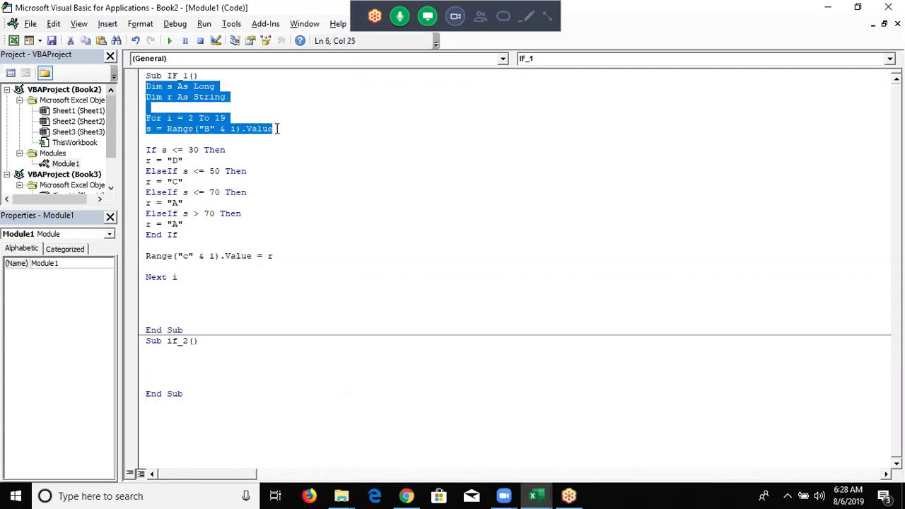
key("ctrl+c")
left_click(161, 354)
key("ctrl+v")
left_click(161, 416)
key("Return")
key("Return")
key("Return")
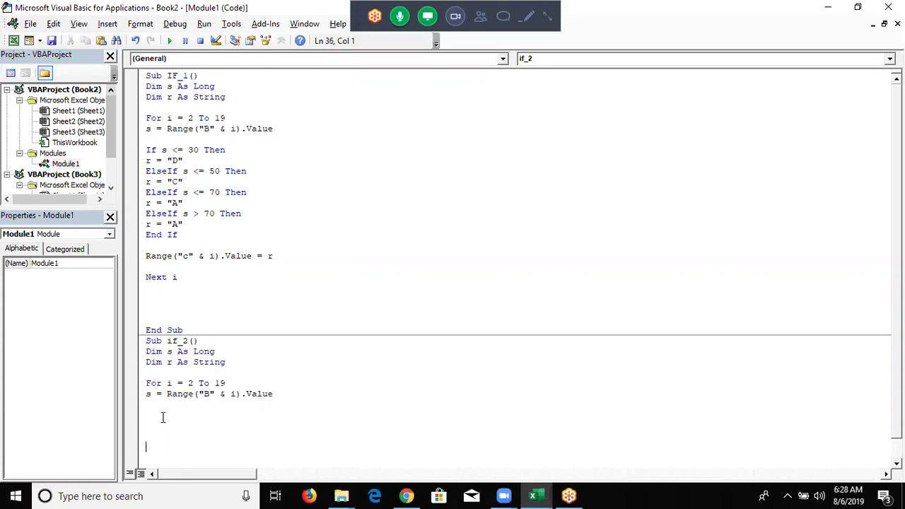
scroll(185, 429, "down", 1)
key("Up")
key("Up")
key("Up")
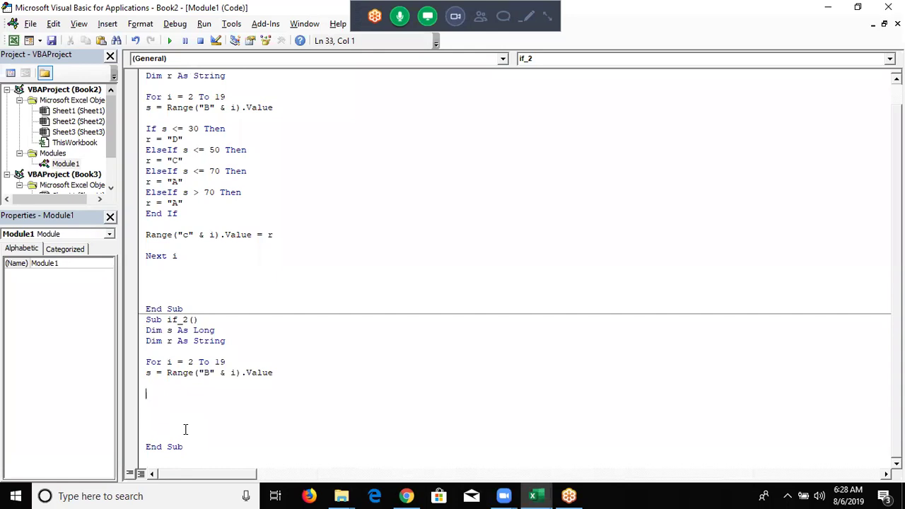
- Start a Select Case s block with Case 0 To 30 assigning r = "D"
type("select ")
type("s")
key("Return")
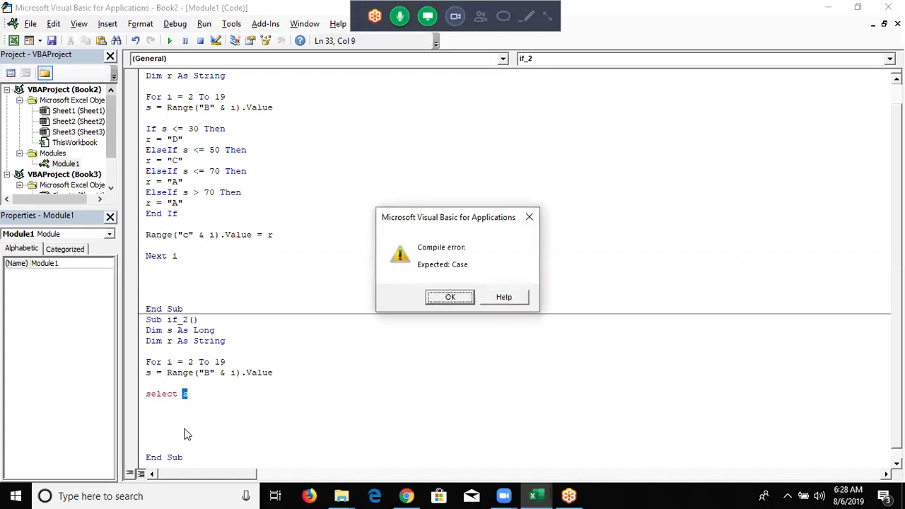
key("Return")
type("cas")
type("s")
key("Return")
type("case 0 to 40")
key("BackSpace")
key("BackSpace")
type("30")
key("Return")
type("r = ")
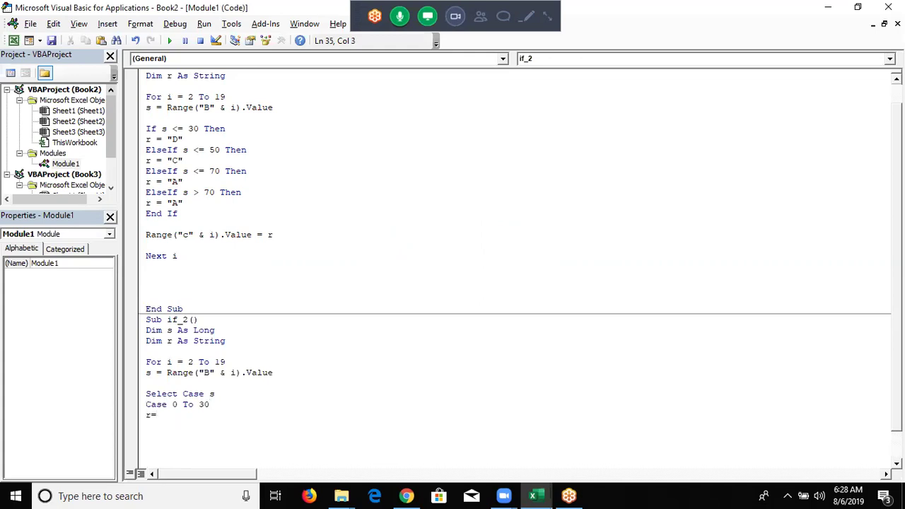
type("\"D\"")
key("Return")
- Add Case <=50 assigning "C" and Case 51 To 70 assigning "B"
scroll(362, 472, "down", 1)
type("case")
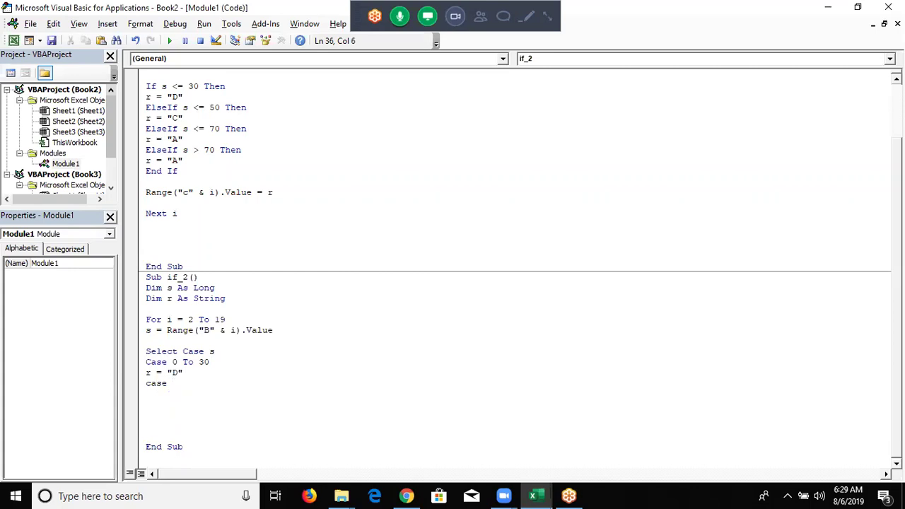
type("<")
type("50")
key("Return")
type("r = ")
type("\"")
type("C\"")
key("Return")
type("case 5")
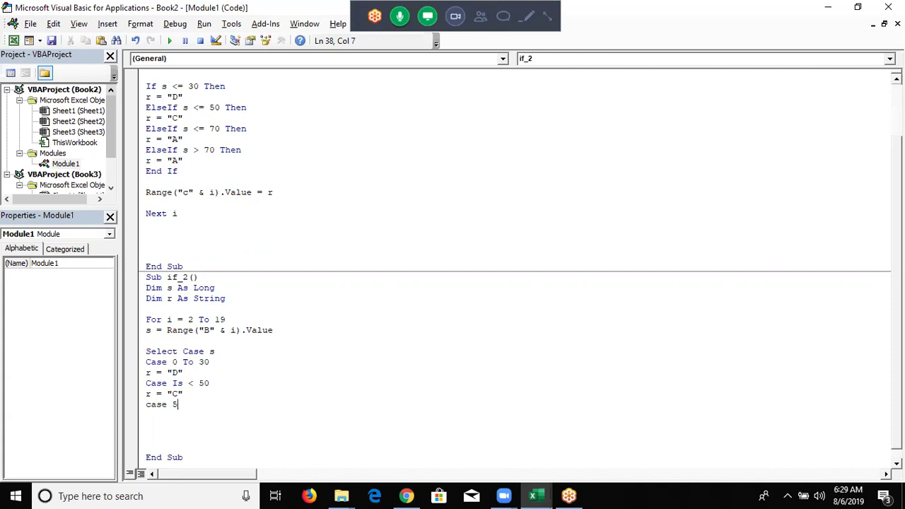
type("1 to ")
type("70")
left_click(193, 383)
type("=")
key("Down")
key("Down")
key("Down")
type("r = \"B\"")
key("Return")
- Add Case >70 assigning "A" and close the block with End Select
type("case ")
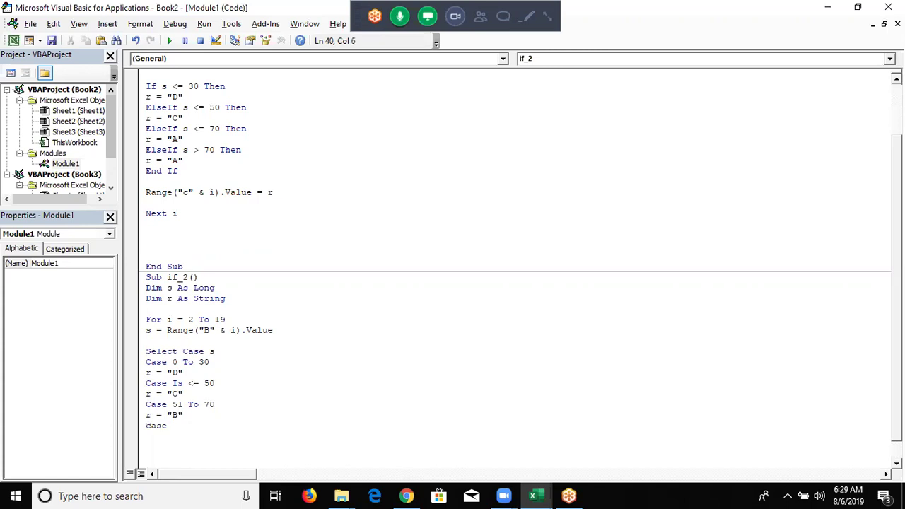
type(">70")
key("Return")
scroll(195, 382, "down", 1)
type("r = \"")
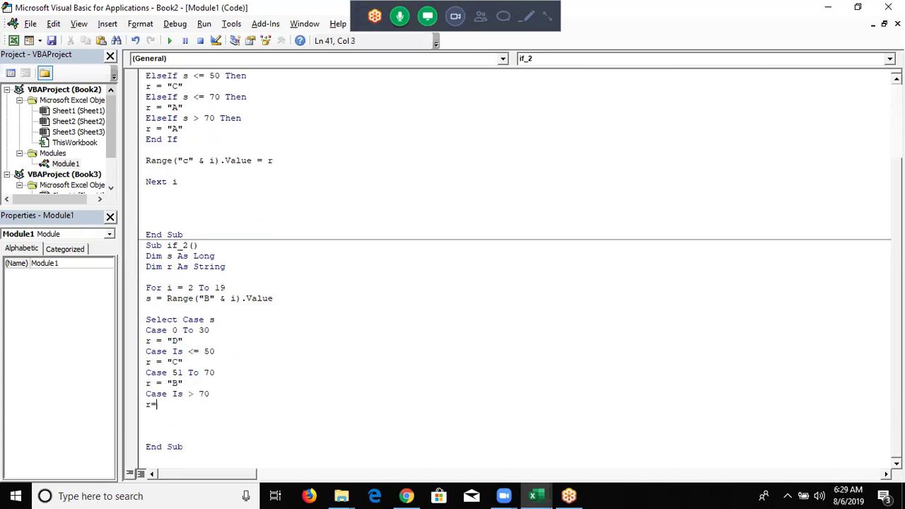
type("A\"")
key("Return")
type("end select")
key("Return")
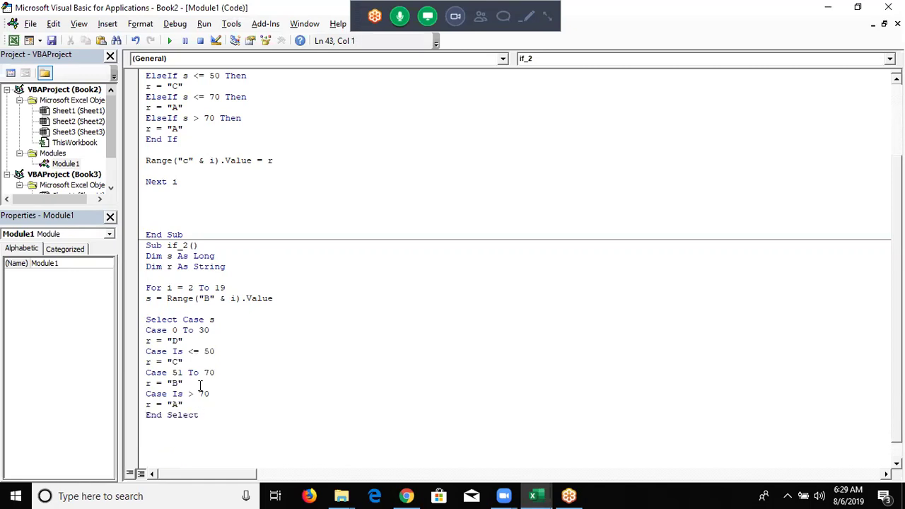
- Add the line Range("C" & i).Value = r after End Select
scroll(201, 386, "down", 1)
key("Return")
type("R")
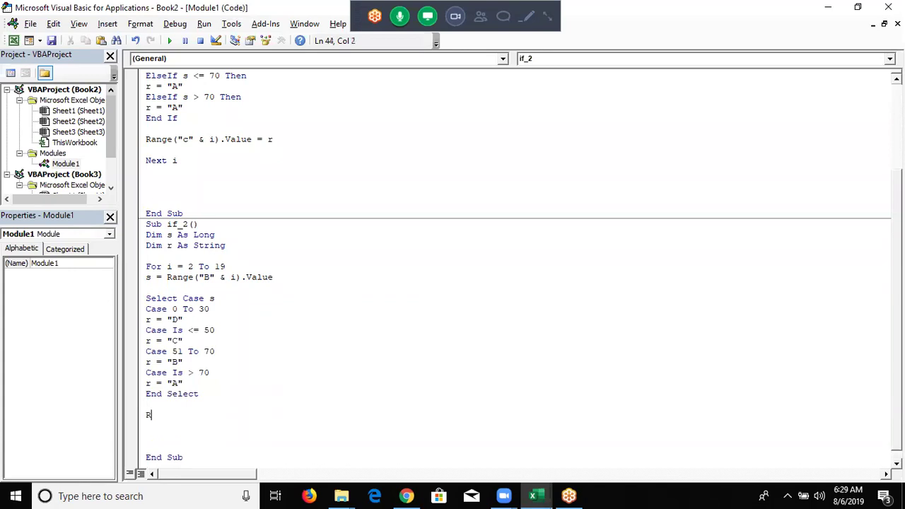
type("ra")
type("nge(")
type("\"C\" ")
type("& i)")
type(".v")
key("Left")
key("Left")
key("Left")
key("Left")
key("Left")
key("Left")
key("Left")
key("Left")
key("Left")
key("Left")
key("Left")
key("Left")
key("BackSpace")
left_click(226, 415)
key("BackSpace")
key("BackSpace")
key("BackSpace")
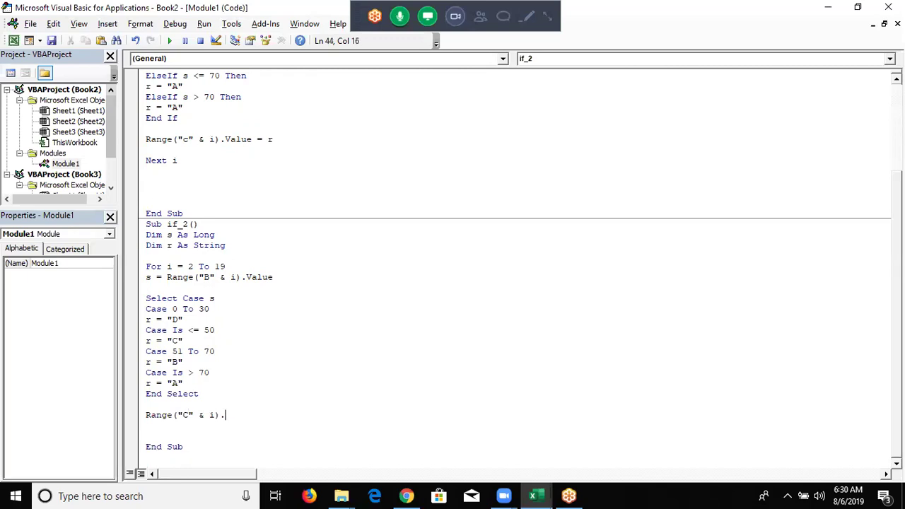
type(".valu")
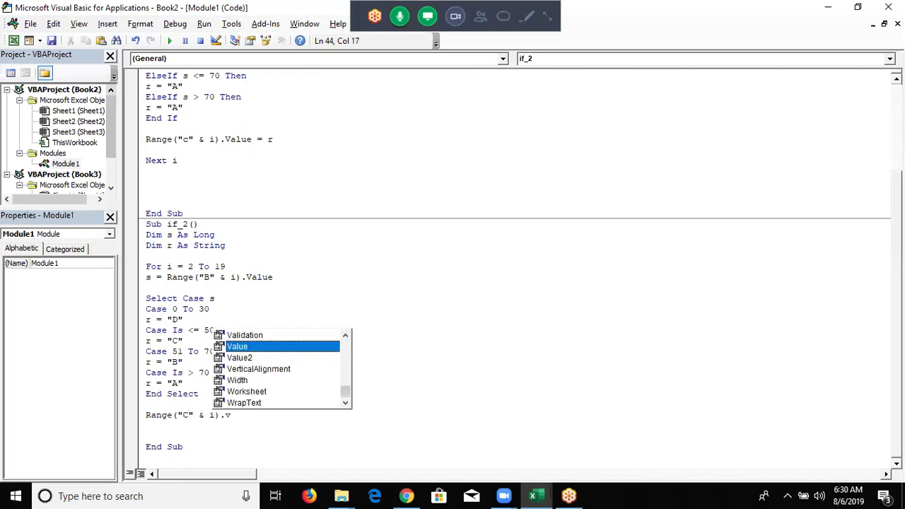
key("Tab")
type("= ")
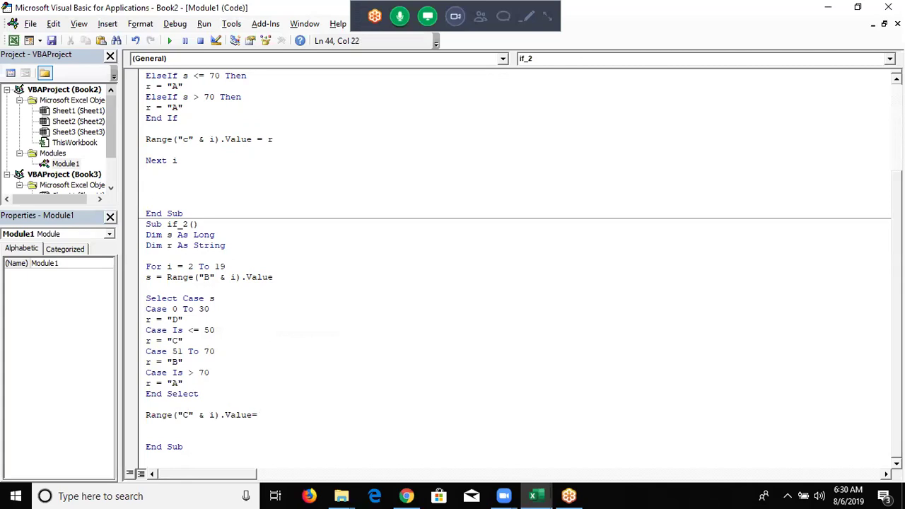
type("r")
key("Return")
- Close the loop with Next i, run if_2 and view the grades in column C
type("nexti")
key("Up")
left_click(212, 310)
left_click(169, 41)
key("alt+F11")
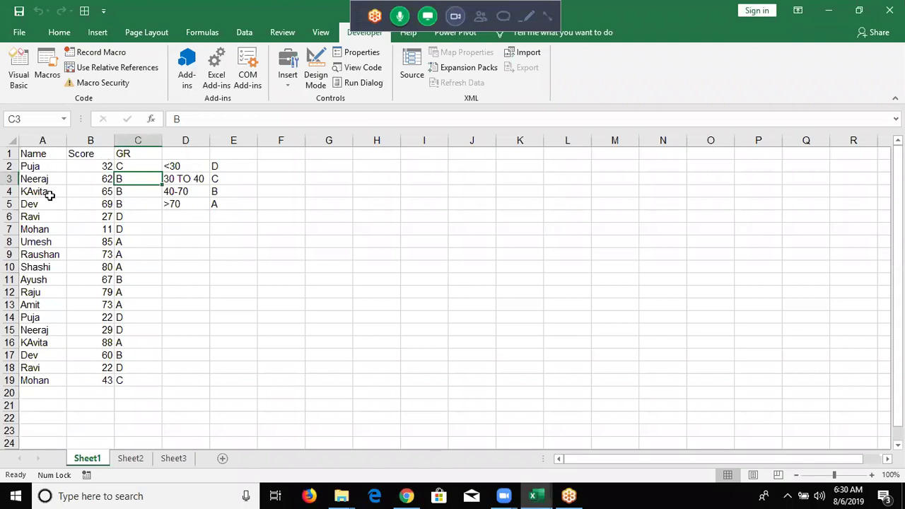
- Copy the Name/Score list A1:B19 to G1 and rename header H1 to Sales
left_click_drag(32, 154, 92, 380)
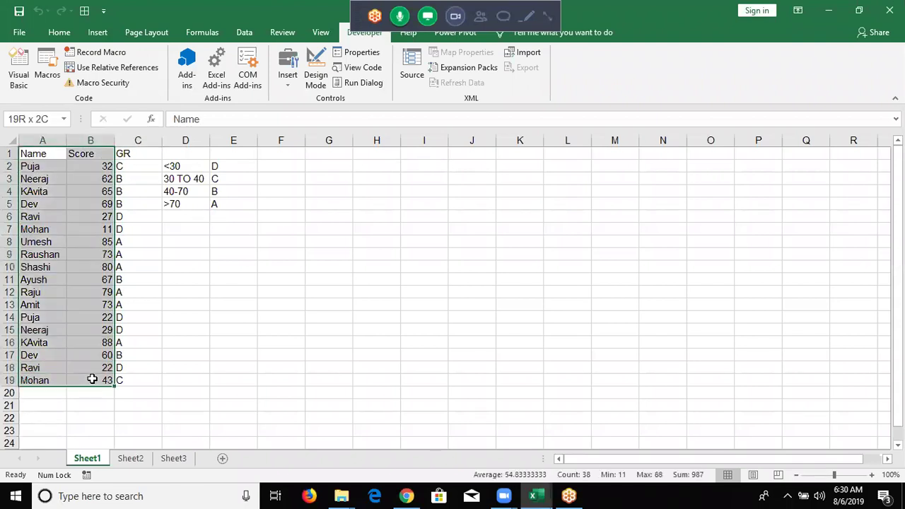
key("ctrl+c")
left_click(330, 157)
key("ctrl+v")
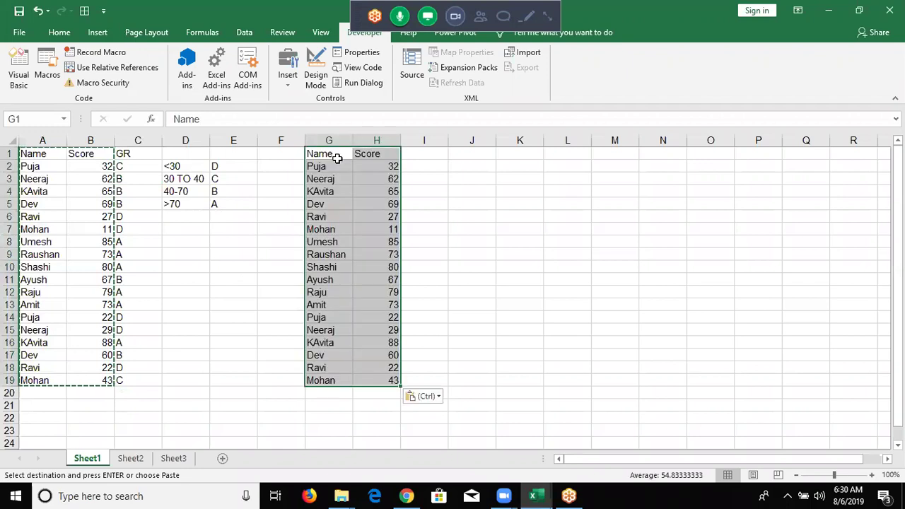
left_click(361, 164)
left_click(368, 155)
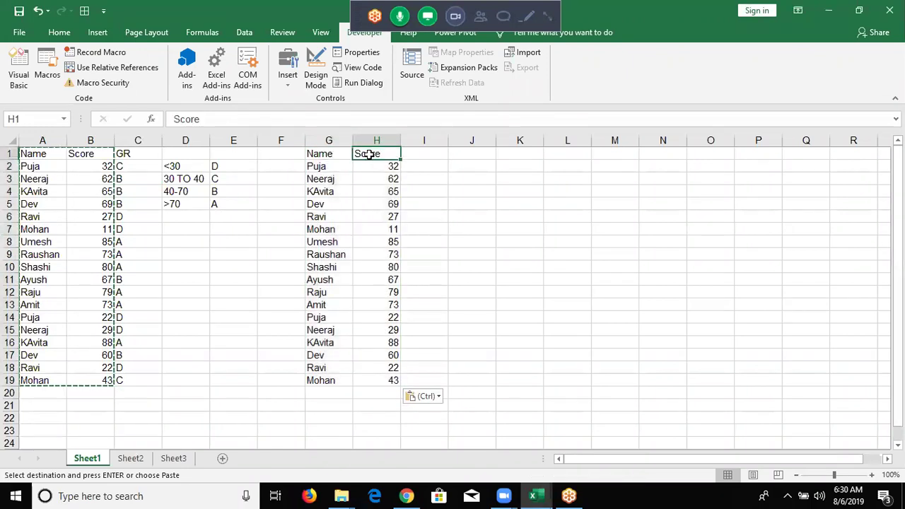
type("SAIes")
key("Tab")
- Start the range table at J3 with 0-40 → 5000 and 41-80 → 10000
left_click(467, 176)
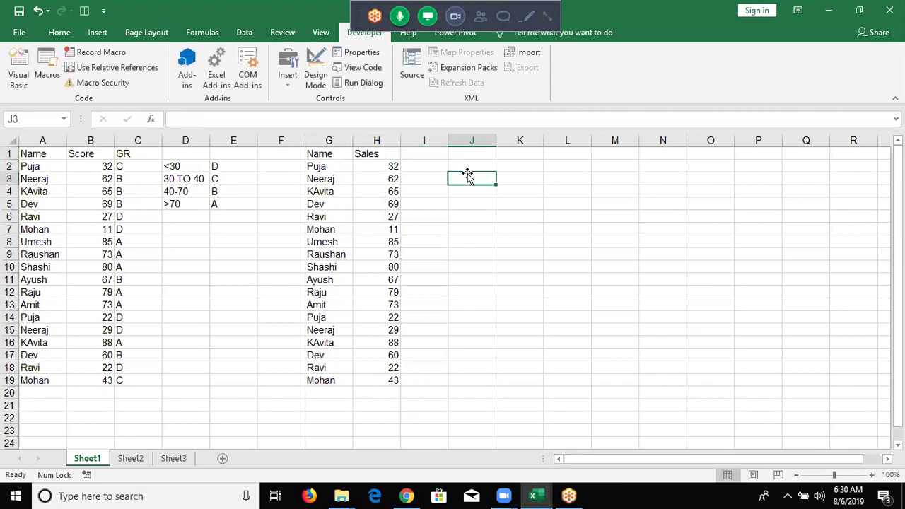
type("0-40")
key("Tab")
type("5000")
key("Return")
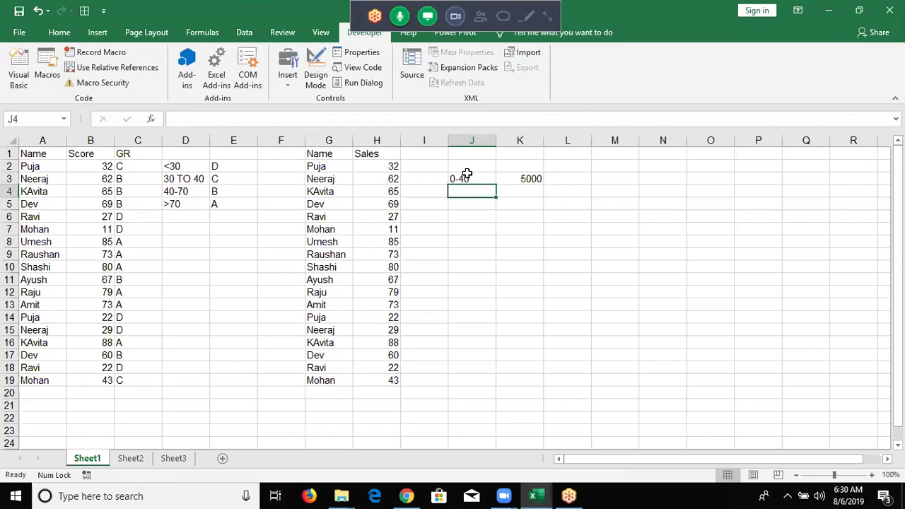
type("41-80")
key("Tab")
type("10000")
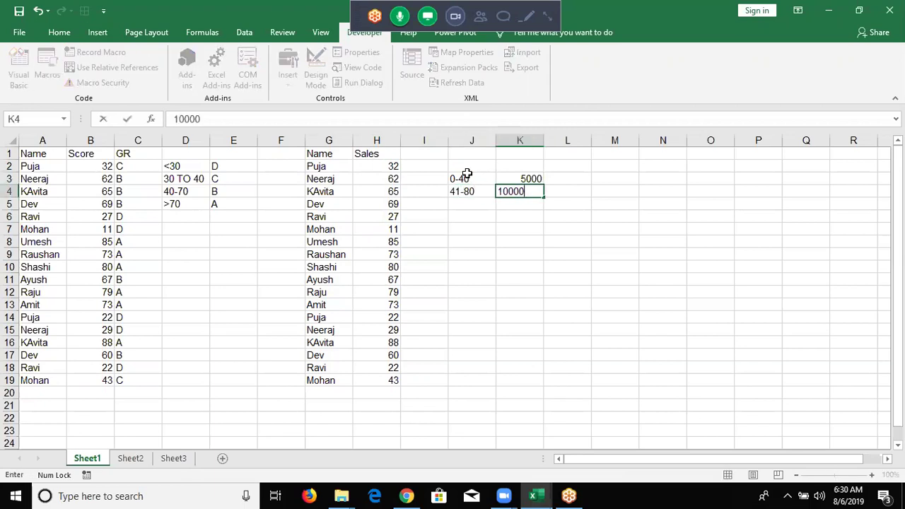
key("Return")
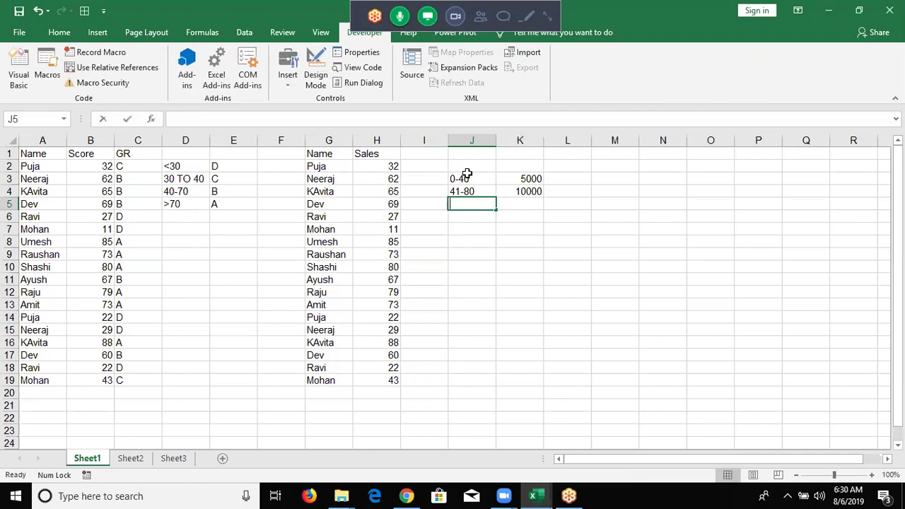
- Add 81 - 100 → 15000 and >100 → 50000 to the table, then return to the VBA editor
type("81 -")
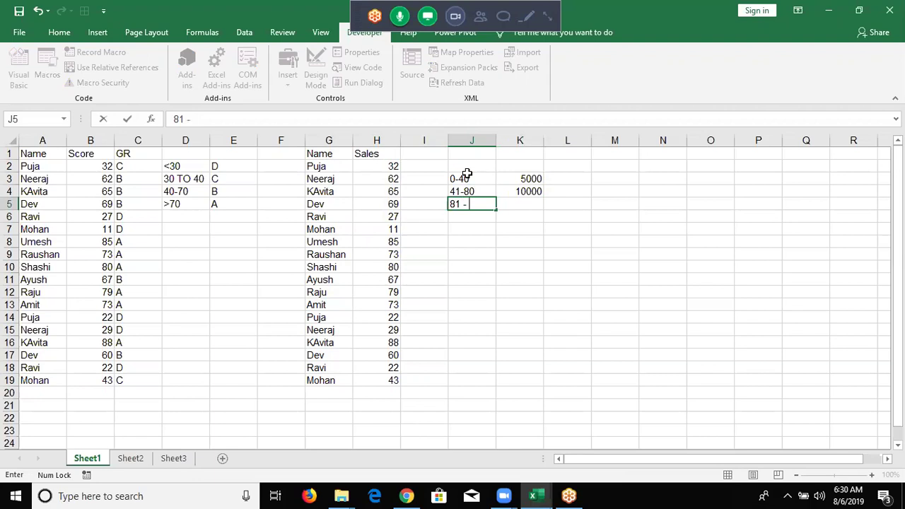
type(" 100")
key("Tab")
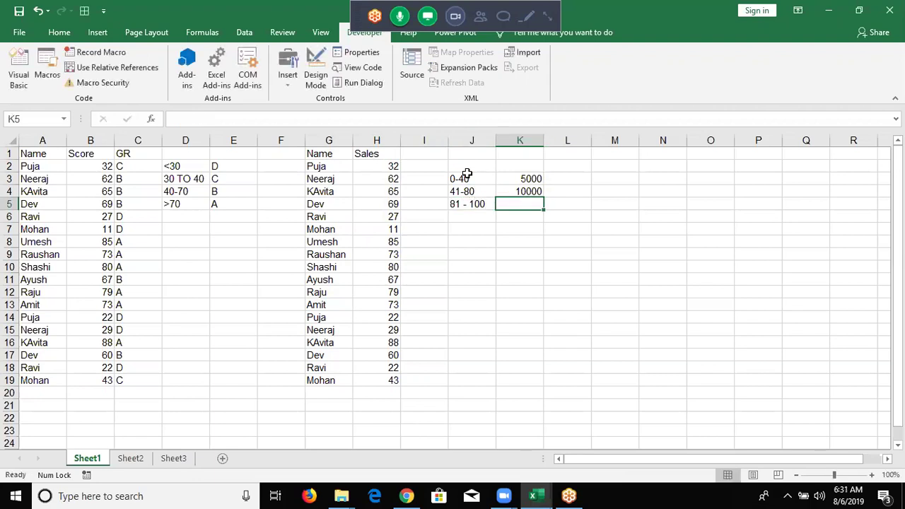
type("15000")
key("Return")
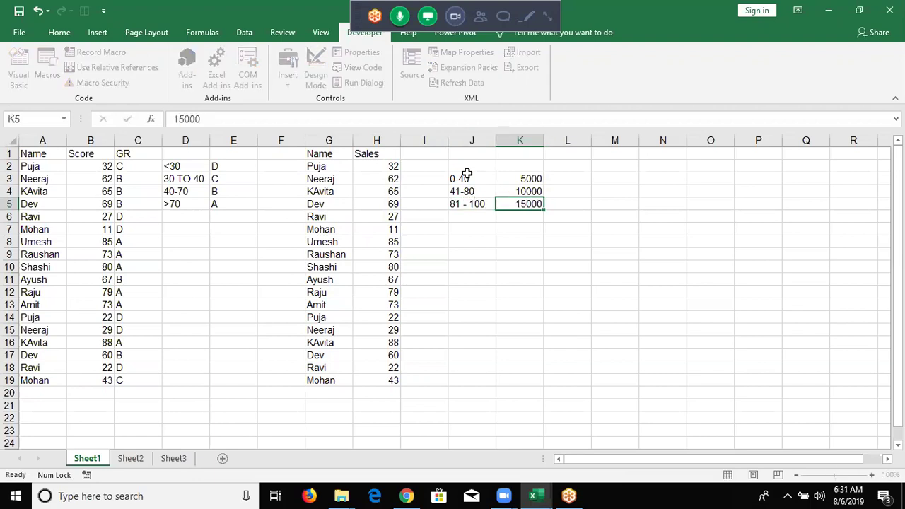
type(">100")
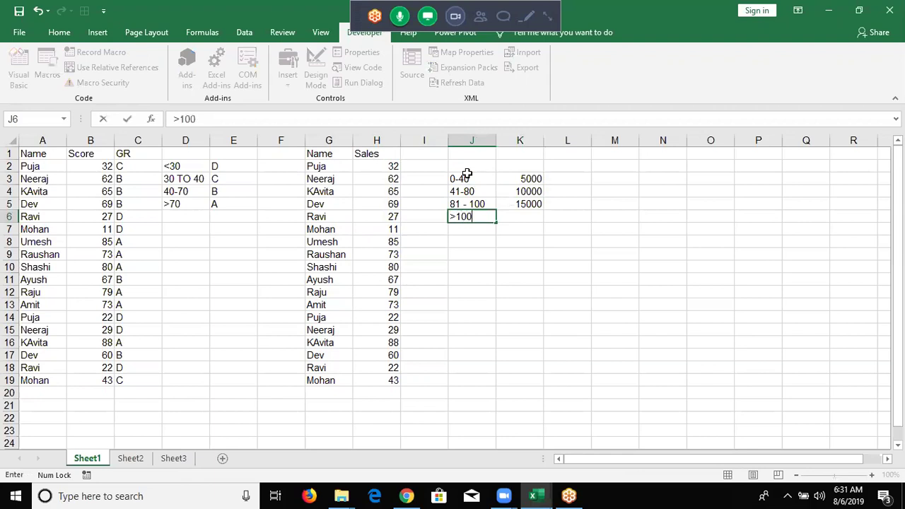
key("Tab")
type("50000")
key("Return")
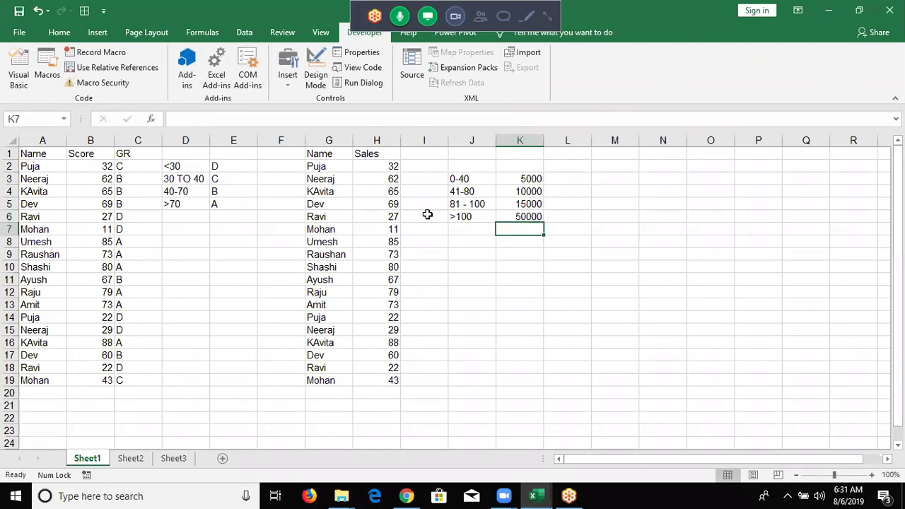
key("alt+F11")
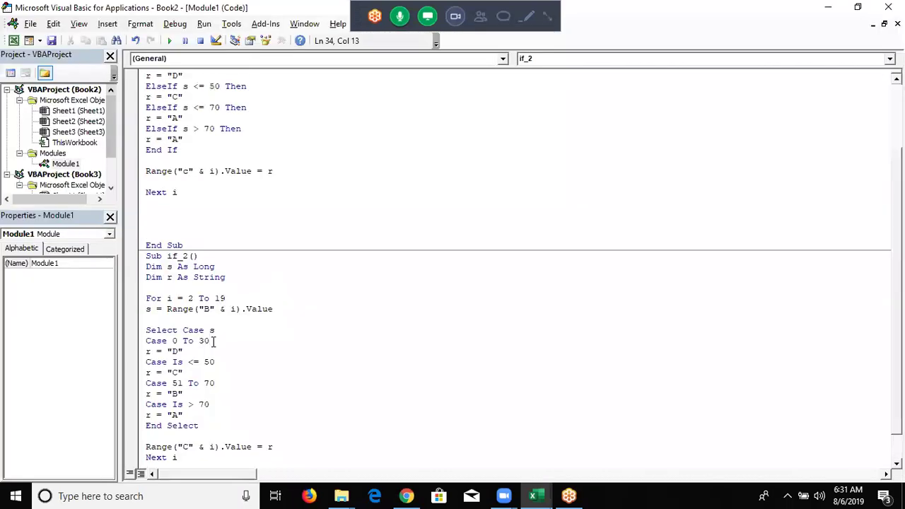
- Select the first Case's 0 To 30 range in the code, then switch to the Book3 workbook
scroll(205, 368, "down", 1)
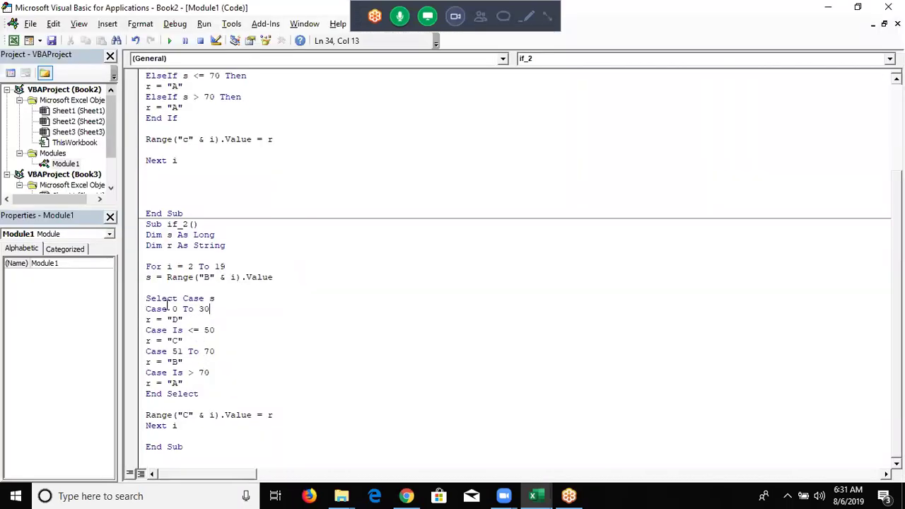
mouse_move(172, 309)
left_mouse_down()
mouse_move(209, 309)
mouse_move(172, 319)
mouse_move(167, 340)
left_mouse_up()
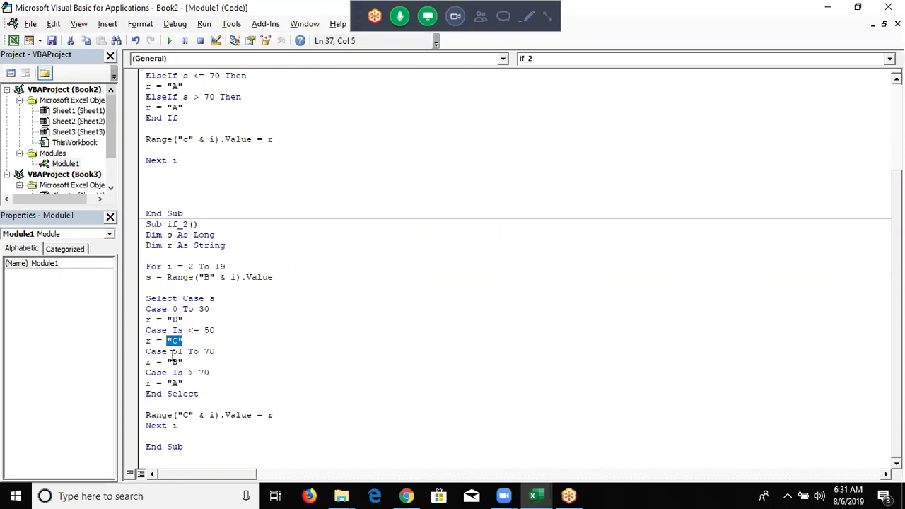
mouse_move(406, 496)
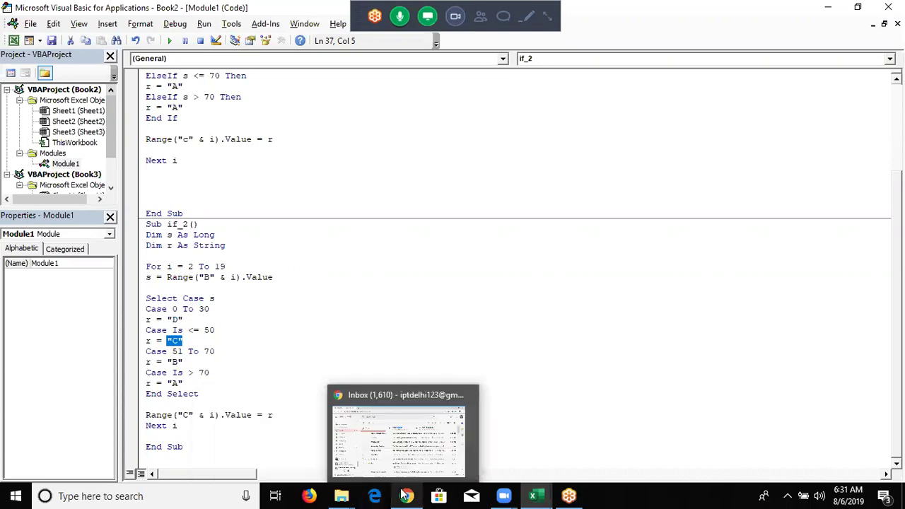
mouse_move(534, 496)
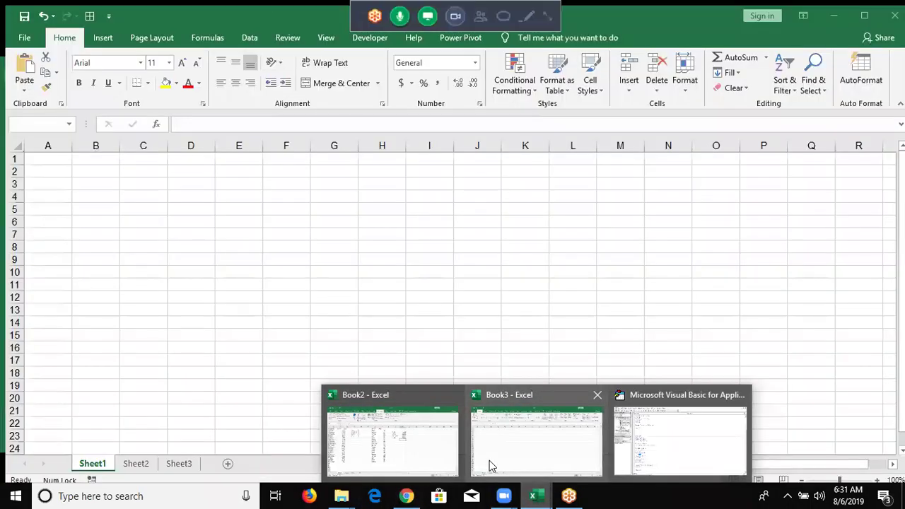
left_click(489, 461)
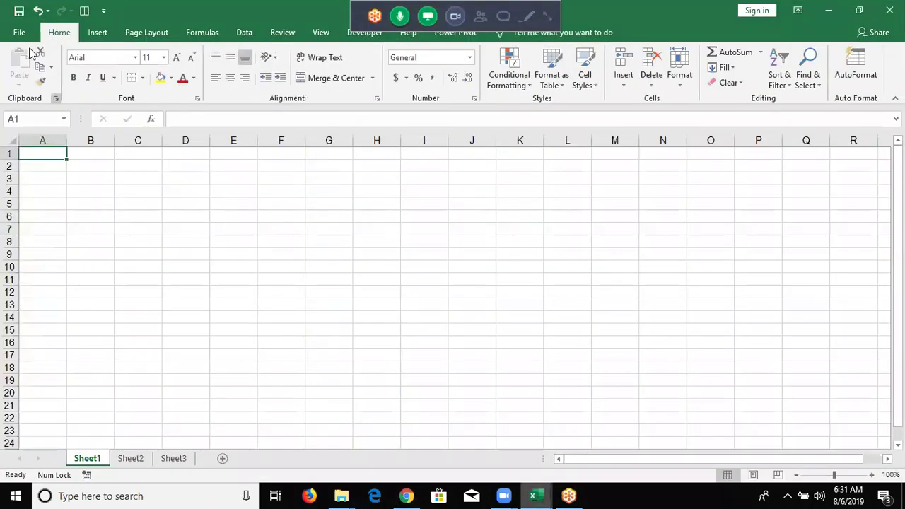
- From Recent, open the IF Condition with Loop 01.08.2019 workbook, then the If condition test (1) workbook
left_click(16, 31)
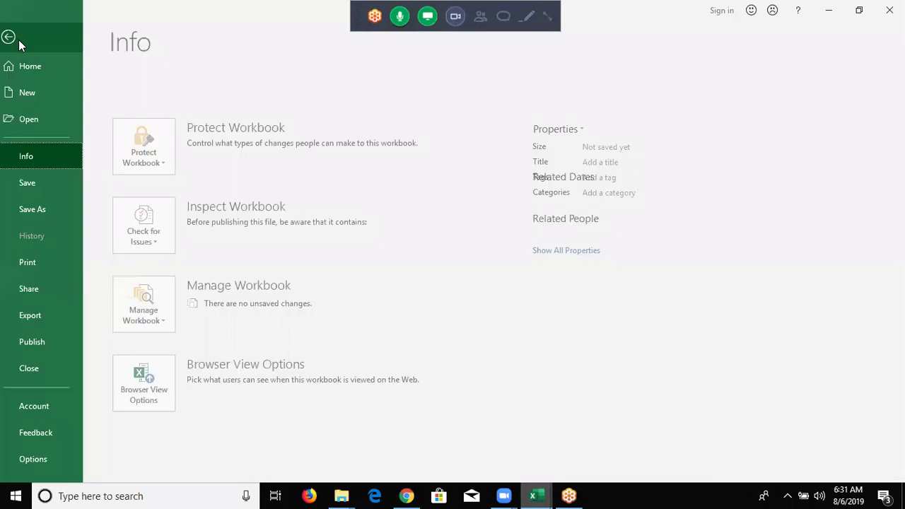
left_click(51, 129)
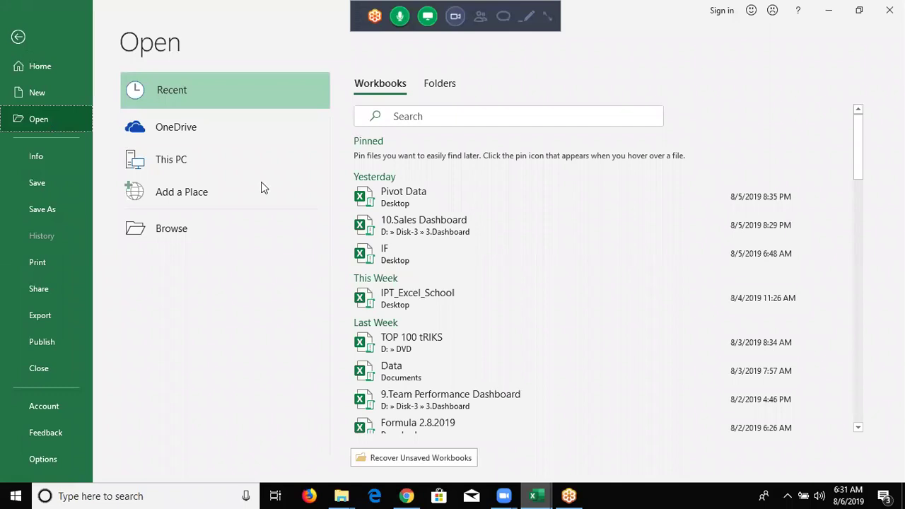
scroll(526, 334, "down", 3)
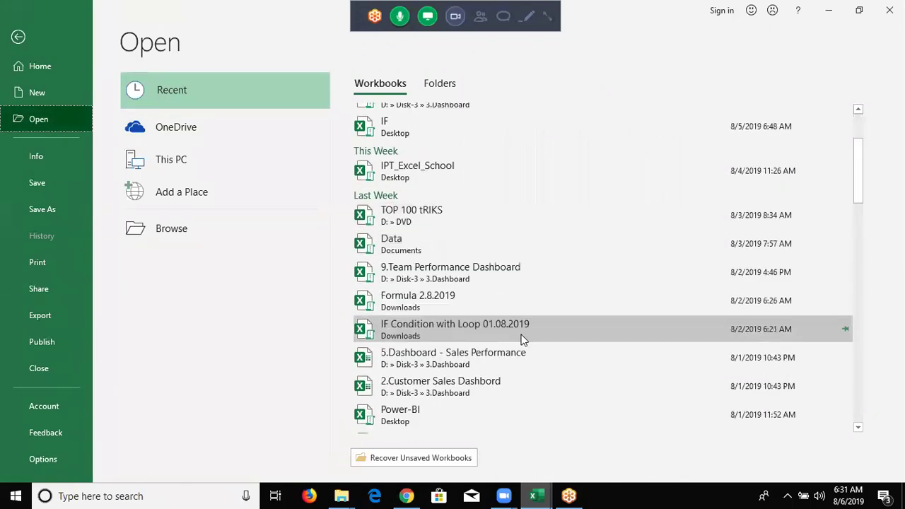
left_click(505, 328)
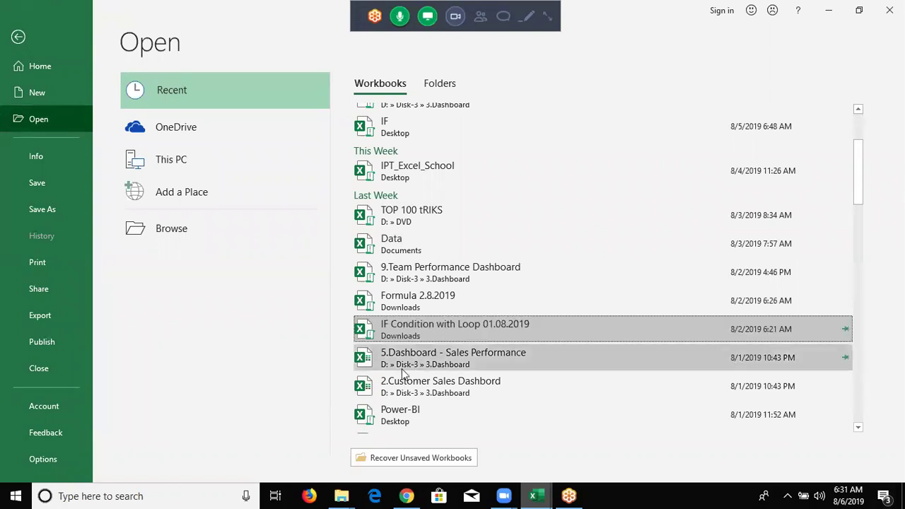
scroll(456, 373, "down", 3)
scroll(452, 373, "down", 5)
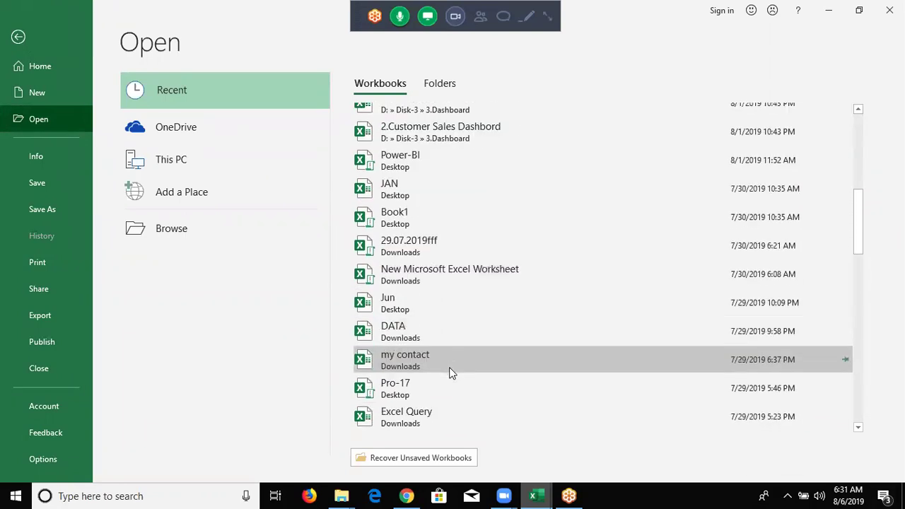
left_click(435, 355)
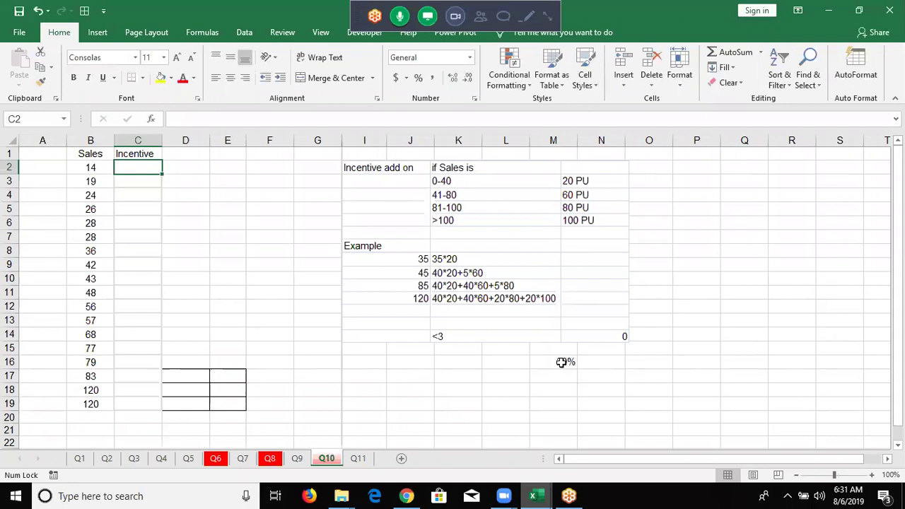
- Delete the 30% value from cell M16
left_click(561, 360)
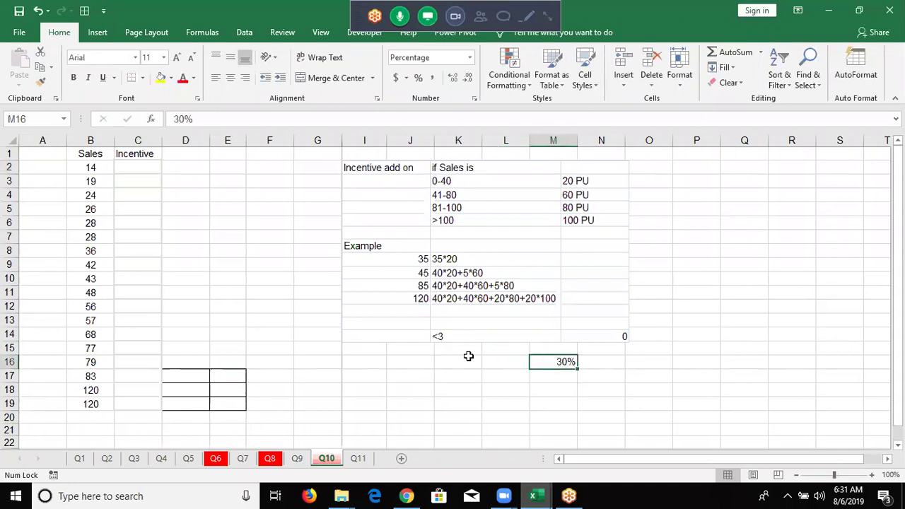
key("Delete")
left_click(335, 407)
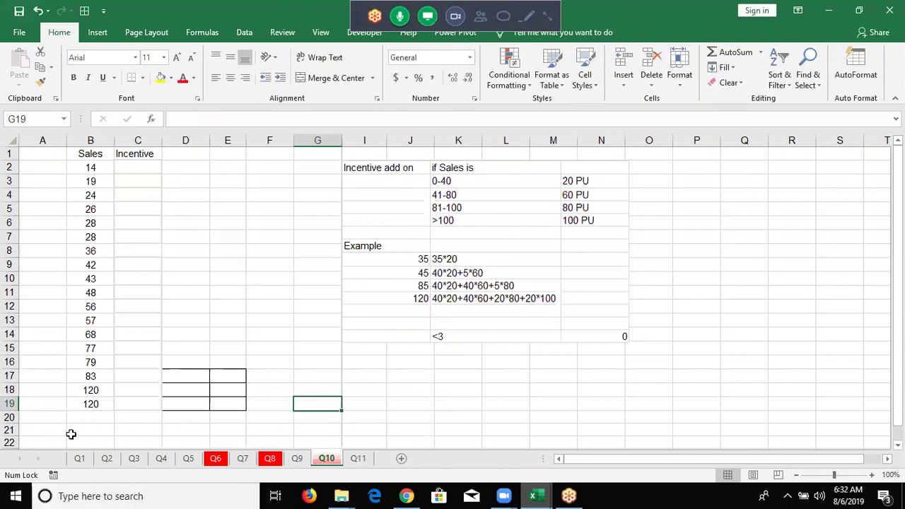
- On sheet Q1, review the Qty values in column B and the commission formulas in column C
left_click(80, 459)
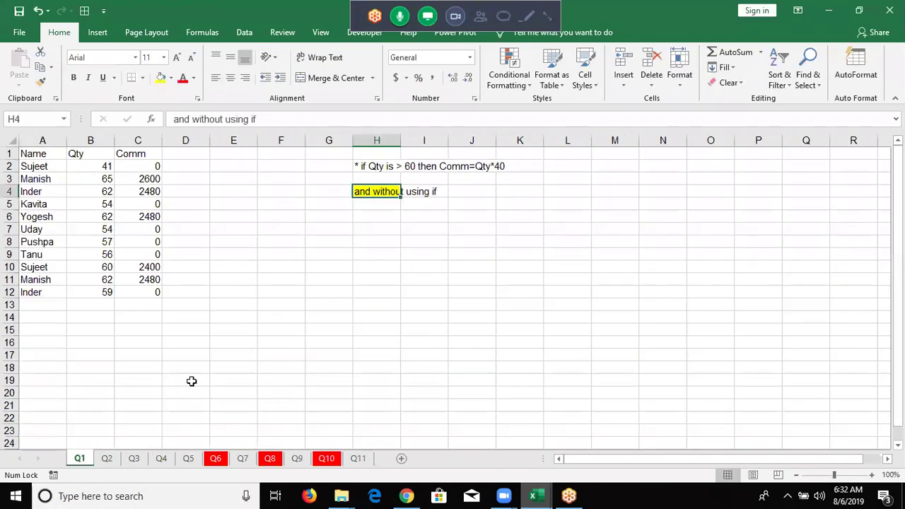
left_click_drag(140, 166, 146, 329)
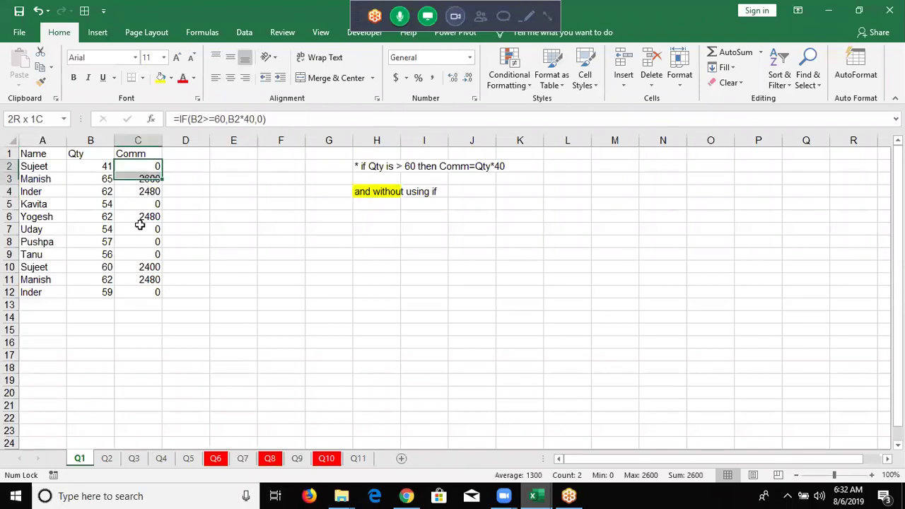
left_click(198, 344)
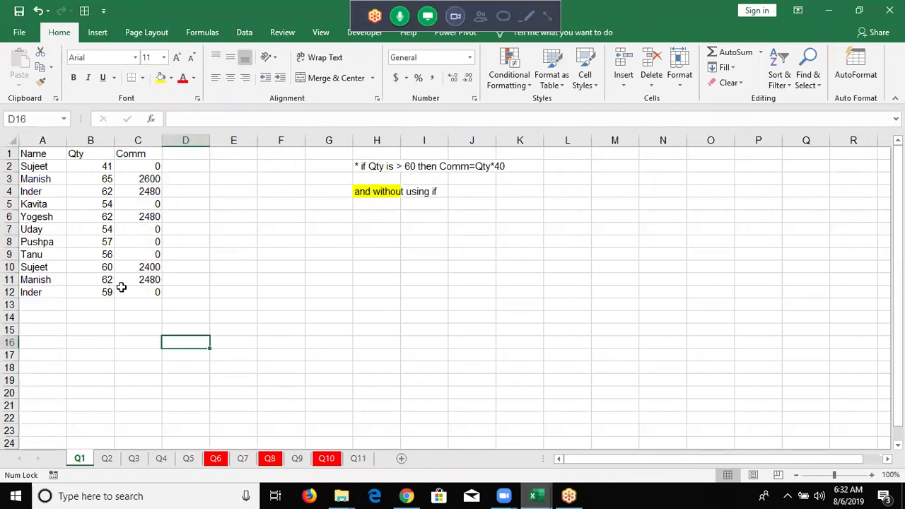
left_click_drag(91, 166, 100, 293)
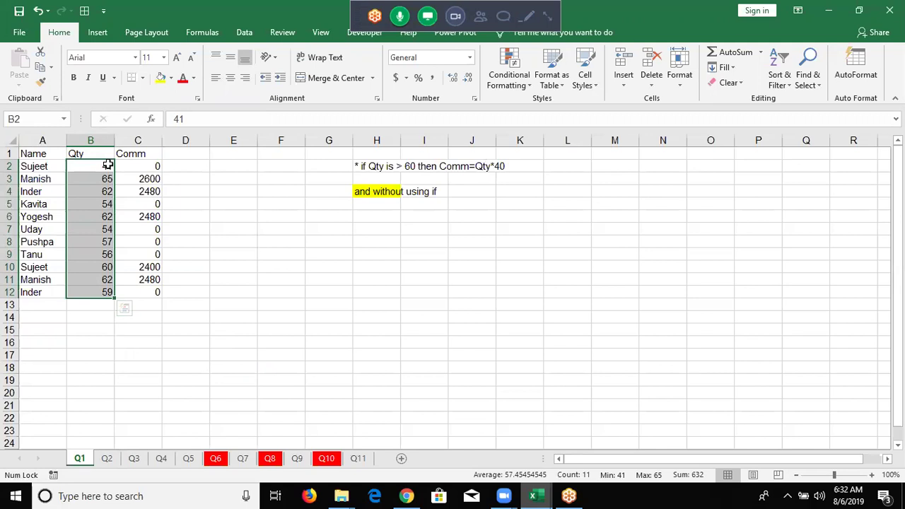
mouse_move(106, 178)
left_mouse_down()
mouse_move(108, 189)
mouse_move(107, 181)
left_mouse_up()
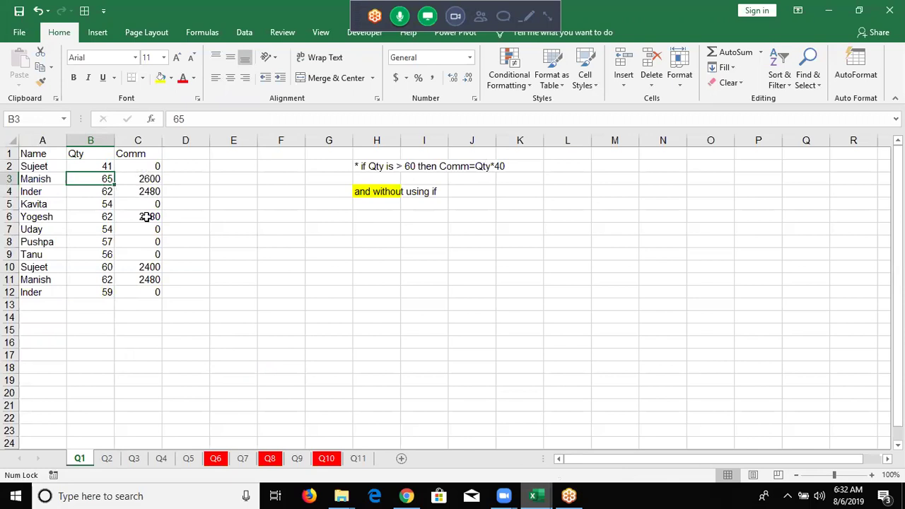
left_click(131, 179)
left_click(251, 229)
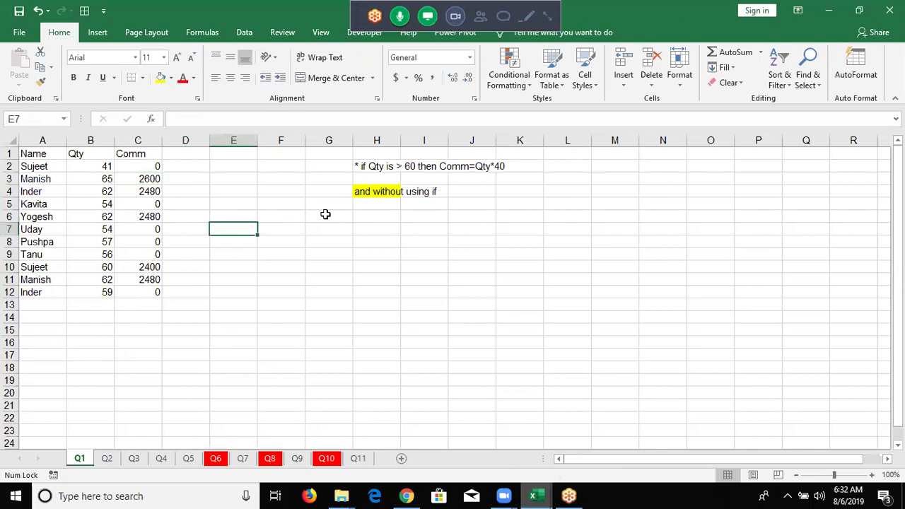
- Review the Marks column on Q2, then the Distance and empty Area columns on Q3
left_click(106, 459)
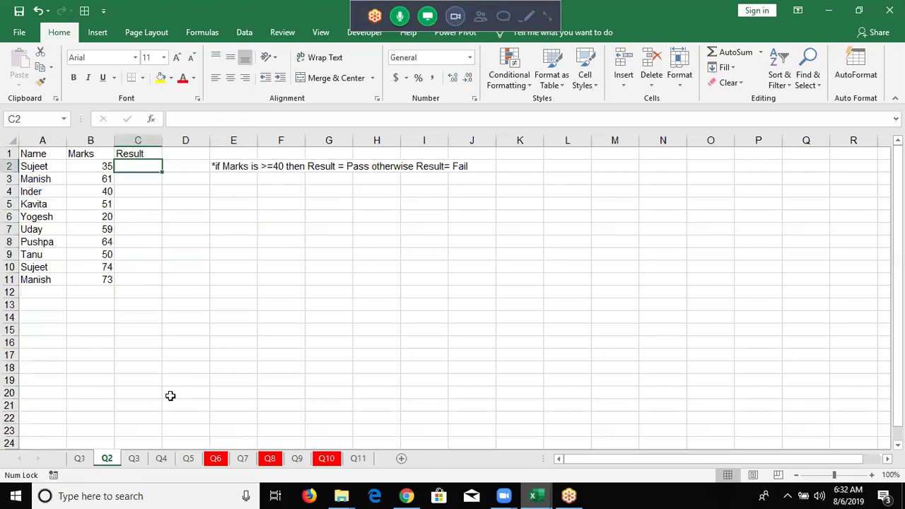
left_click(181, 384)
left_click_drag(92, 167, 92, 292)
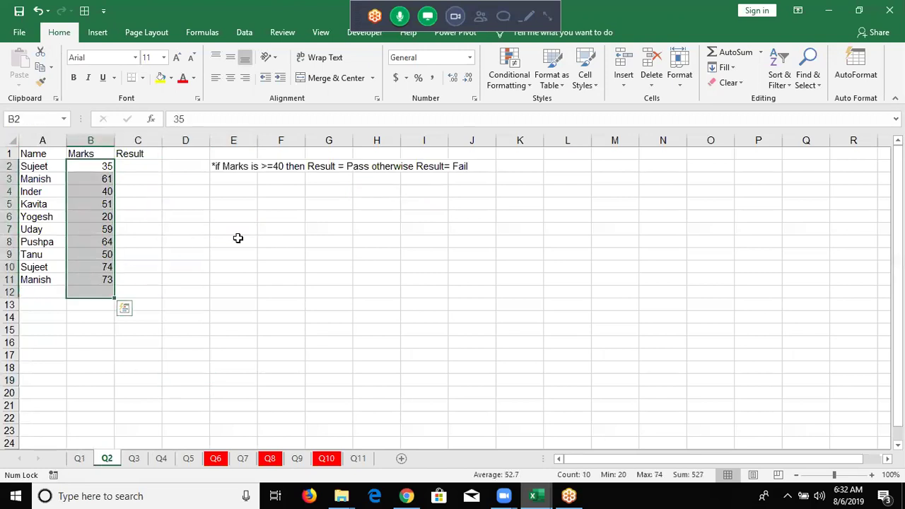
left_click(135, 460)
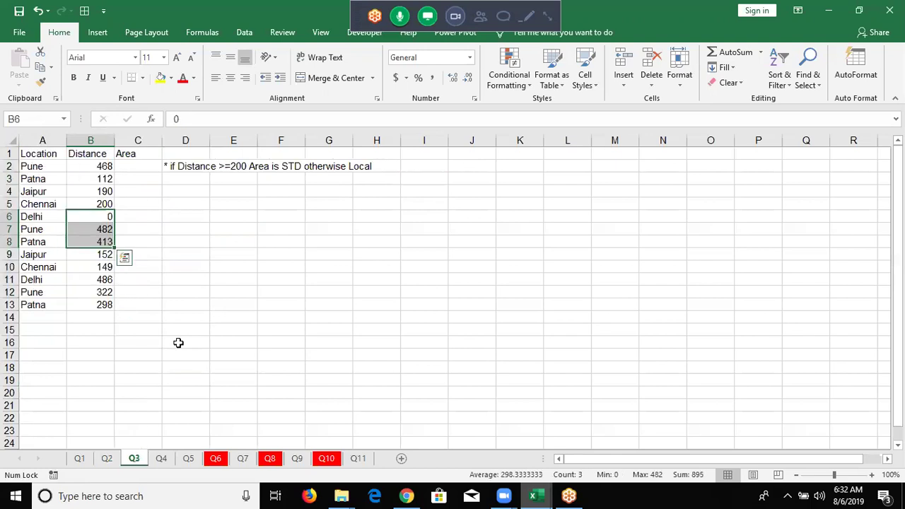
left_click(178, 343)
left_click_drag(95, 154, 92, 309)
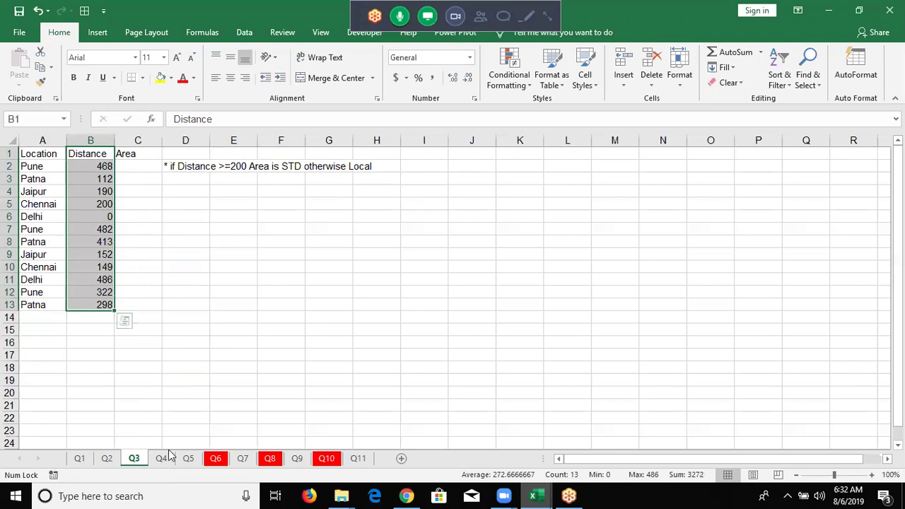
left_click_drag(139, 168, 139, 292)
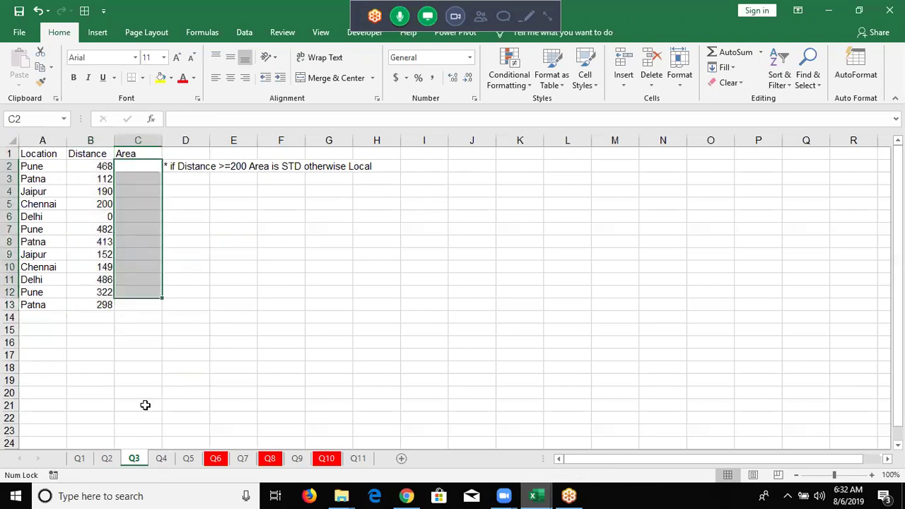
- Move through Q4 to Q5 and select its times in column A and Duty cell B2
left_click(162, 458)
left_click(201, 279)
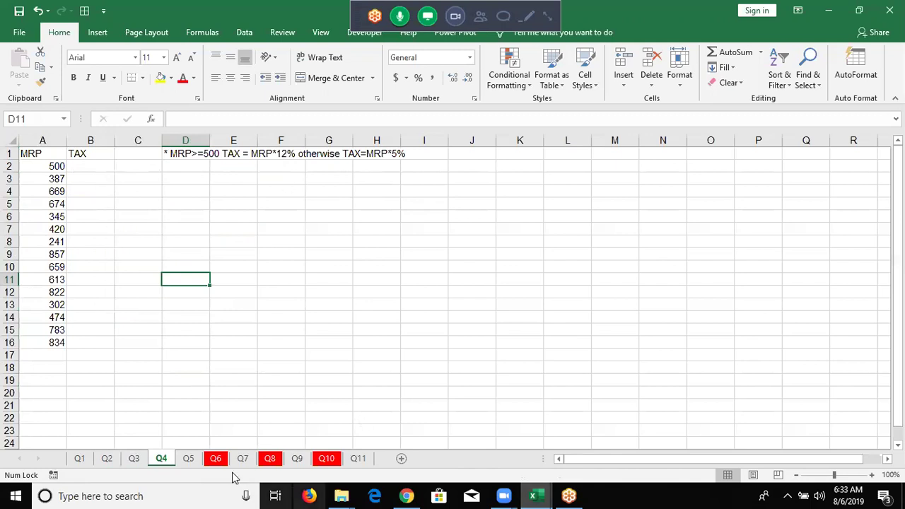
left_click(189, 464)
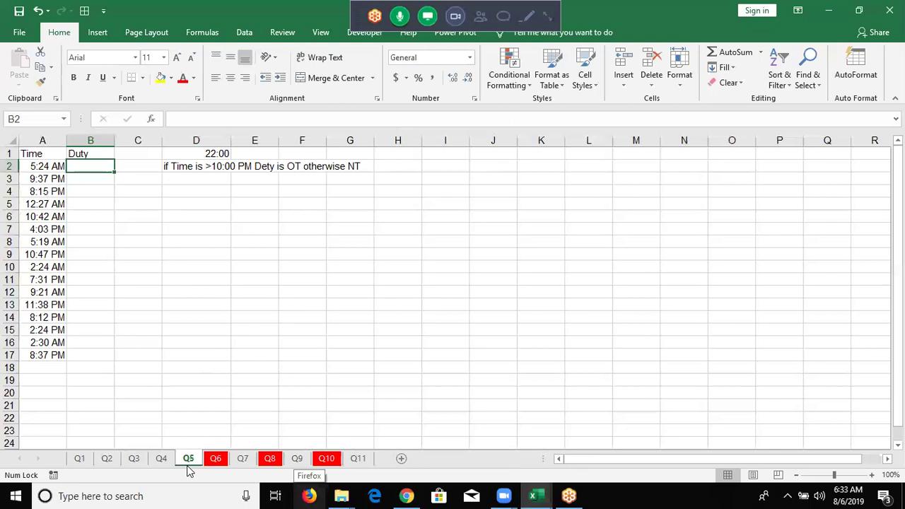
left_click(212, 356)
left_click(39, 164)
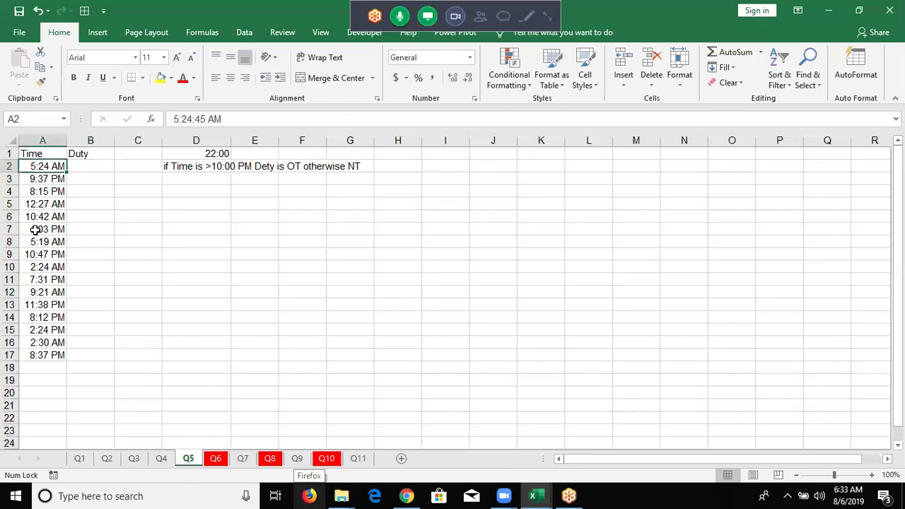
left_click_drag(35, 229, 39, 367)
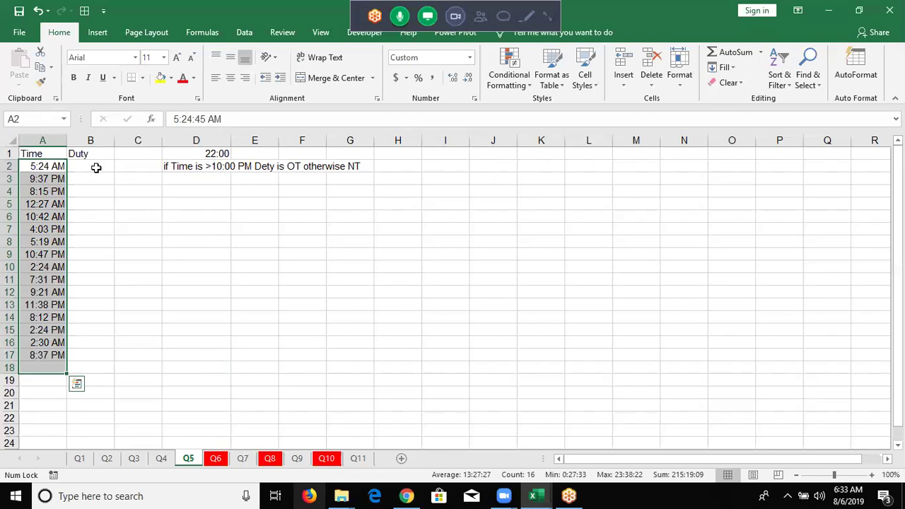
left_click(97, 167)
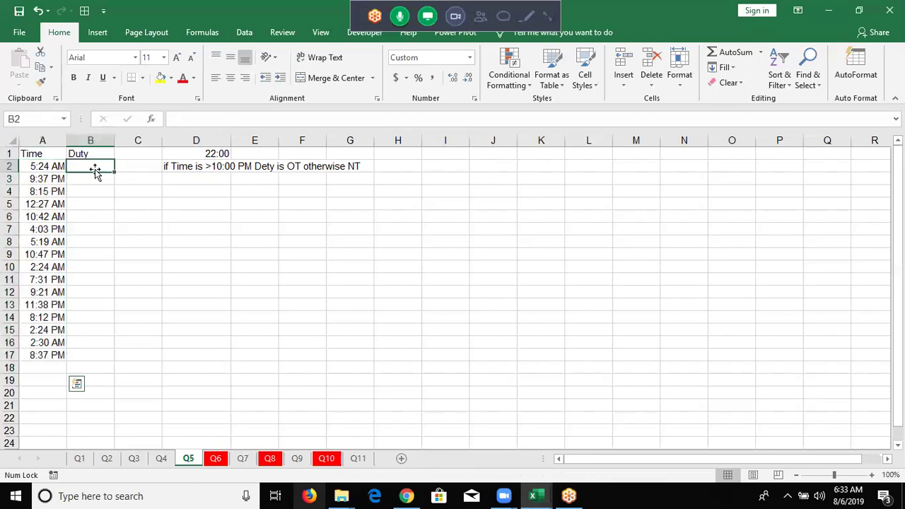
- On Q6, select the first student's five scores and inspect the Result formulas in H2 and I2
left_click(217, 458)
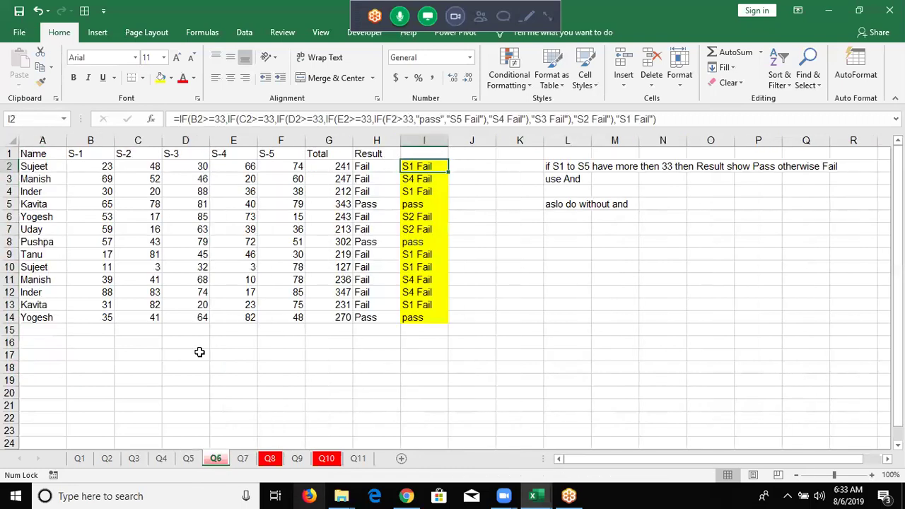
left_click(185, 354)
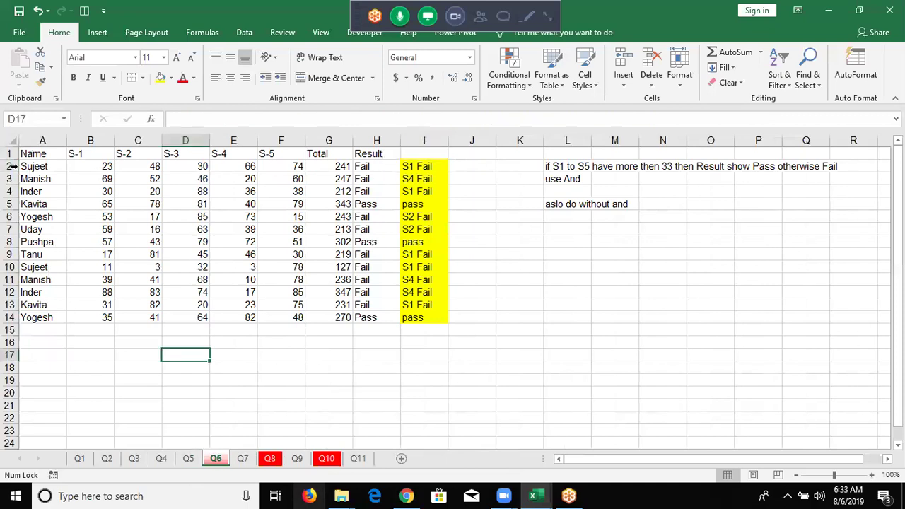
left_click_drag(70, 165, 288, 168)
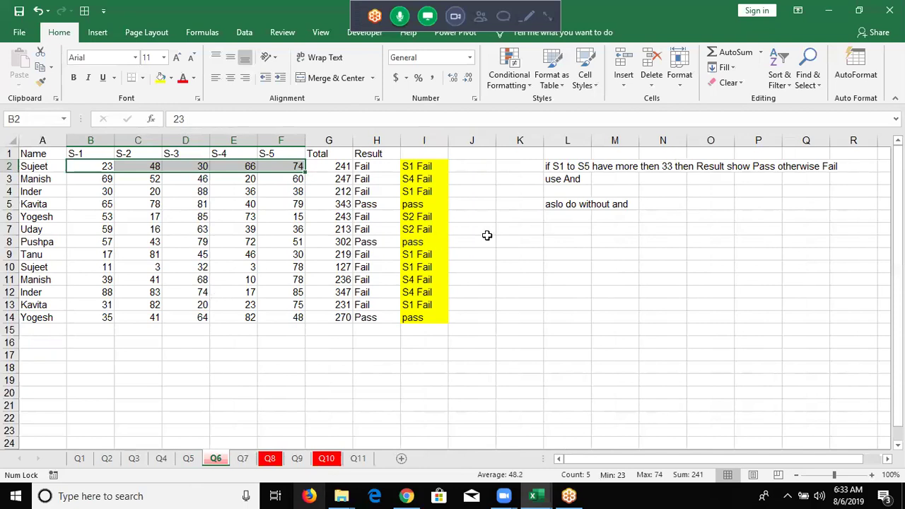
left_click(371, 167)
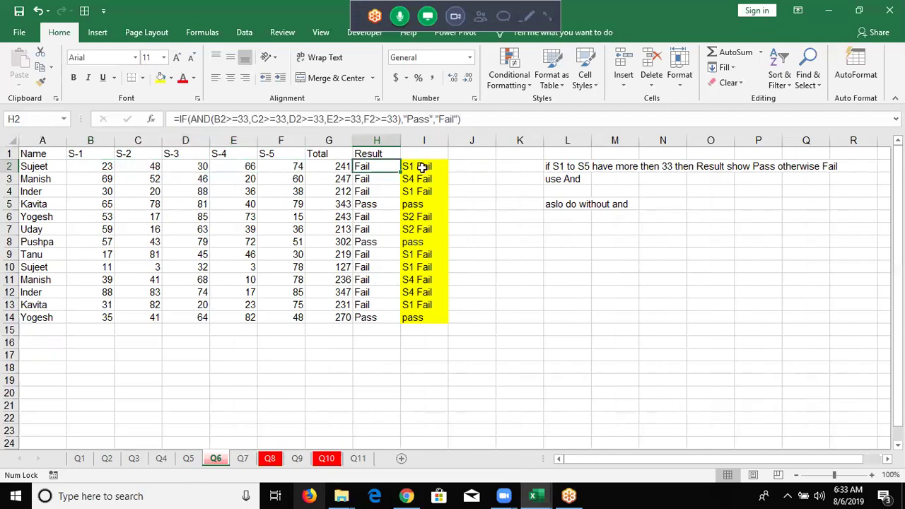
key("Right")
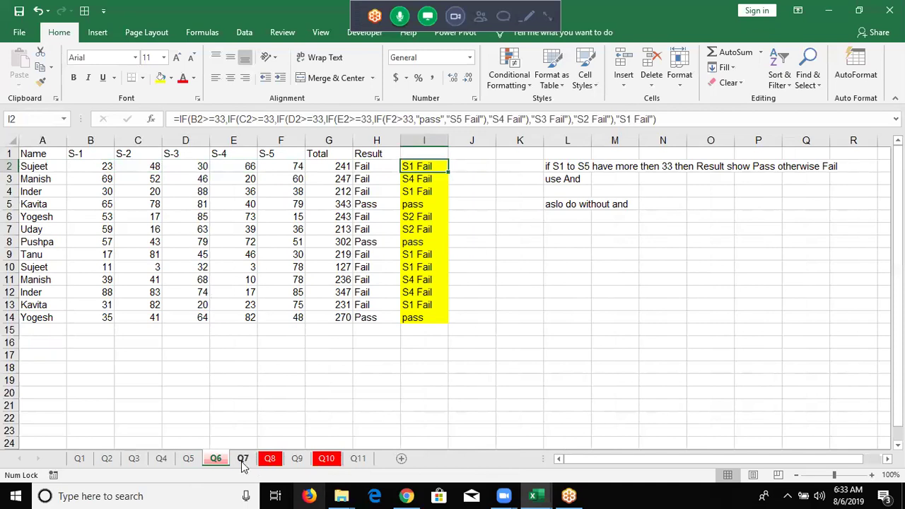
- Inspect the nested IF grade formula in C3 on Q7, then go to sheet Q8
left_click(243, 460)
left_click(285, 337)
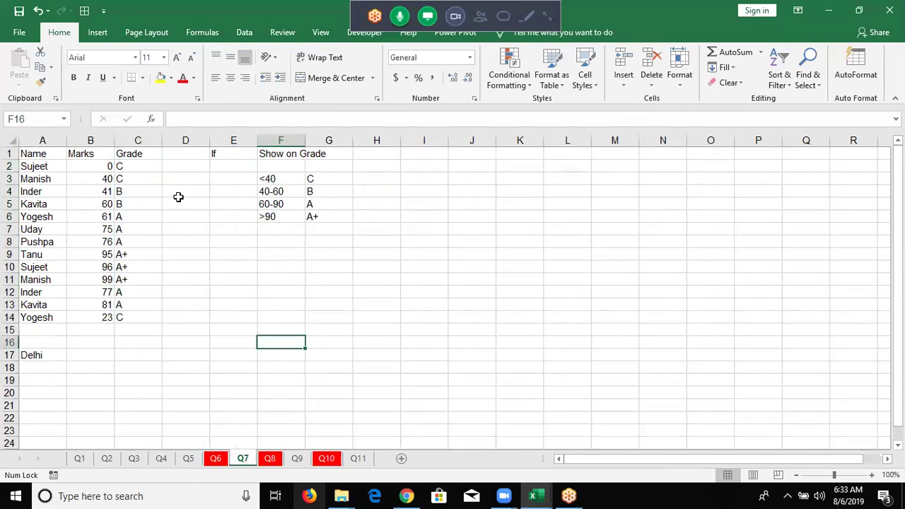
left_click(119, 177)
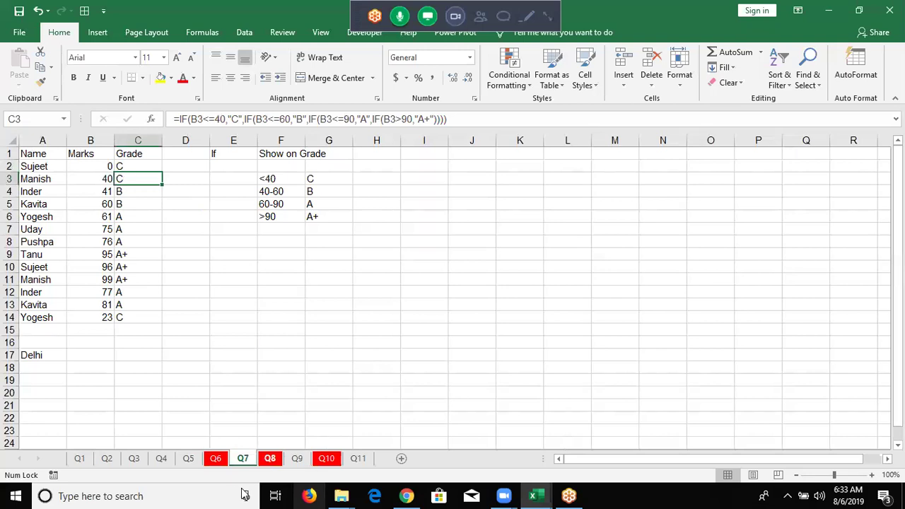
left_click(270, 460)
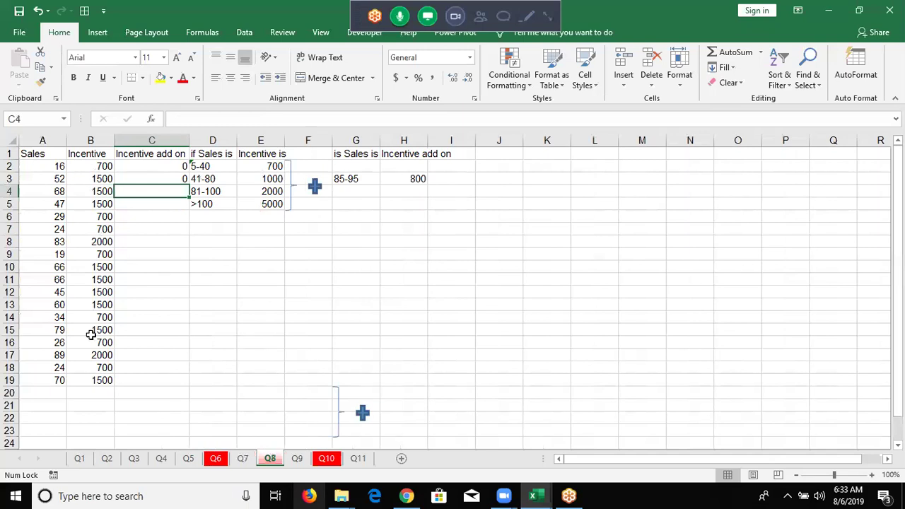
- Review Q8's Incentive values, the C2 add-on formula and the 800 add-on in H3, then open Q9
left_click_drag(93, 169, 92, 267)
left_click_drag(139, 430, 121, 420)
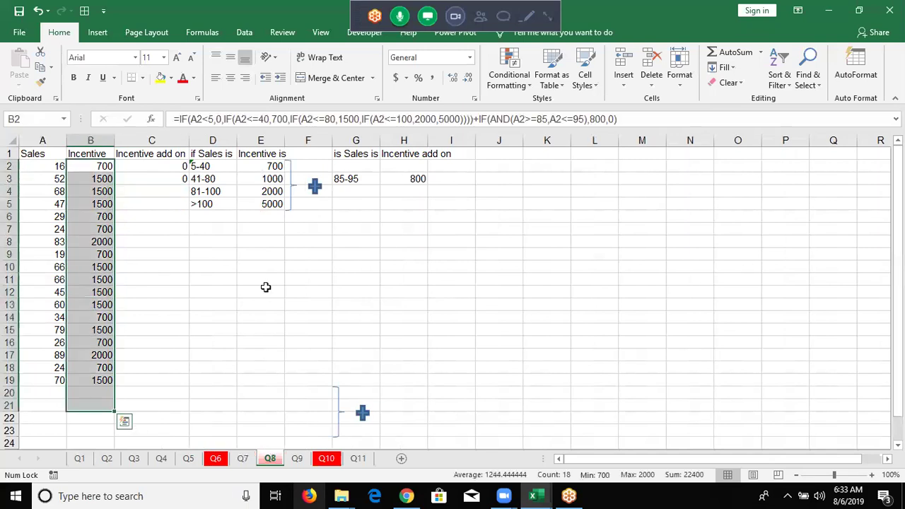
left_click(264, 283)
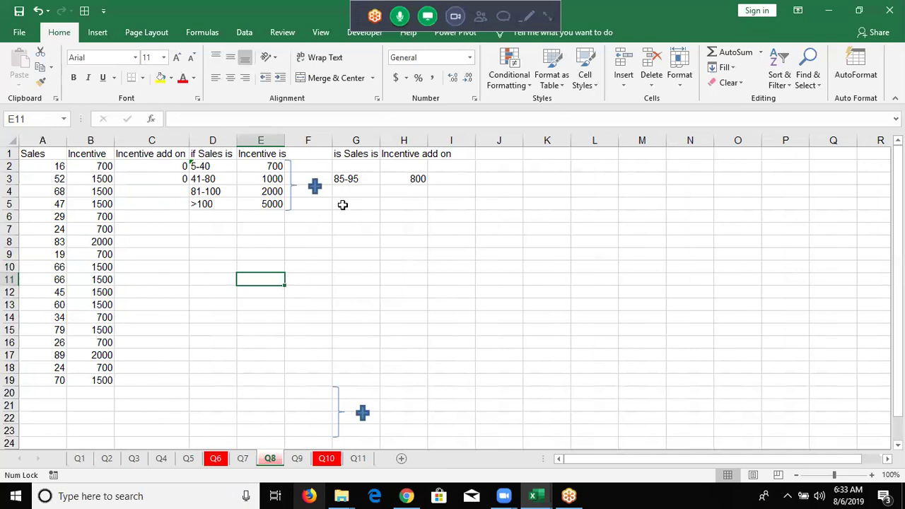
left_click(171, 166)
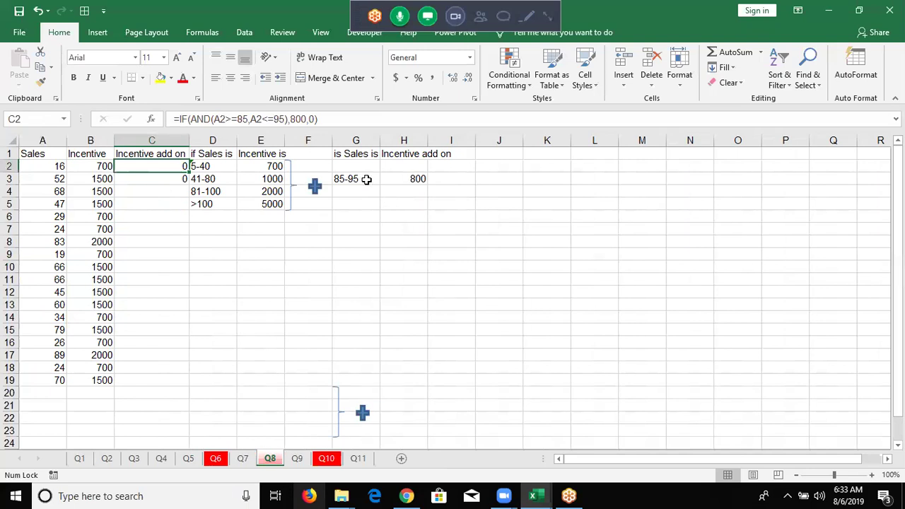
left_click(404, 179)
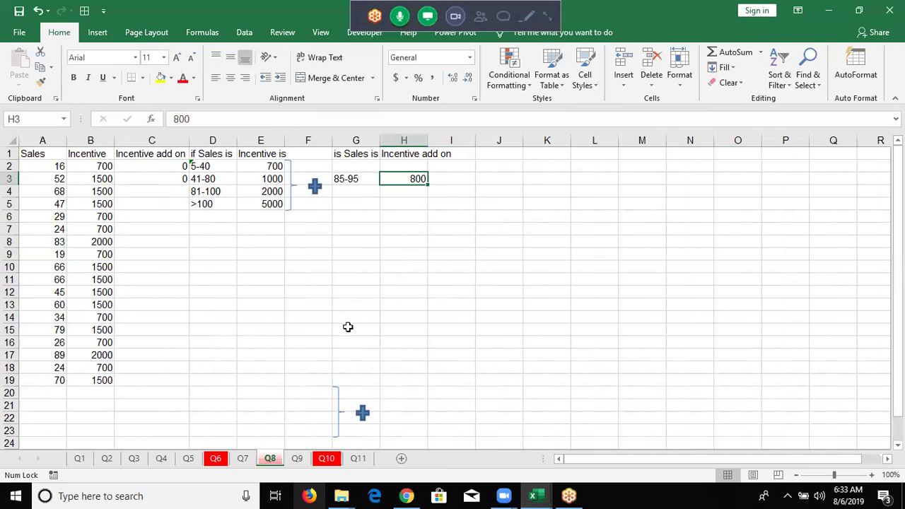
left_click(157, 154)
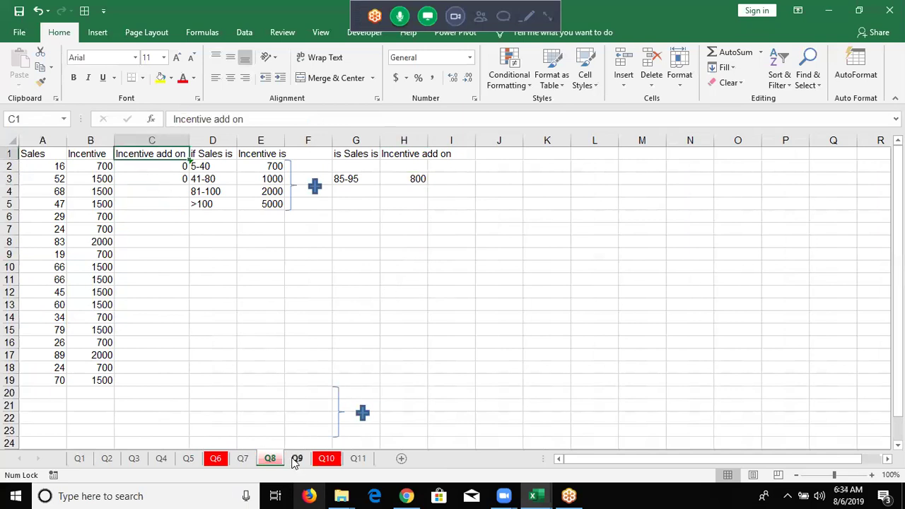
left_click(297, 458)
left_click(167, 365)
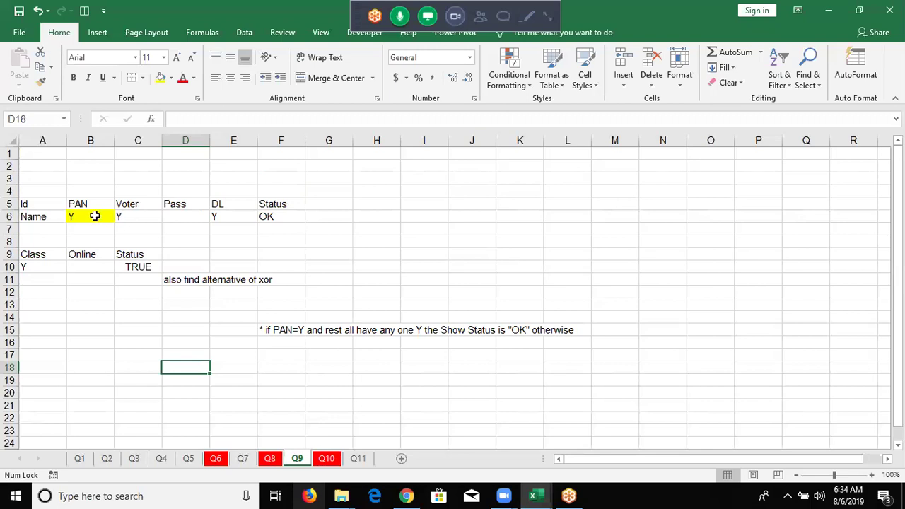
- Review Q9 row 6's PAN, Voter, Pass and DL entries and the F6 Status formula, then open Q10
left_click(121, 216)
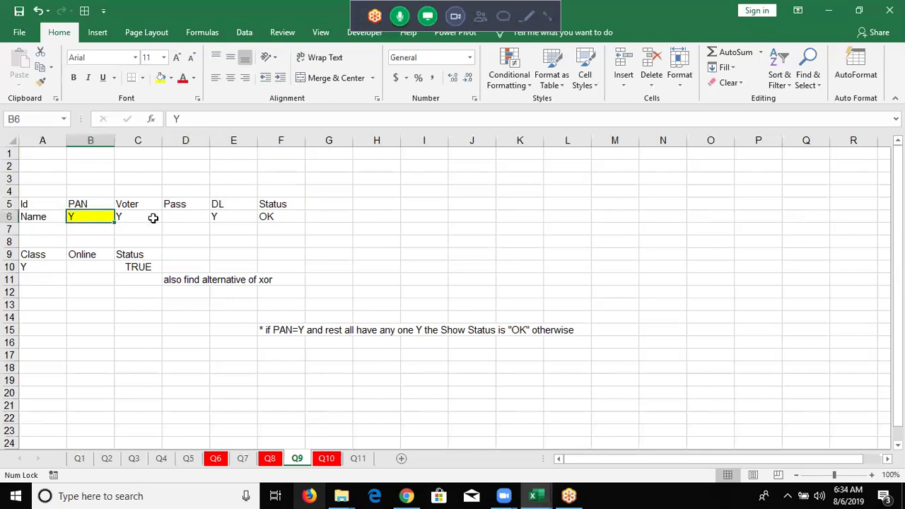
left_click(218, 216, "shift")
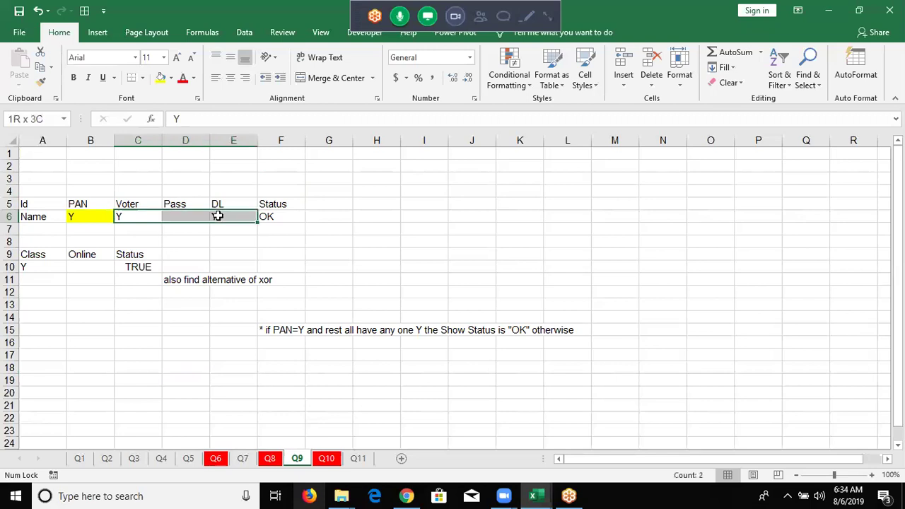
left_click(276, 217)
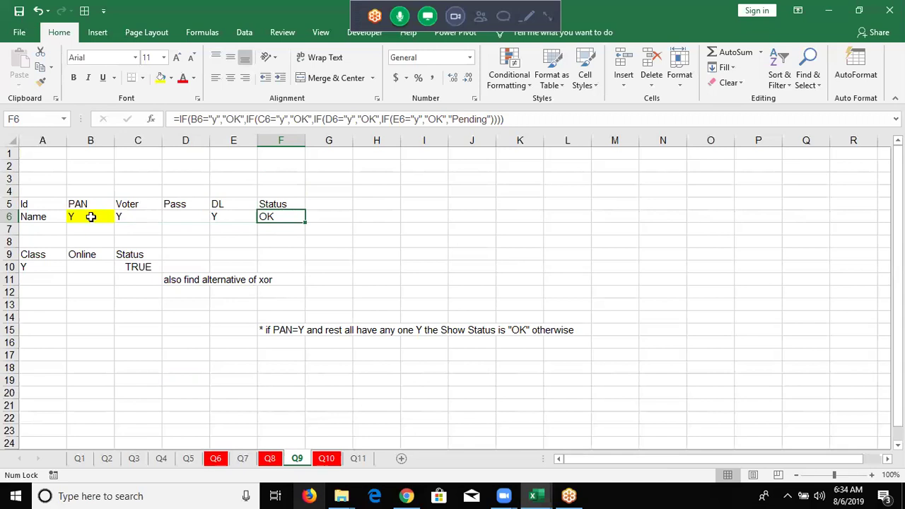
left_click_drag(228, 217, 185, 216)
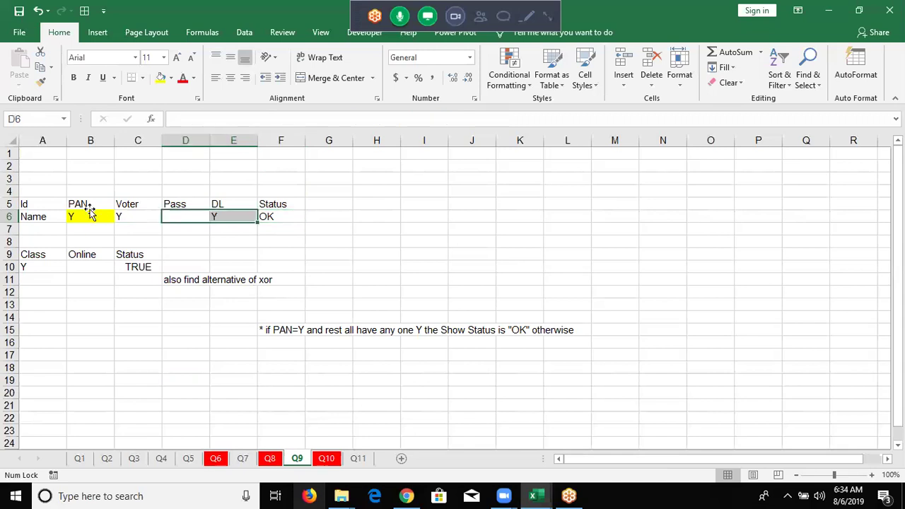
left_click(90, 212)
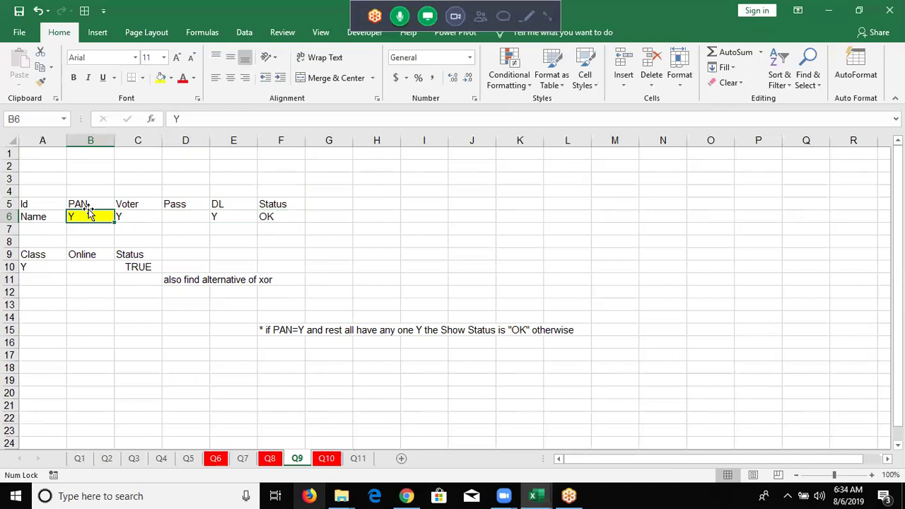
left_click_drag(125, 215, 229, 225)
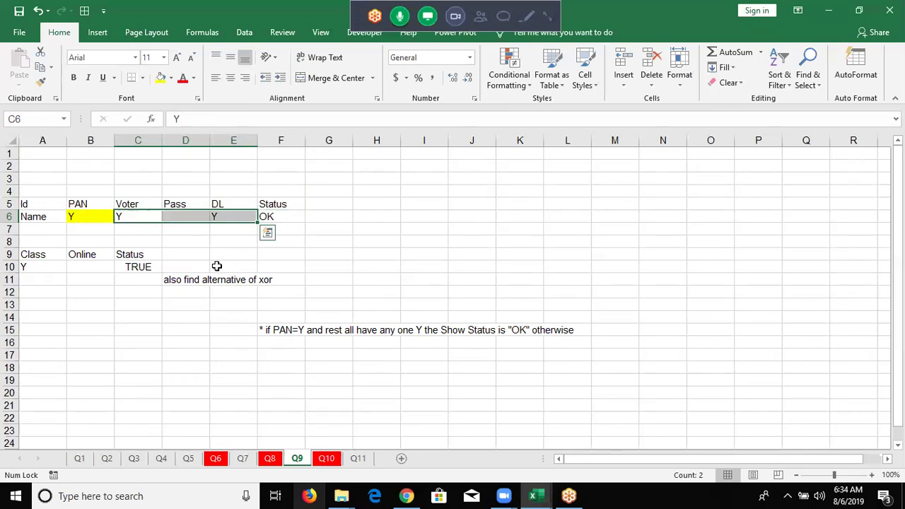
left_click(325, 459)
left_click(348, 399)
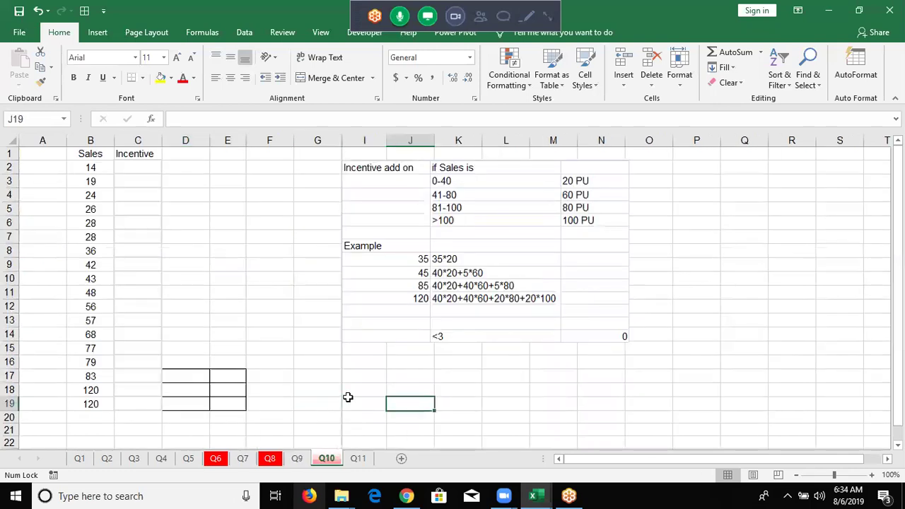
- Step back through sheets Q6, Q7 and Q8 for another look
left_click(160, 181)
left_click(215, 459)
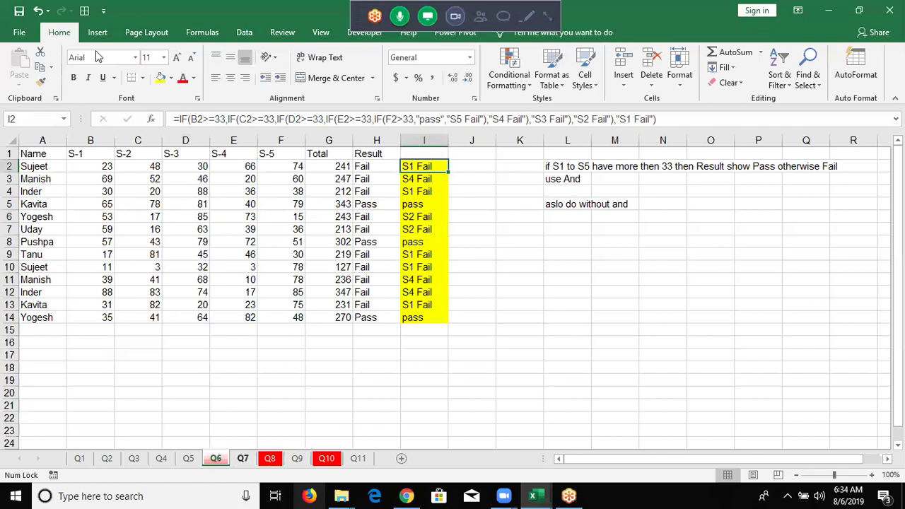
key("ctrl+Page_Down")
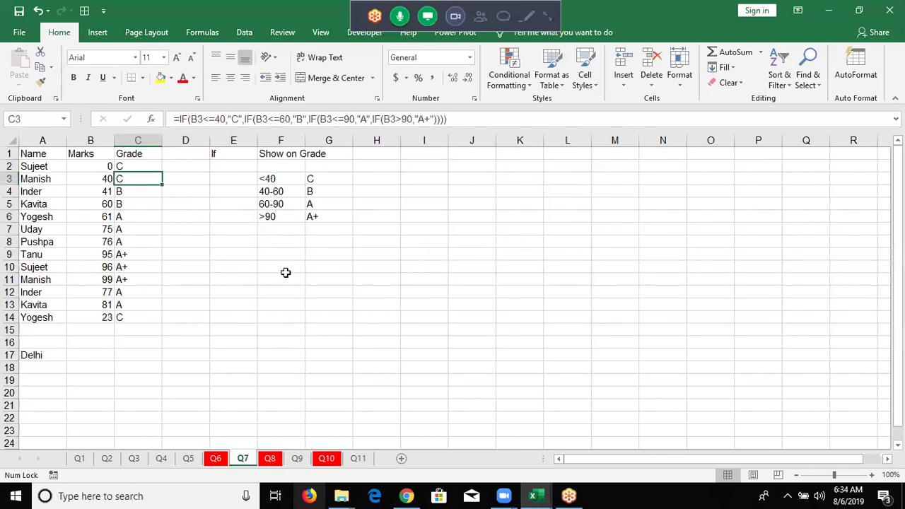
left_click(276, 279)
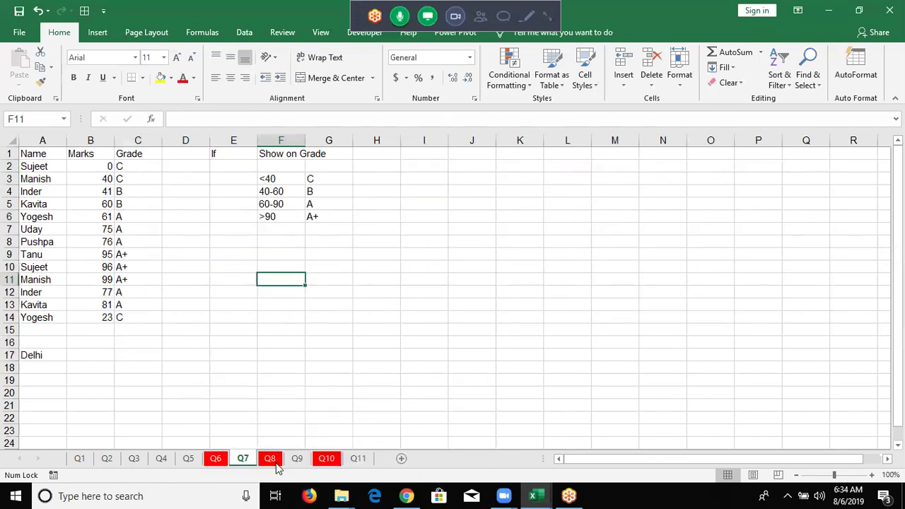
key("ctrl+Page_Down")
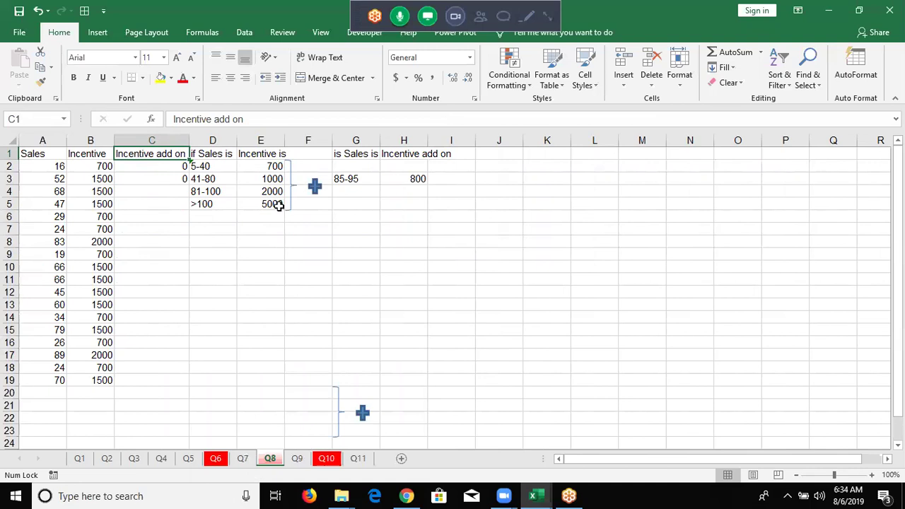
- Select the Incentive cells C2:C19 on Q10, then move on to sheet Q11
left_click(331, 463)
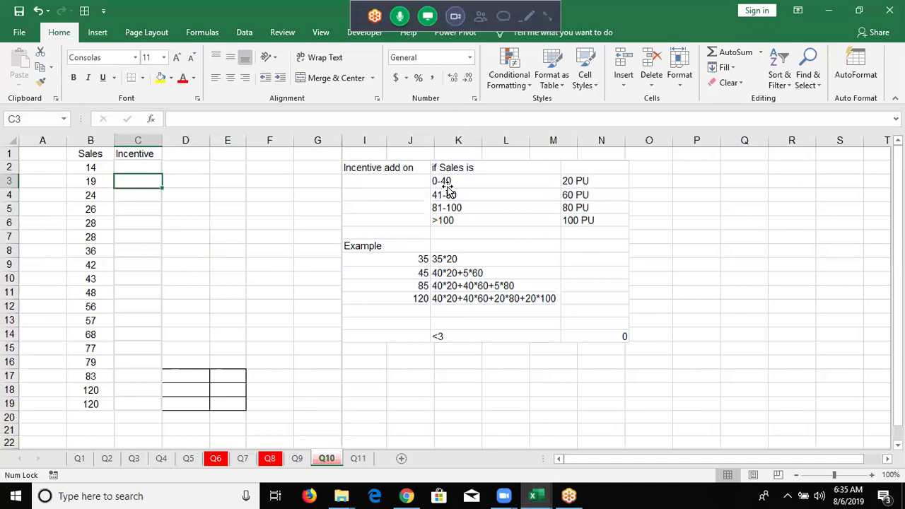
mouse_move(130, 167)
left_mouse_down()
mouse_move(122, 224)
mouse_move(136, 401)
left_mouse_up()
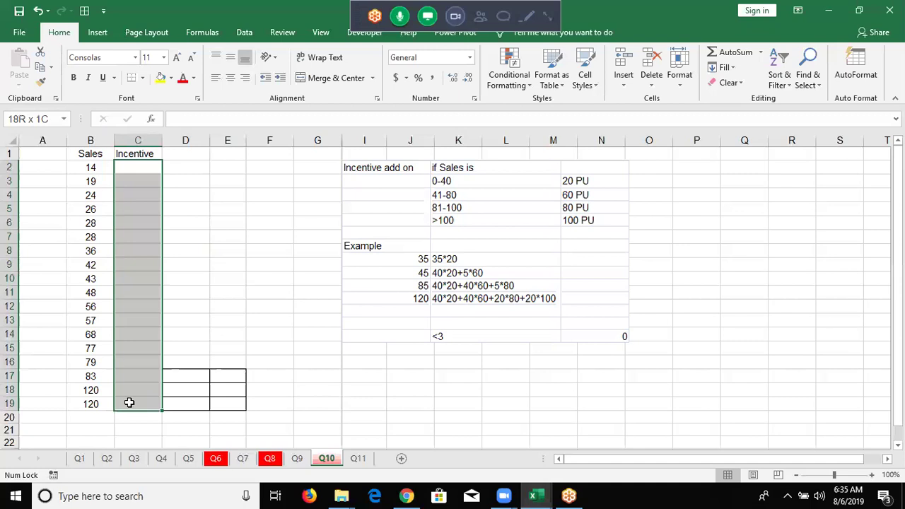
left_click_drag(186, 422, 186, 423)
key("ctrl+Page_Down")
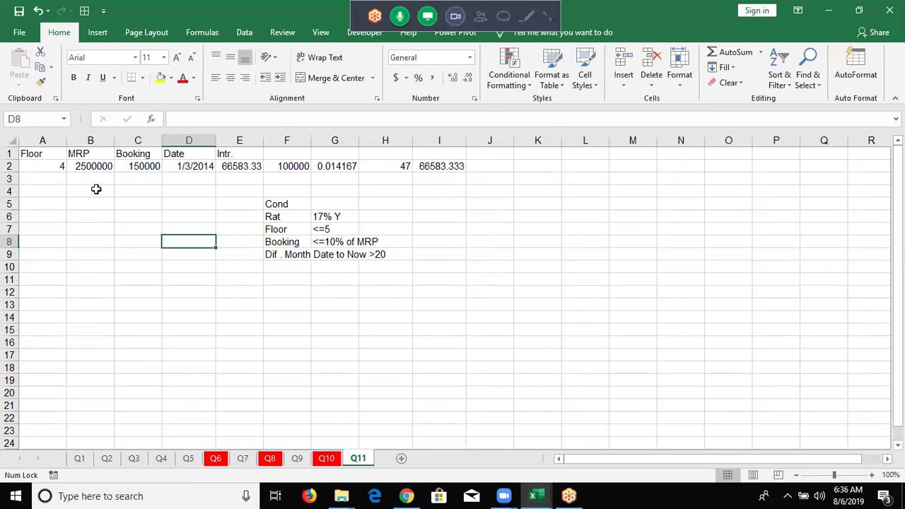
left_click(86, 168)
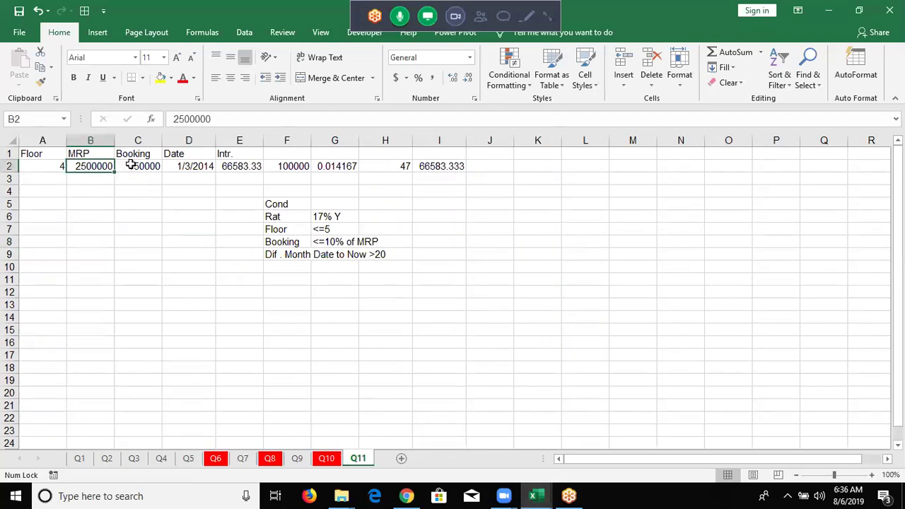
left_click(126, 166)
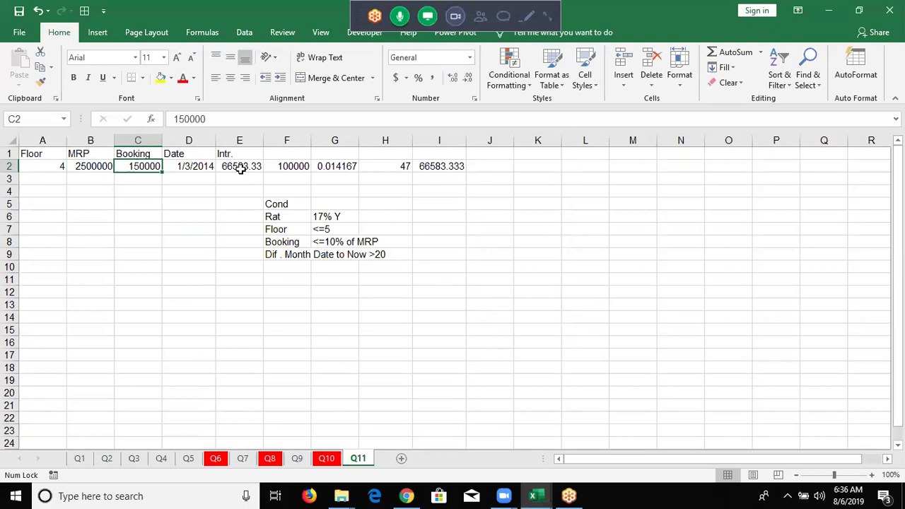
left_click(239, 167)
left_click(218, 230)
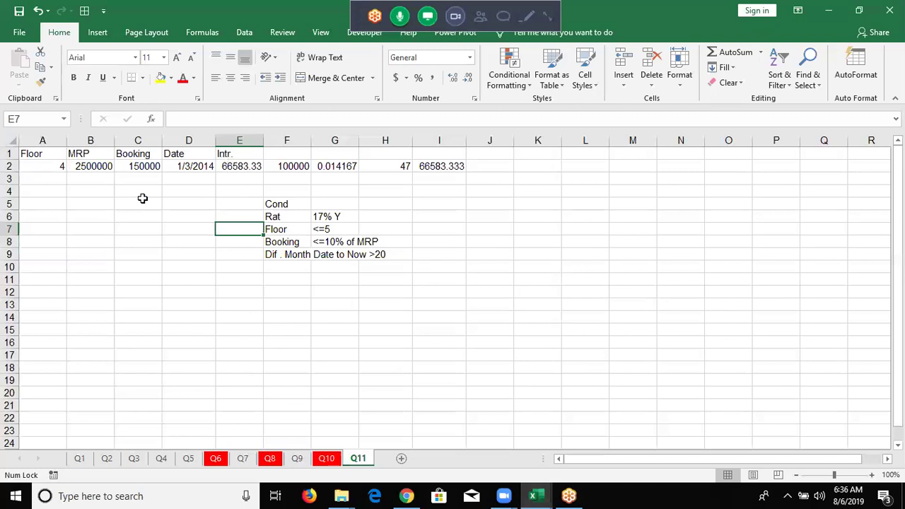
left_click(38, 166)
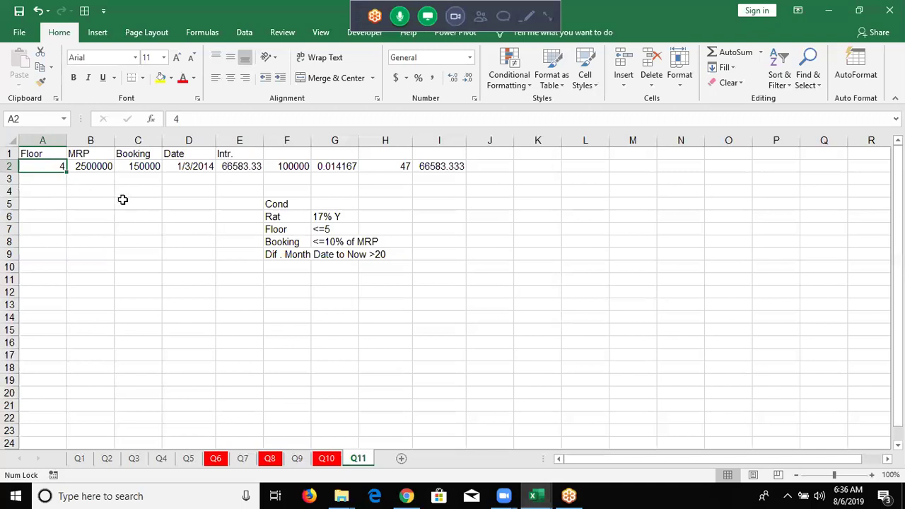
left_click(134, 168)
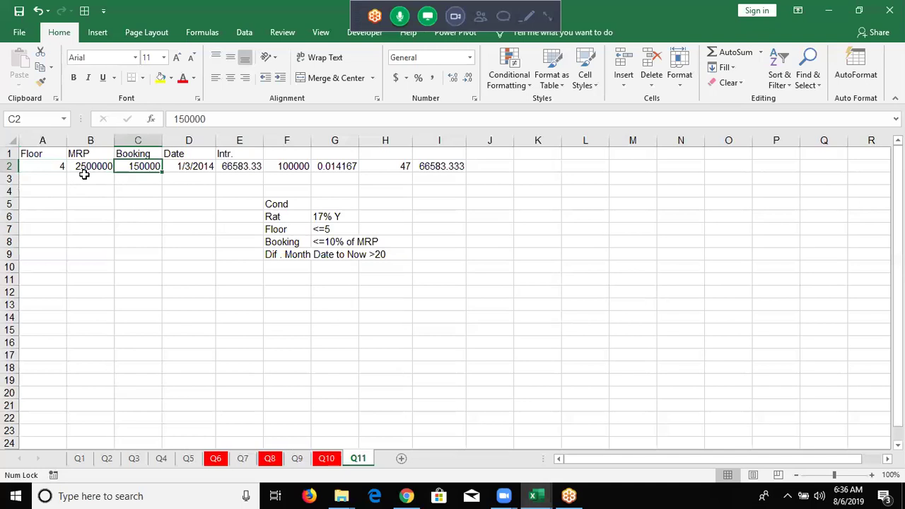
left_click(186, 170)
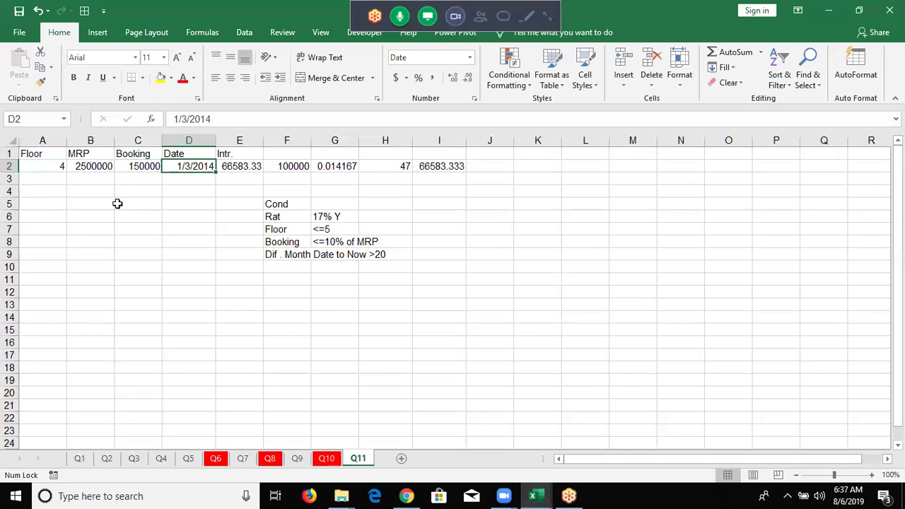
left_click(117, 203)
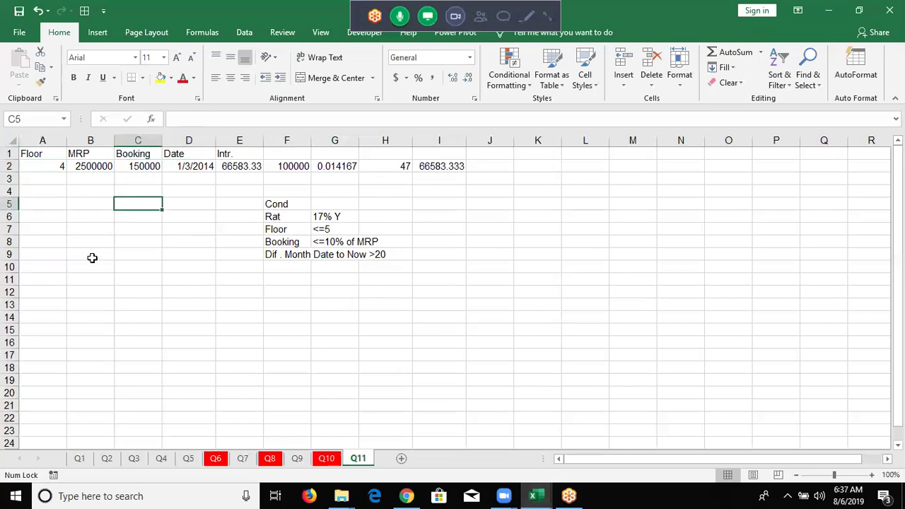
- Enter 100000 in C5 and 35 in C6, and make D6 =C6-20 to get 15
type("100000")
key("Return")
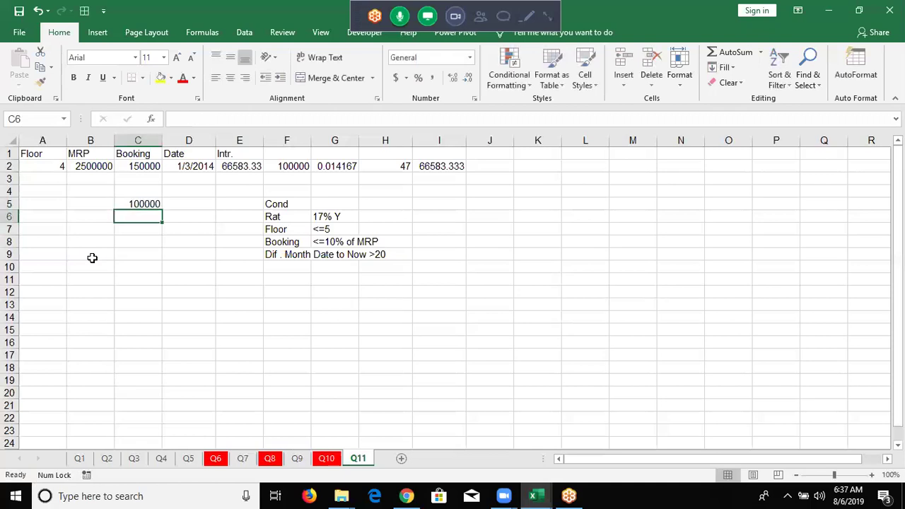
type("35")
key("ctrl+Return")
key("Right")
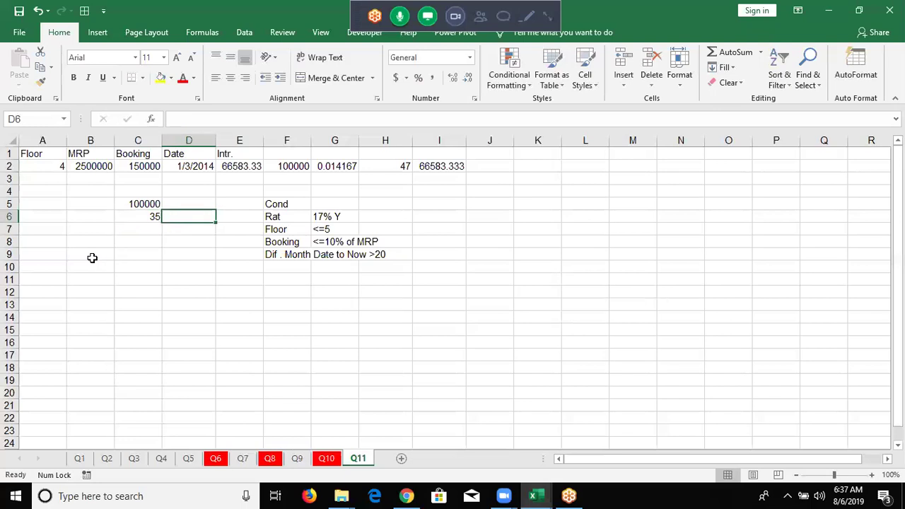
type("=")
key("Left")
type("-20")
key("Return")
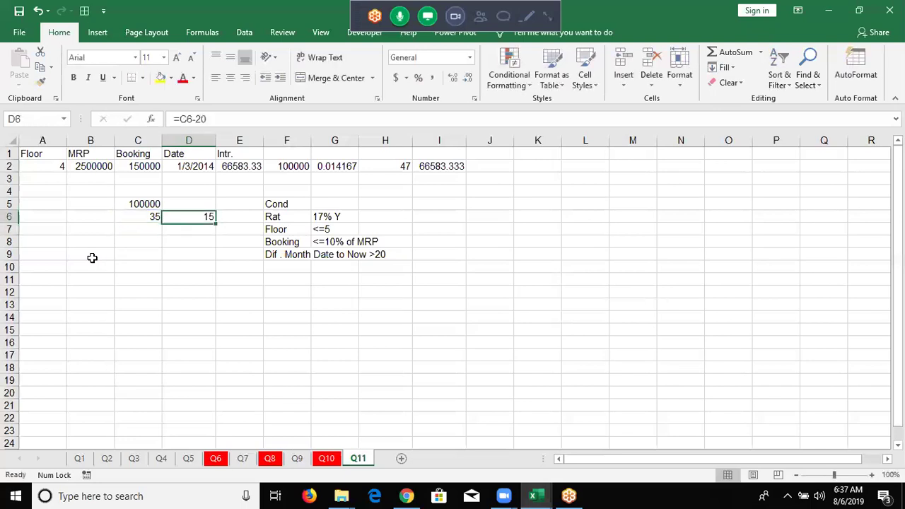
- Enter the interest formula =C5*15*(17%/12) in C7, giving 21250
key("Left")
type("=")
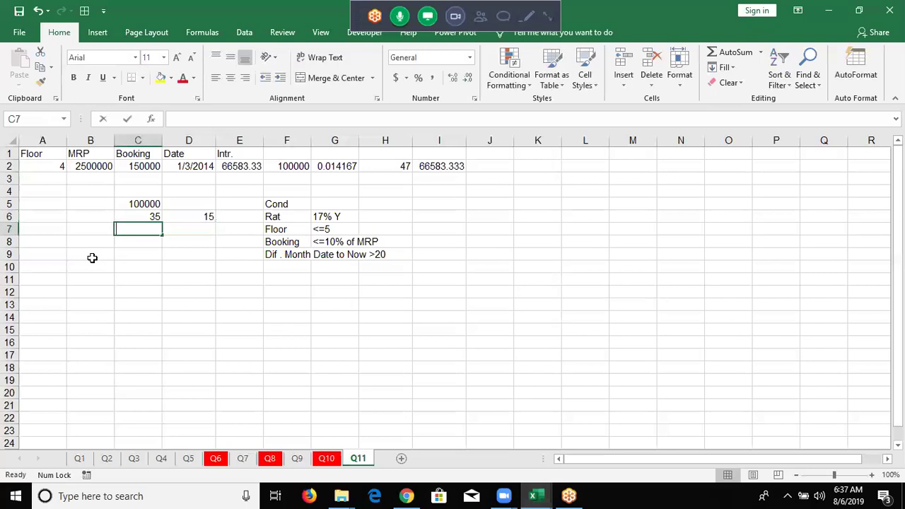
key("Up")
key("Up")
type("*15*(17%/12)")
key("Return")
key("Up")
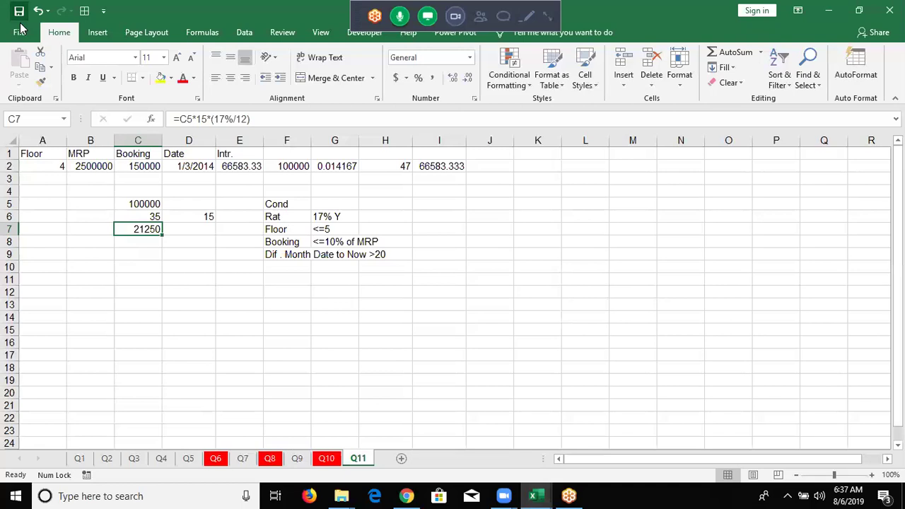
- In Gmail, compose a new message and add a contact found by partial name search as recipient
key("alt+Tab")
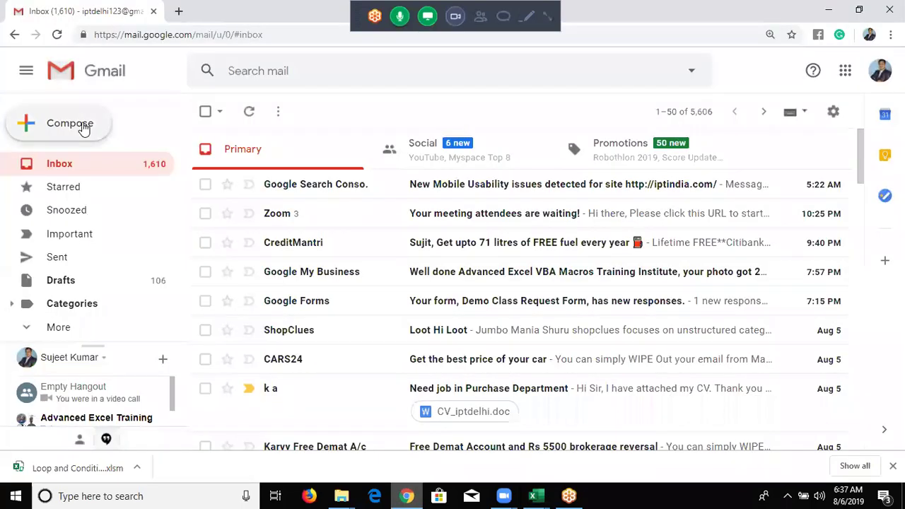
left_click(84, 129)
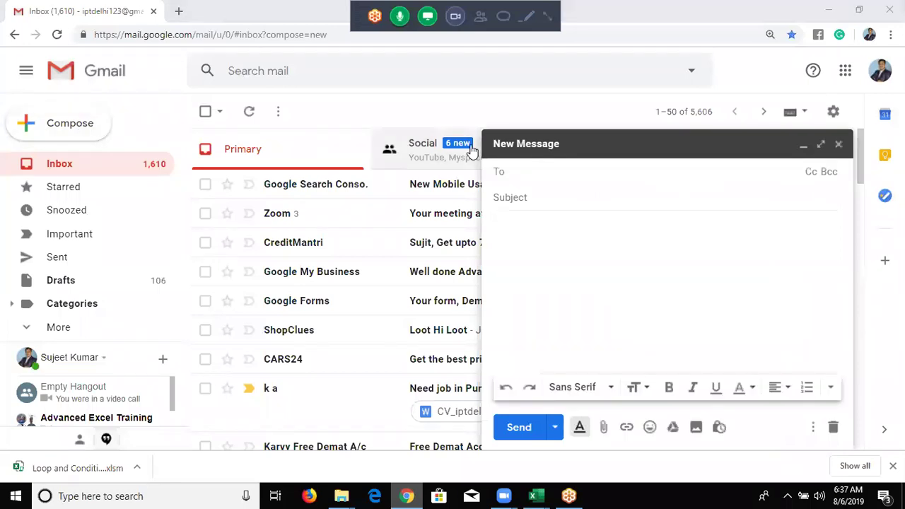
left_click(605, 172)
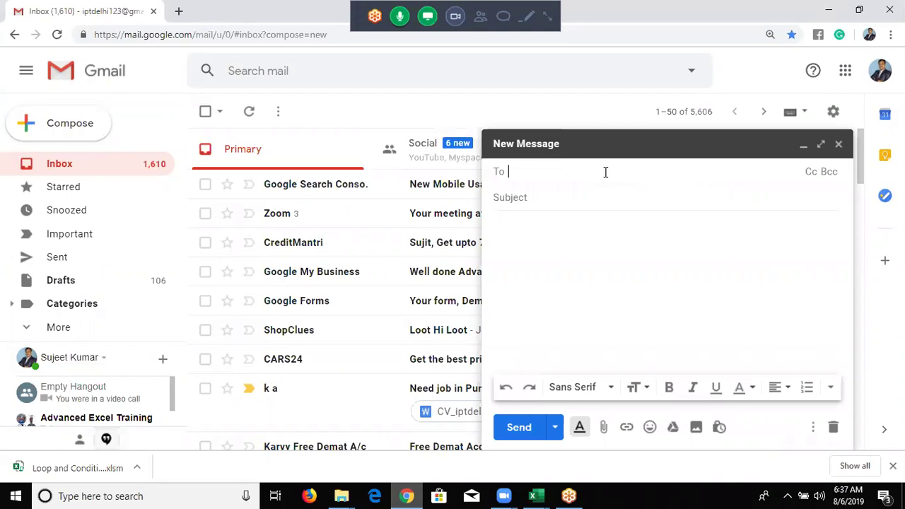
type("teji")
key("BackSpace")
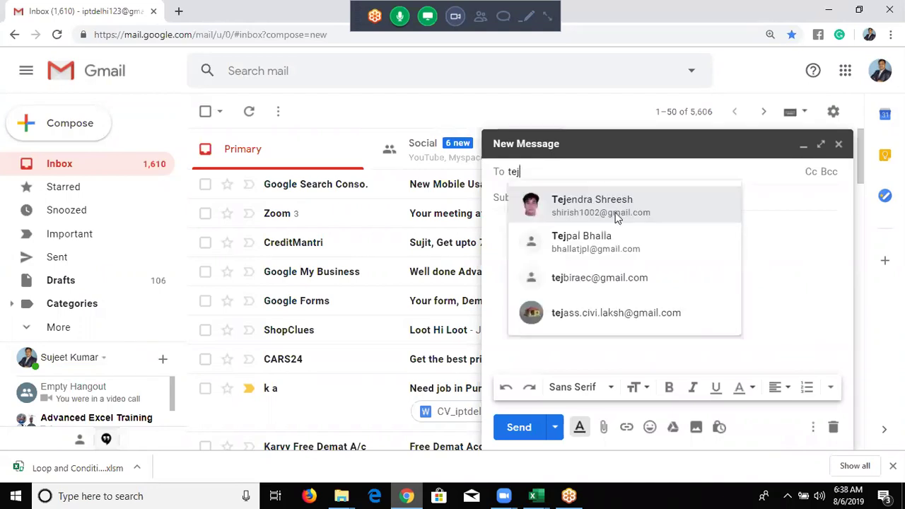
left_click(617, 217)
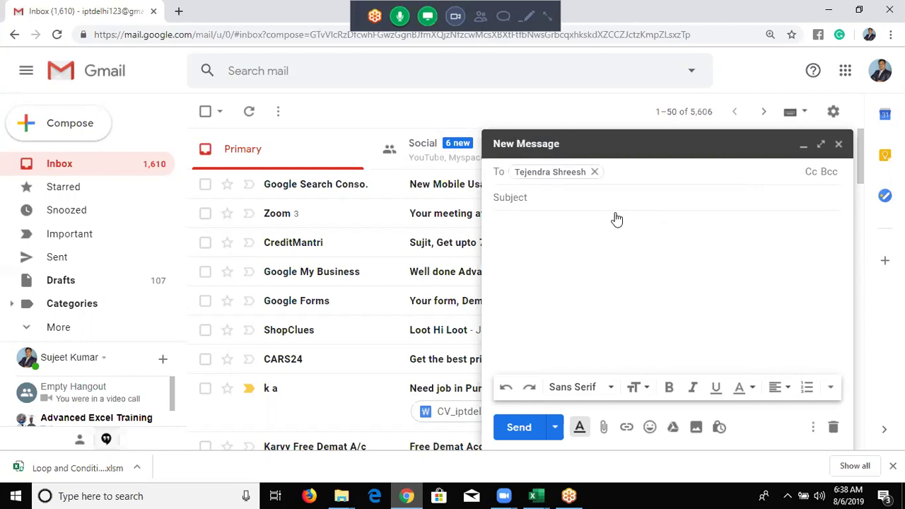
- Add two suggested contacts from the autocomplete list as the second and third recipients
type("rame")
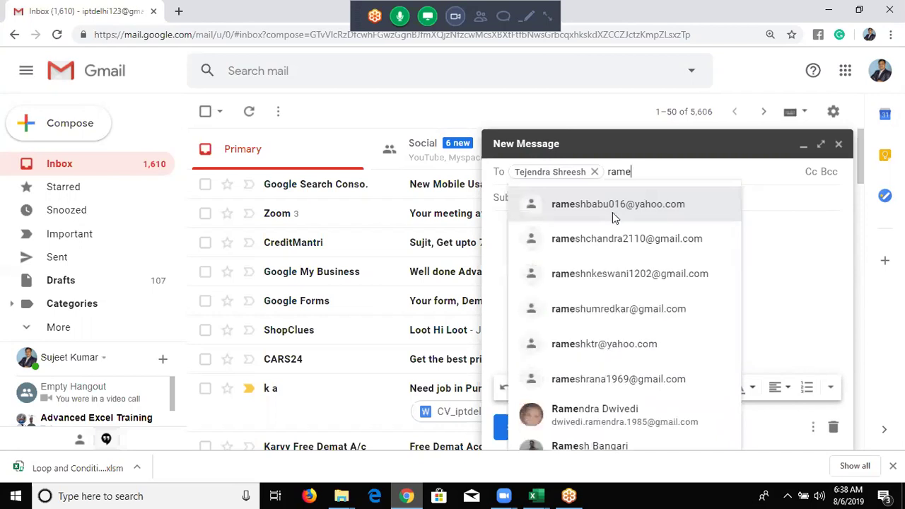
left_click(613, 213)
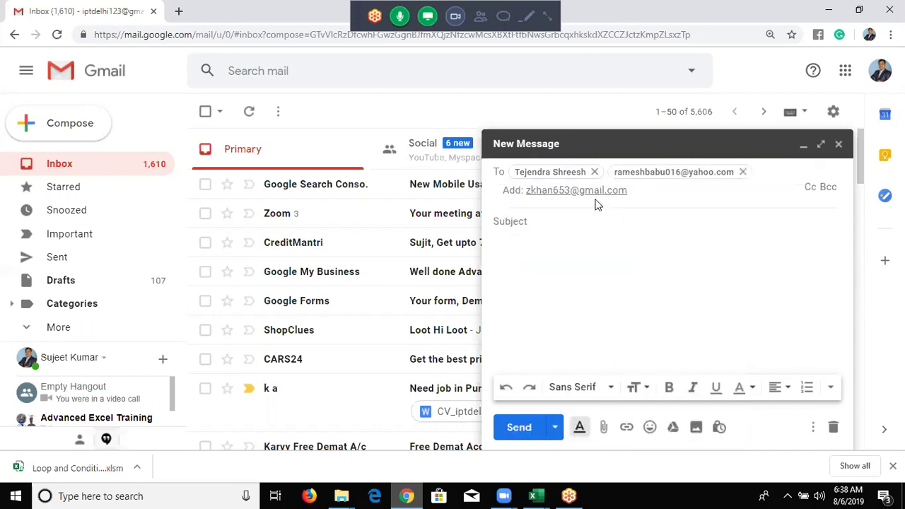
left_click(585, 192)
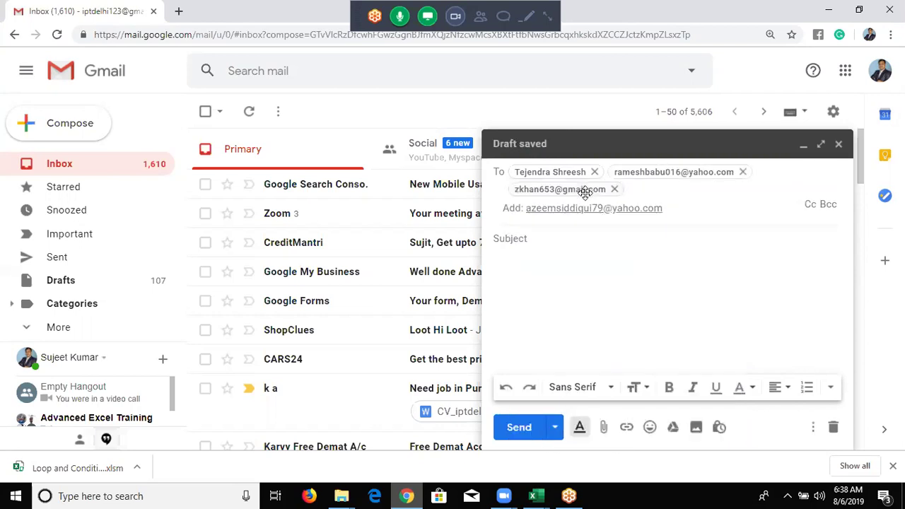
- Search the contacts for more recipients by partial name, without adding any yet
type("a")
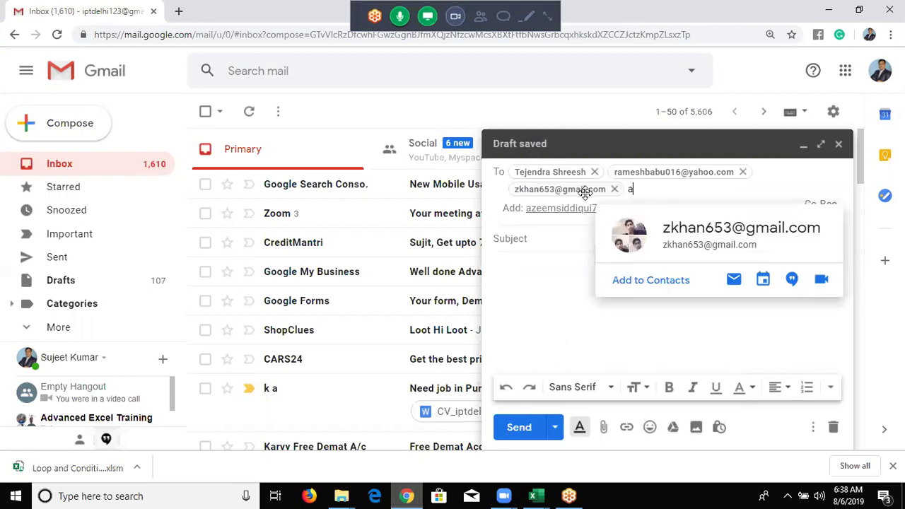
type("ns")
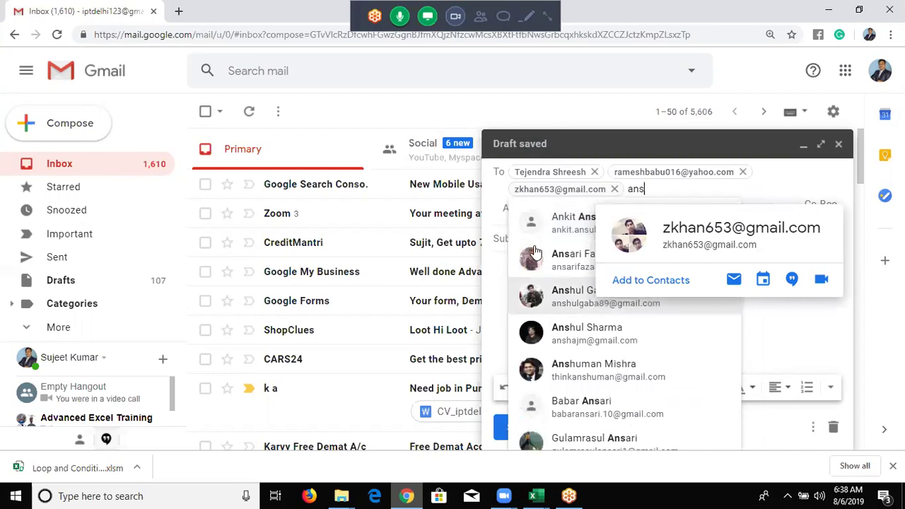
left_click(535, 253)
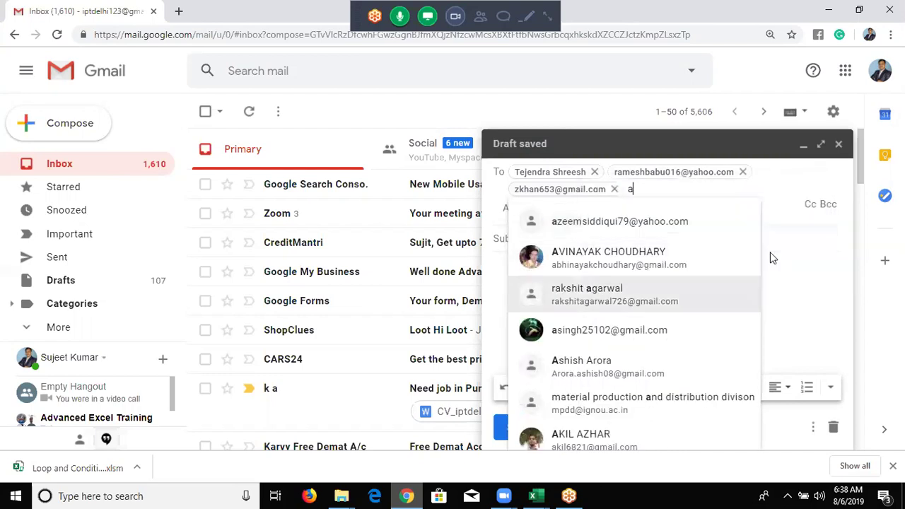
key("BackSpace")
type("s")
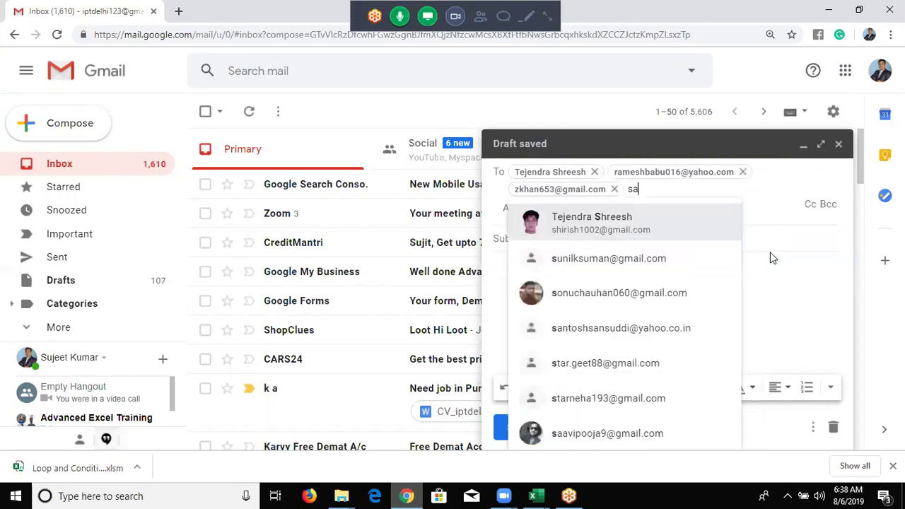
type("ah")
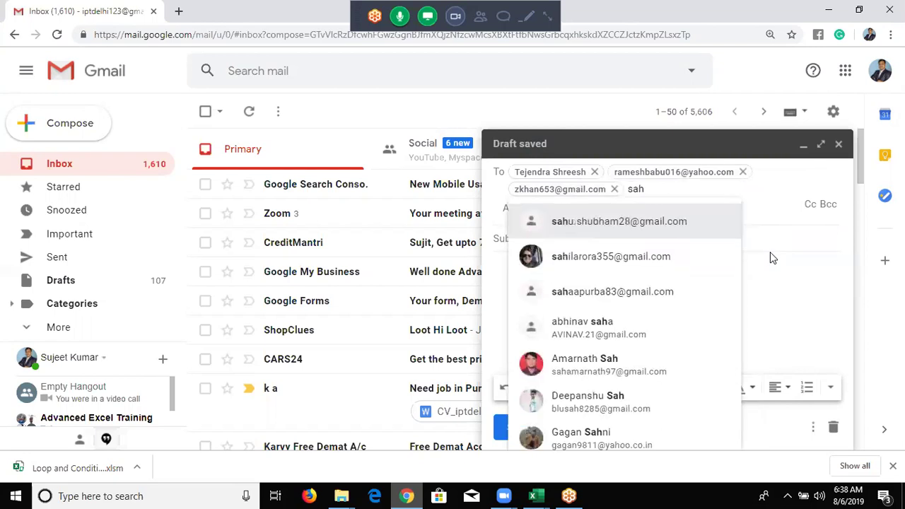
type("n")
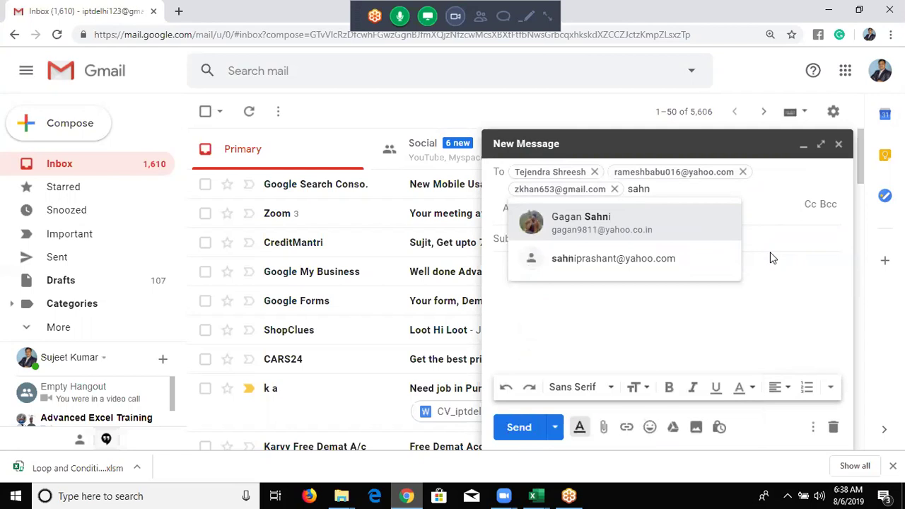
key("BackSpace")
key("BackSpace")
key("BackSpace")
key("BackSpace")
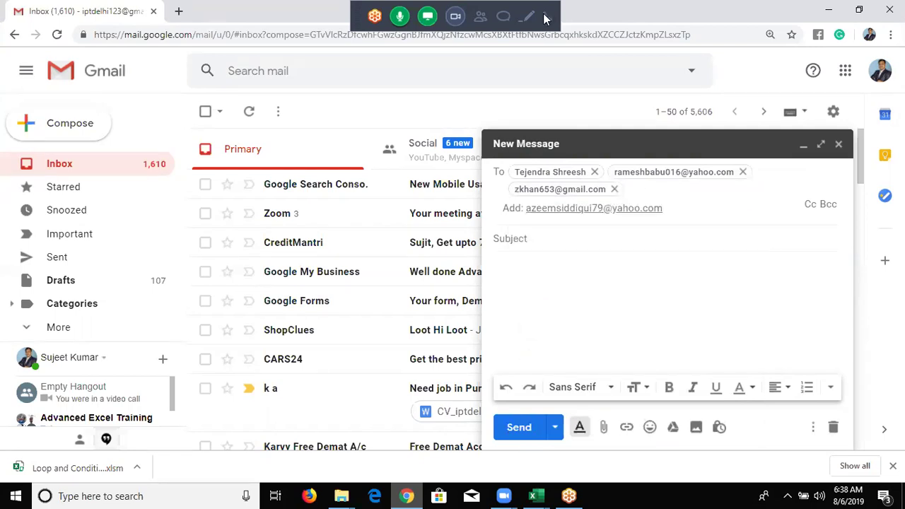
left_click(545, 17)
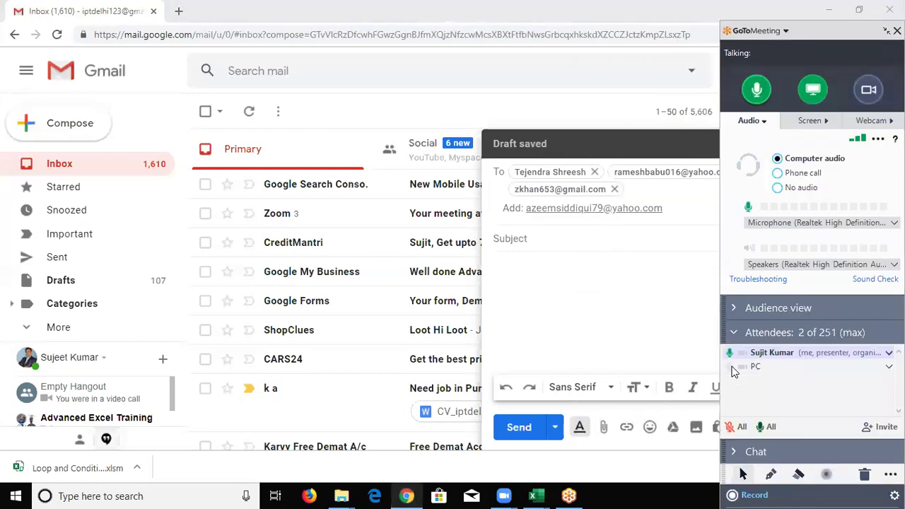
- Open the PC attendee's options in the attendee list, then close them unchanged
right_click(732, 367)
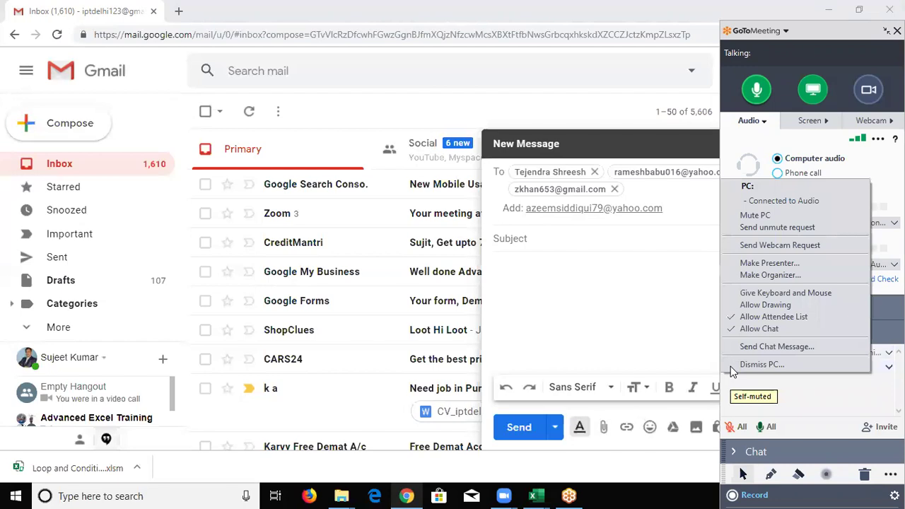
left_click(675, 245)
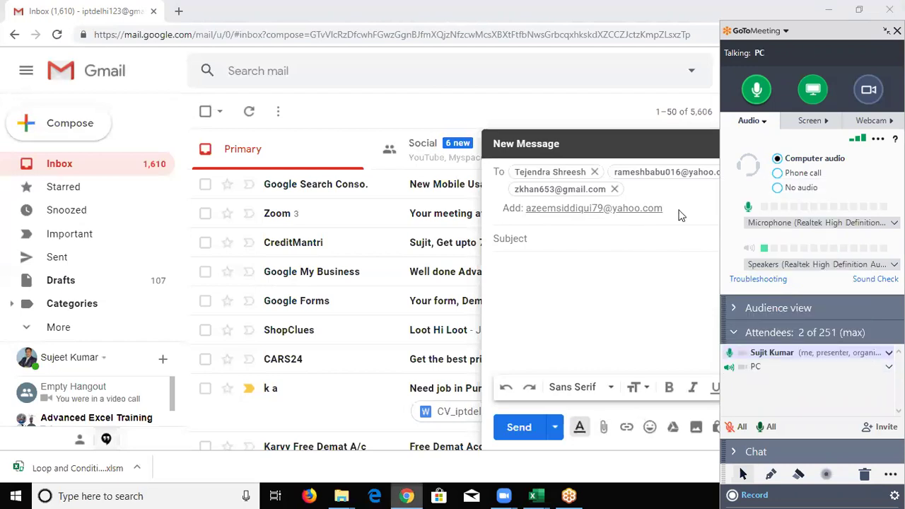
- Search contacts by partial name and accept the match as the fourth recipient
left_click(660, 191)
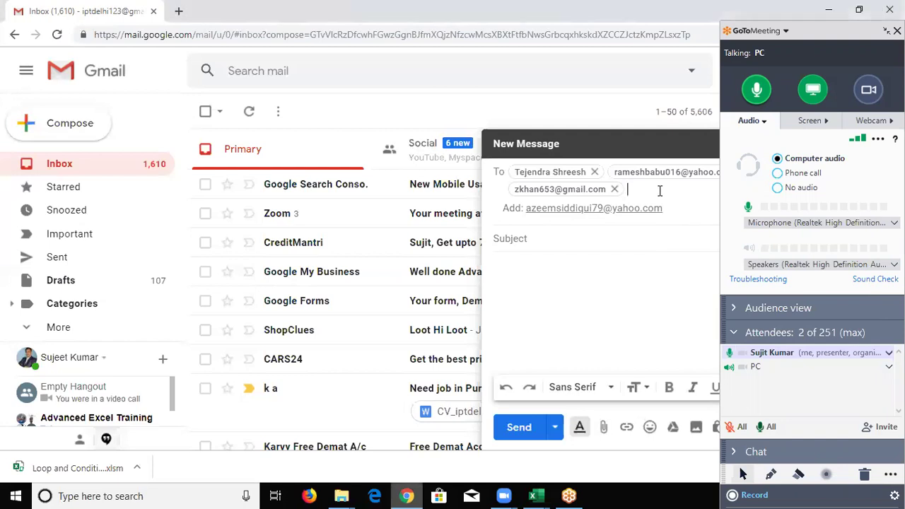
type("s")
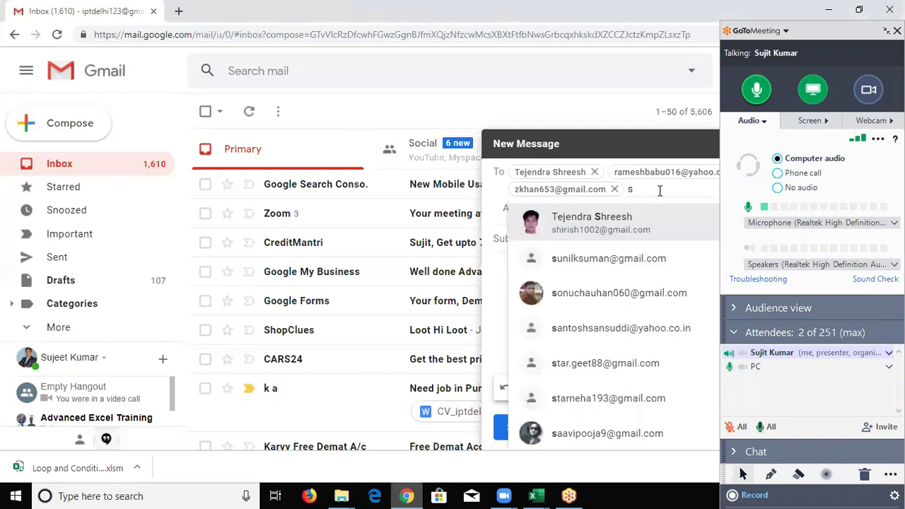
type("a")
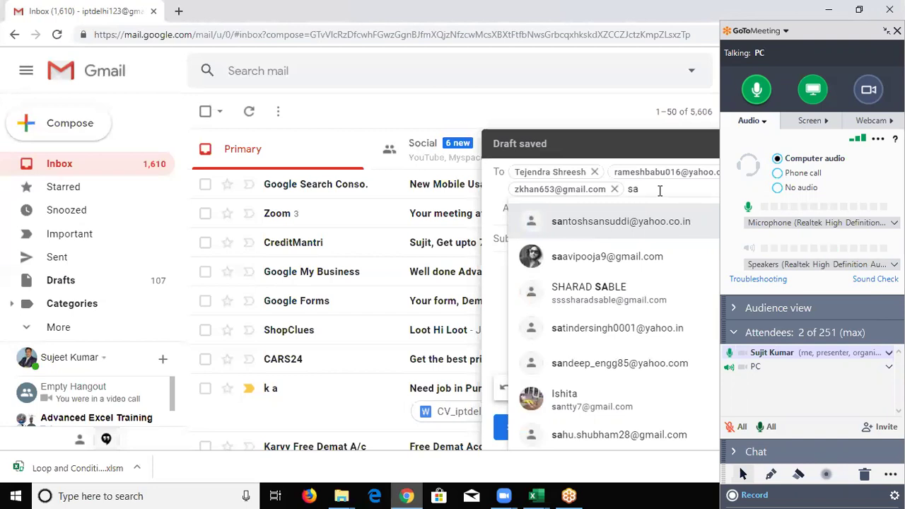
type("h")
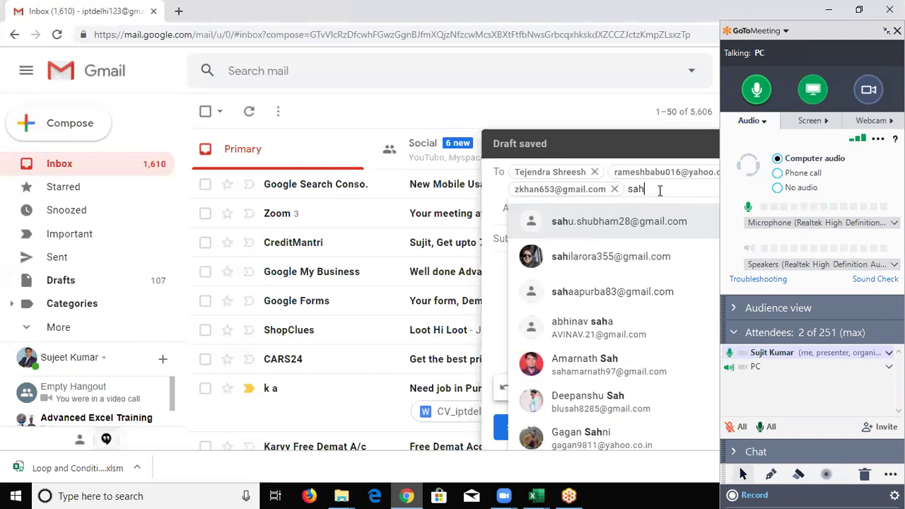
type("n")
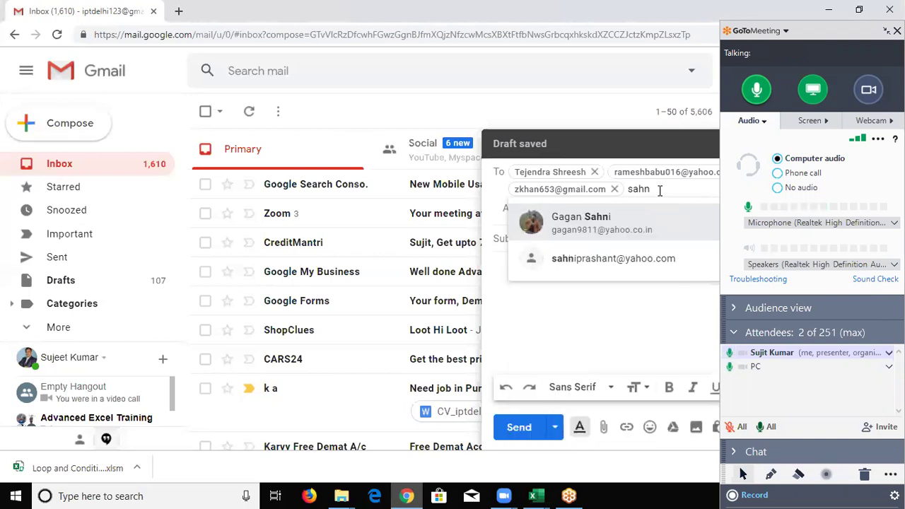
key("BackSpace")
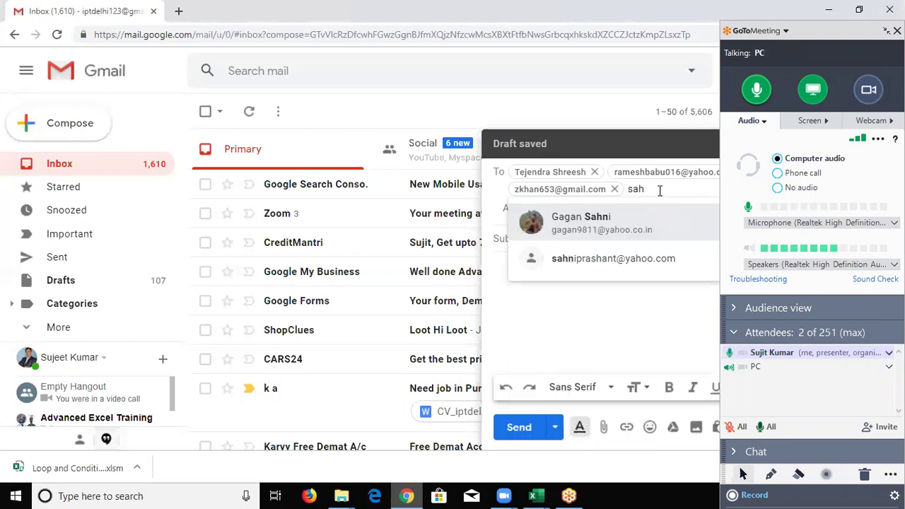
key("BackSpace")
type("n")
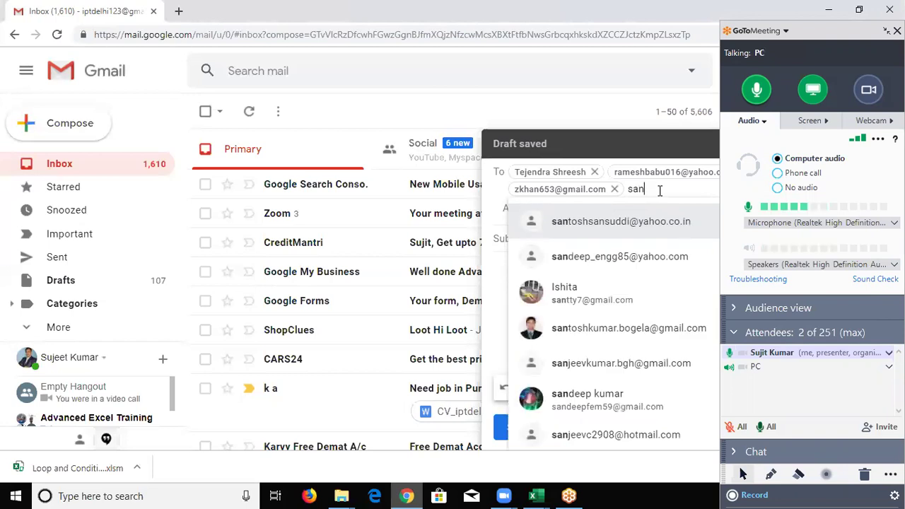
type("w")
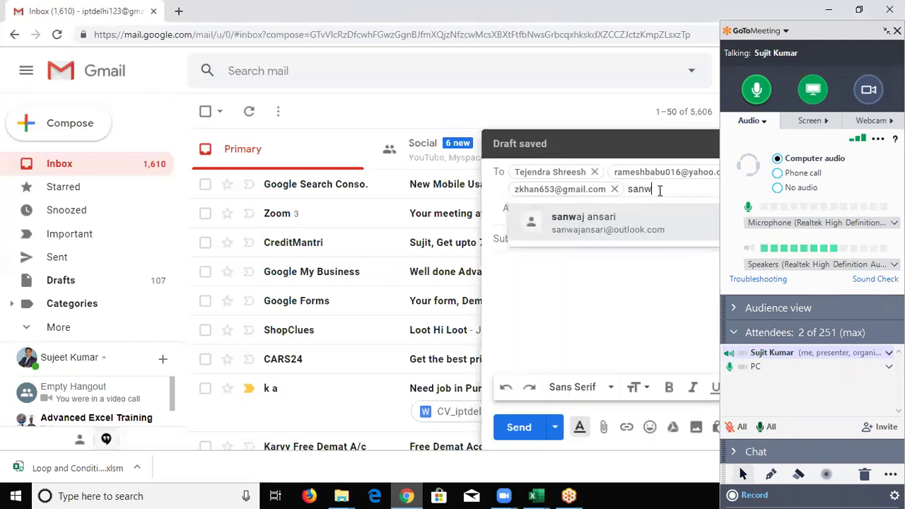
key("Return")
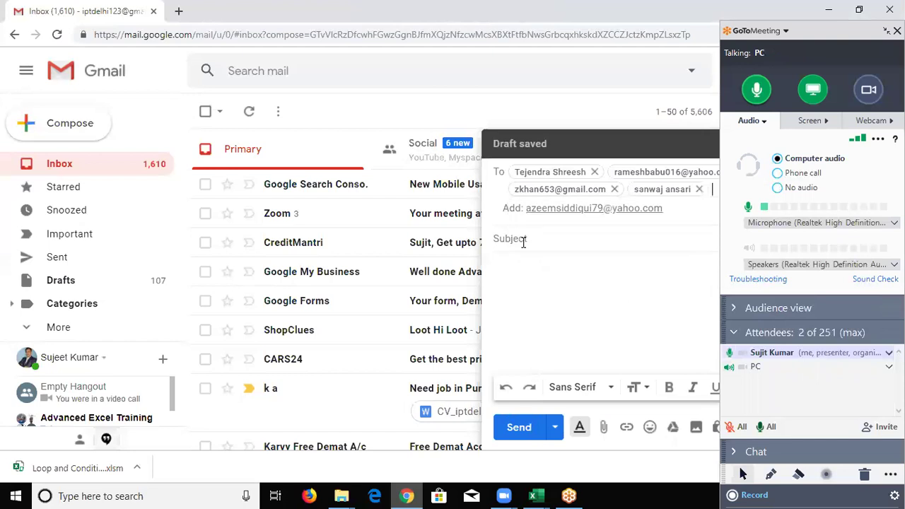
left_click(523, 241)
- Enter the subject 'file', cancel the attachment chooser, and send the message
type("fil")
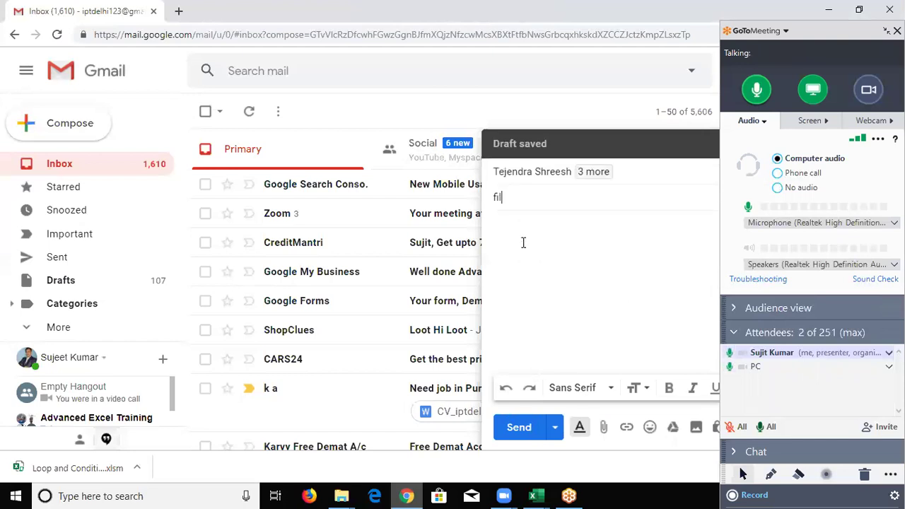
type("e")
left_click(608, 433)
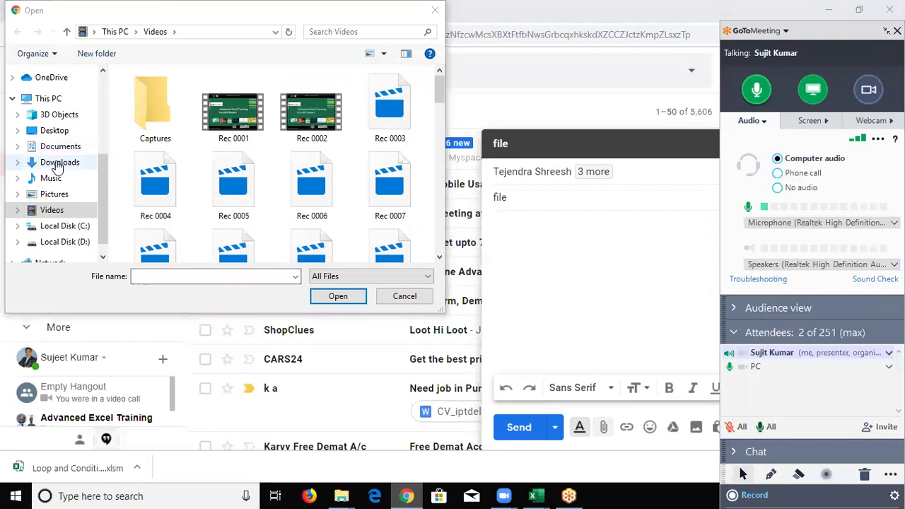
key("Escape")
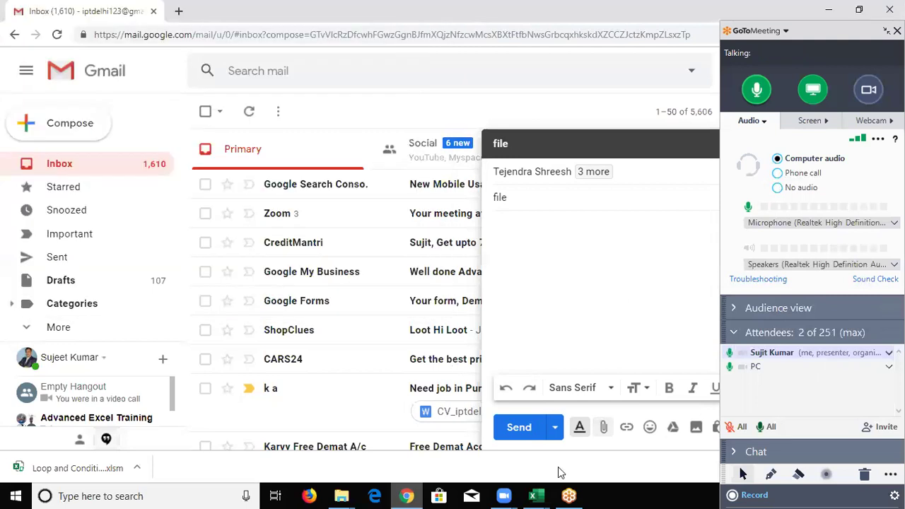
left_click(519, 429)
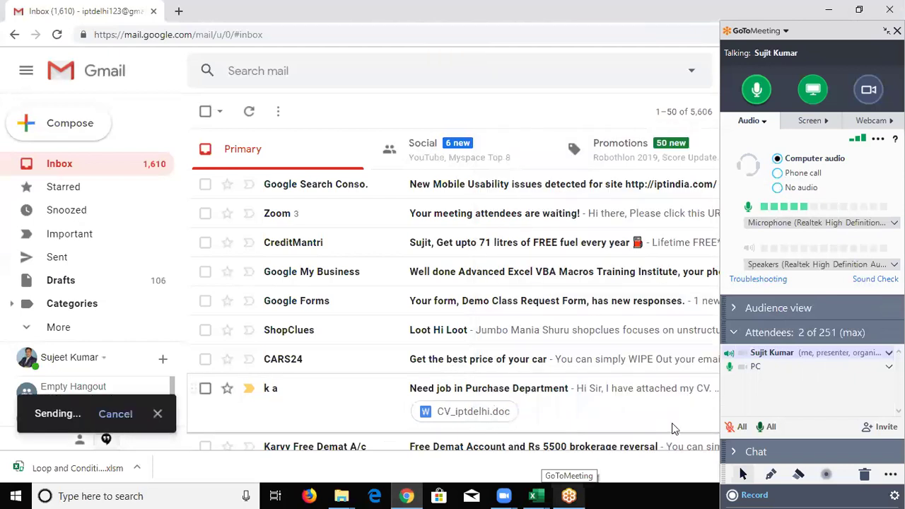
- Show the Windows desktop with Windows+D
key("super+d")
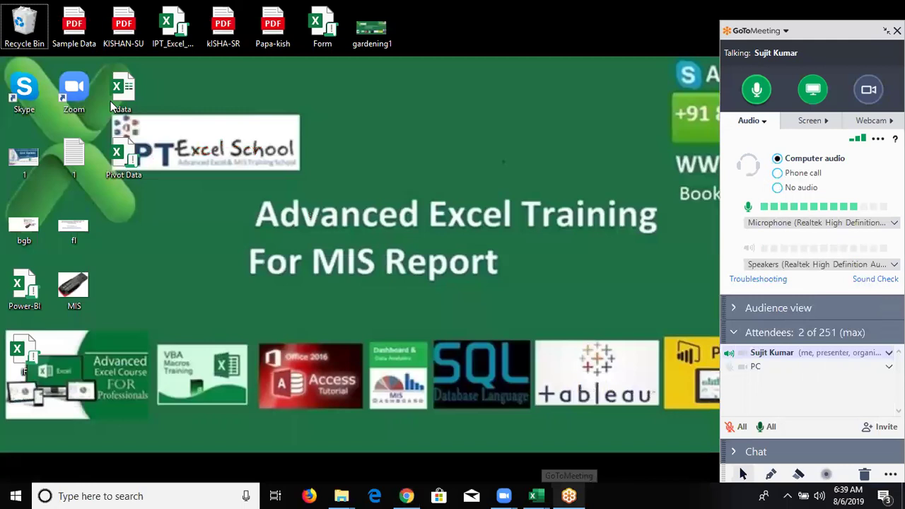